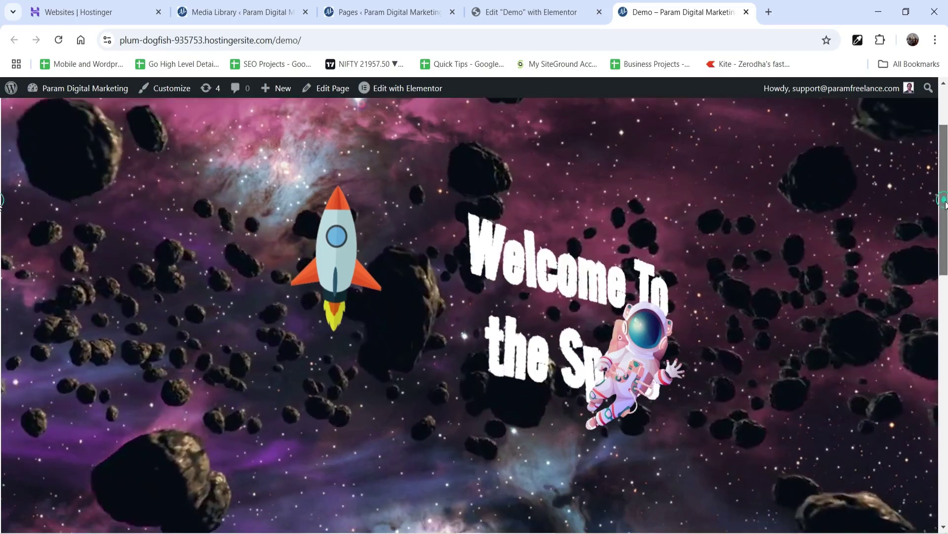
Examine the finished demo page, from the space hero with rocket and astronaut to the Welcome To My Website section
scroll(1, 228, down, 1)
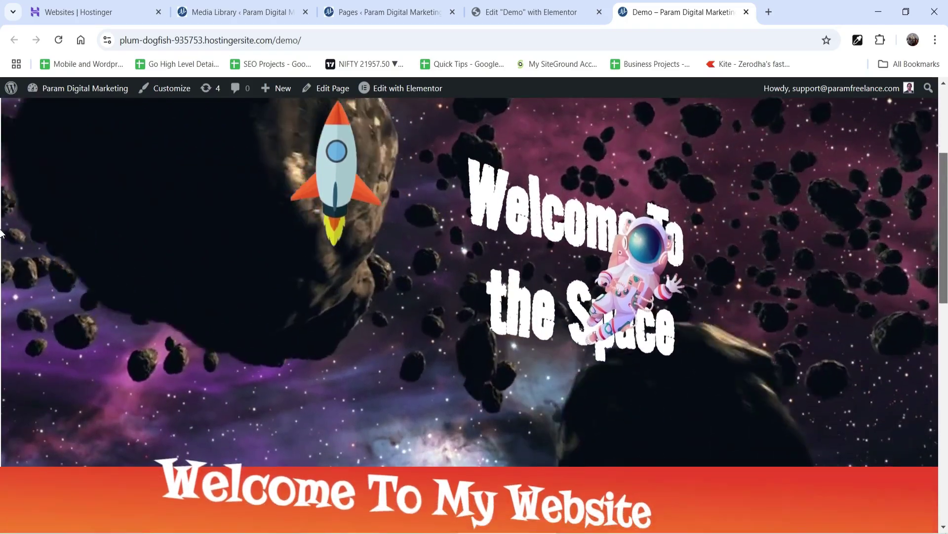
scroll(2, 228, down, 1)
scroll(945, 208, up, 2)
scroll(945, 208, down, 1)
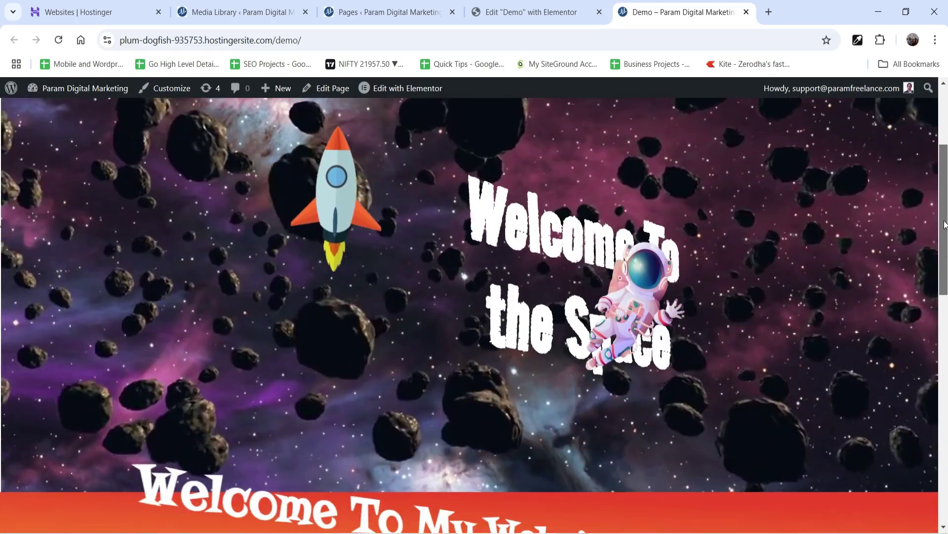
scroll(945, 209, up, 1)
scroll(945, 210, down, 1)
scroll(945, 210, up, 1)
scroll(932, 315, down, 5)
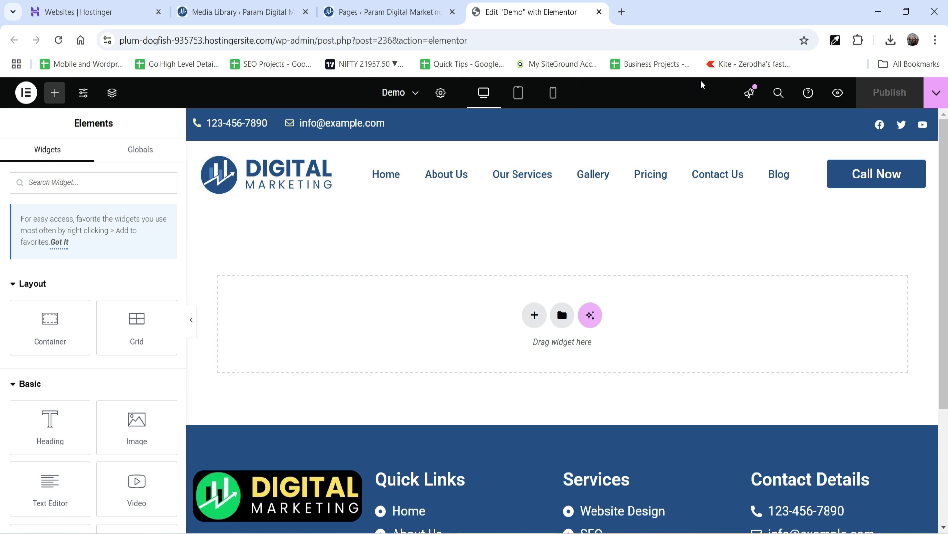
Add a Flexbox container with the single-column, downward structure to the empty Demo page
click(534, 319)
click(508, 372)
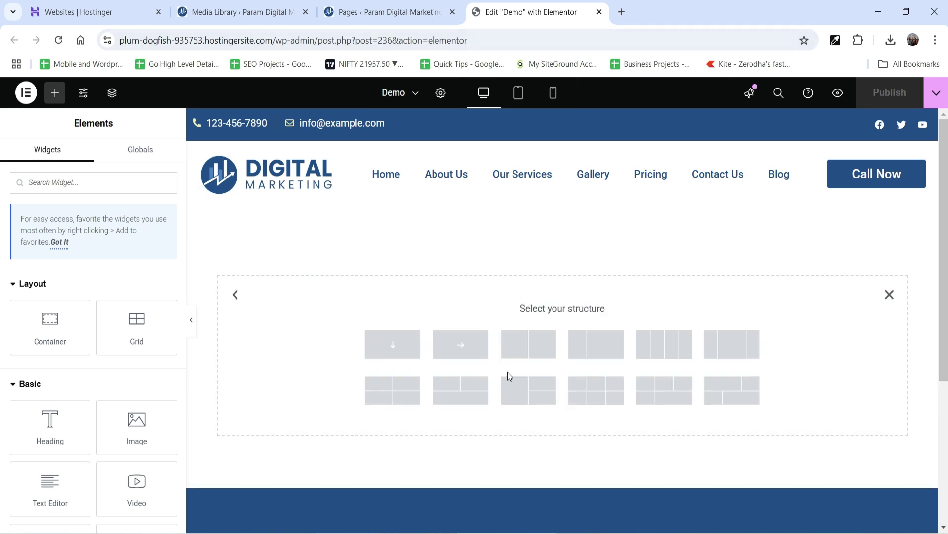
click(391, 347)
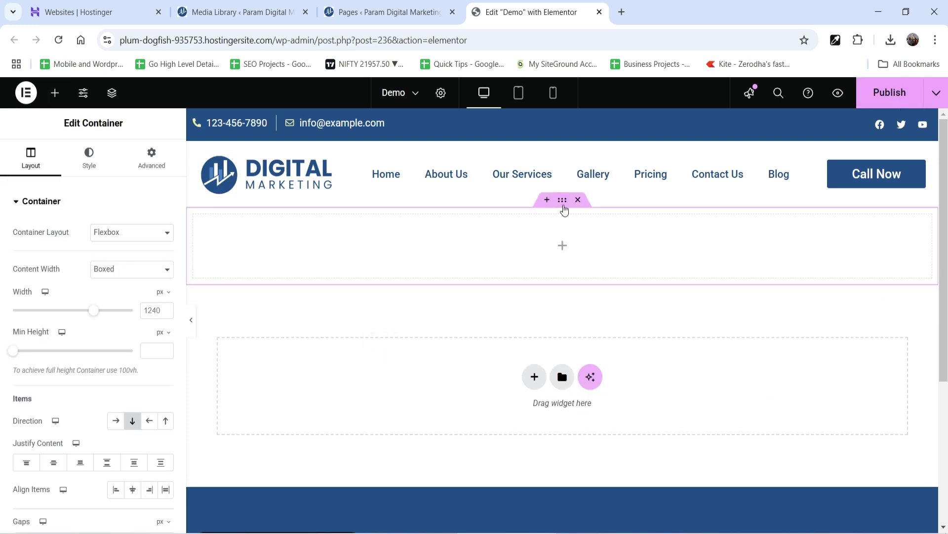
Set the new container's minimum height to 100 vh
click(150, 161)
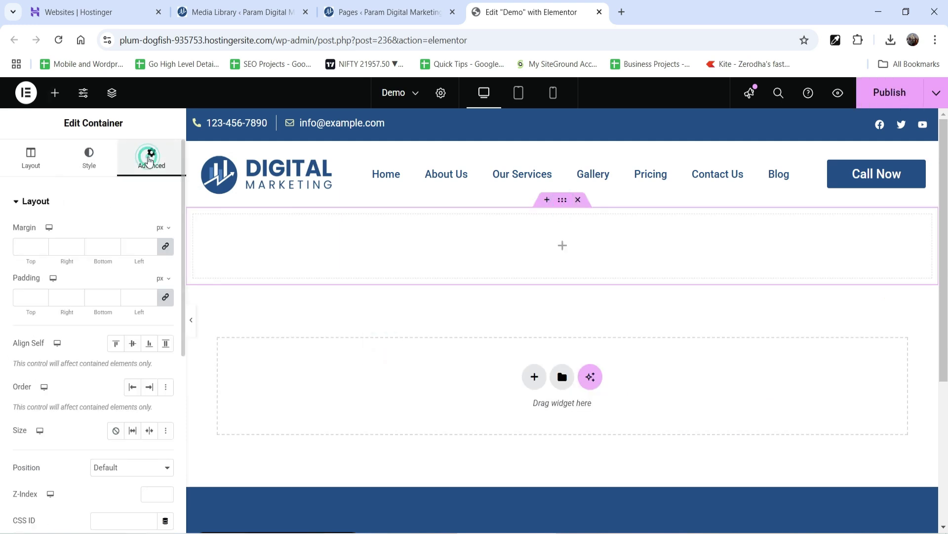
click(78, 163)
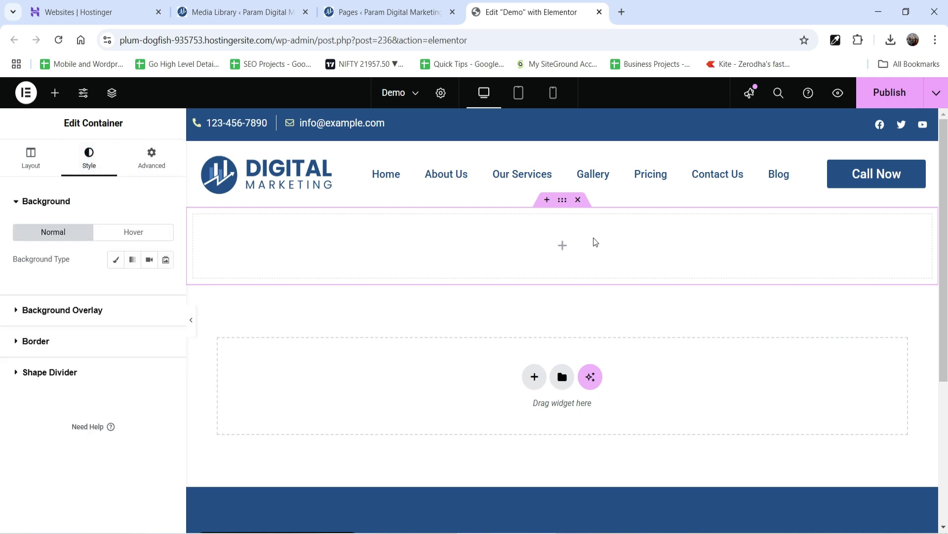
click(30, 171)
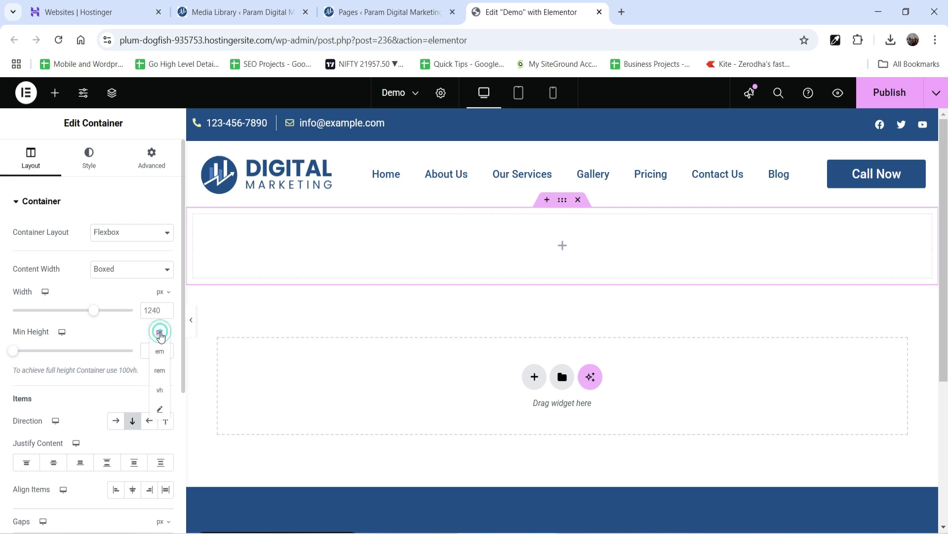
click(160, 390)
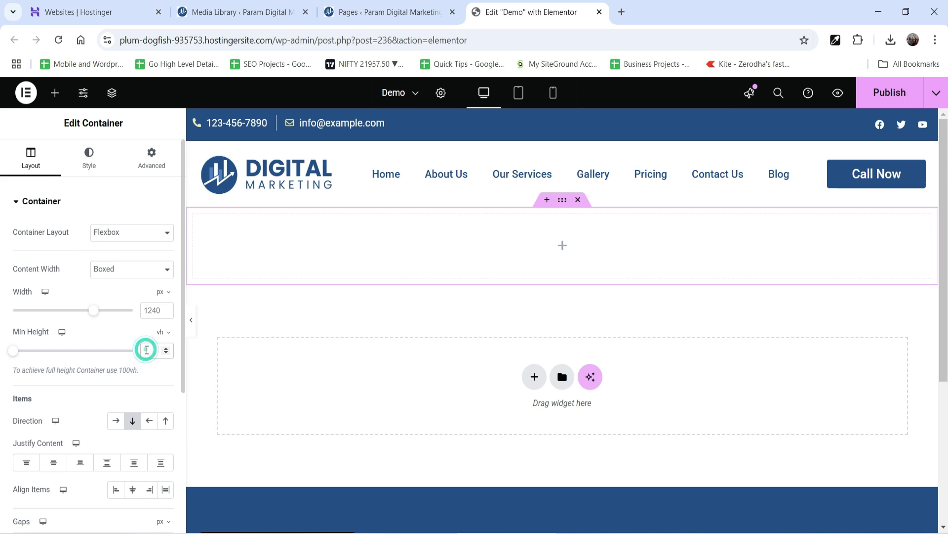
click(146, 350)
text(100)
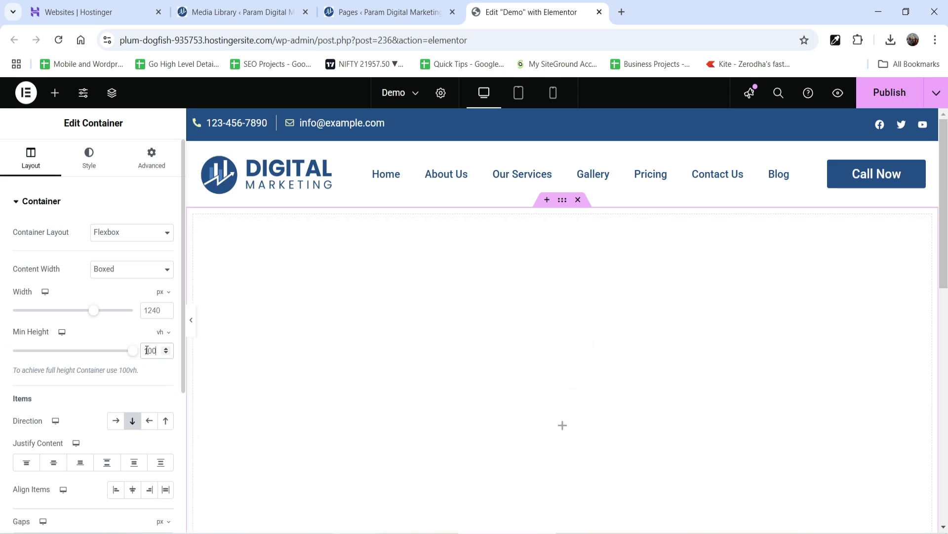
scroll(567, 252, down, 2)
scroll(645, 337, up, 1)
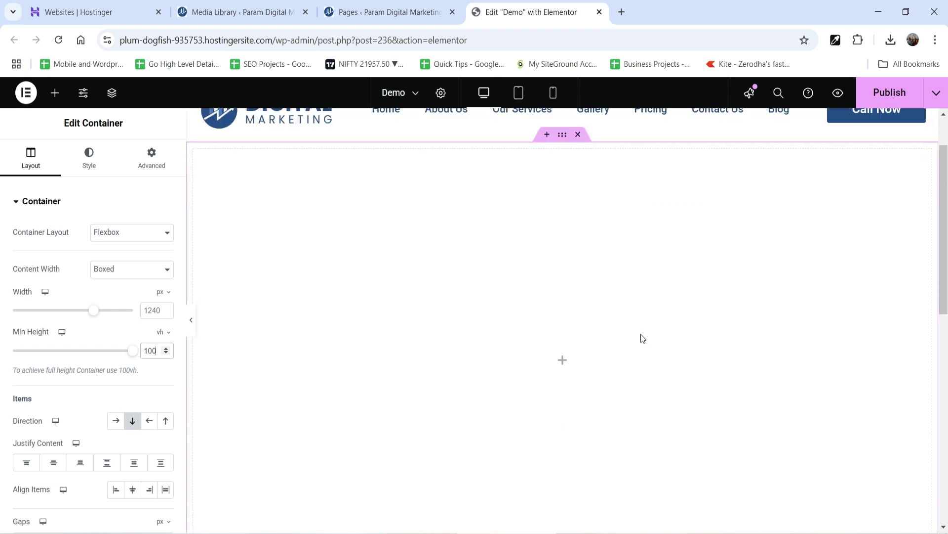
Copy the file URL of the space.mp4 video from the WordPress Media Library
click(100, 159)
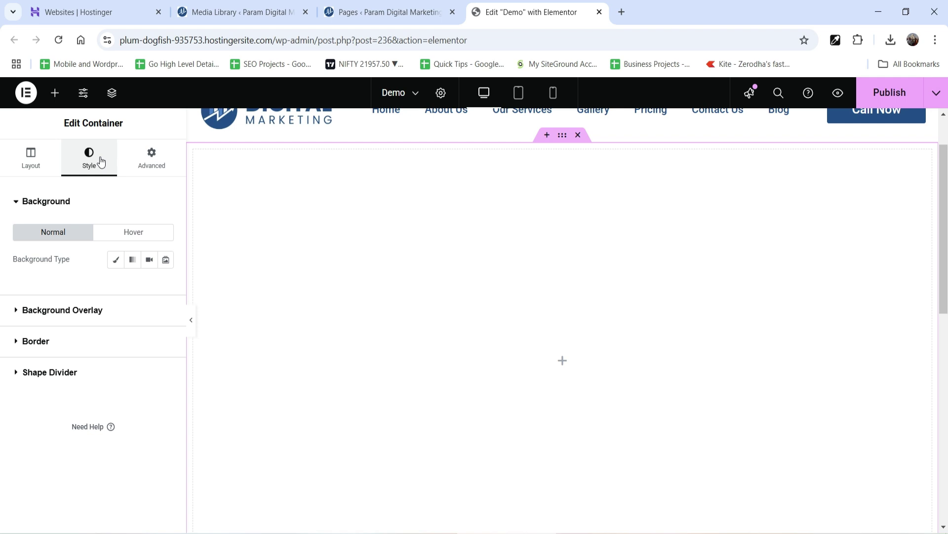
click(237, 11)
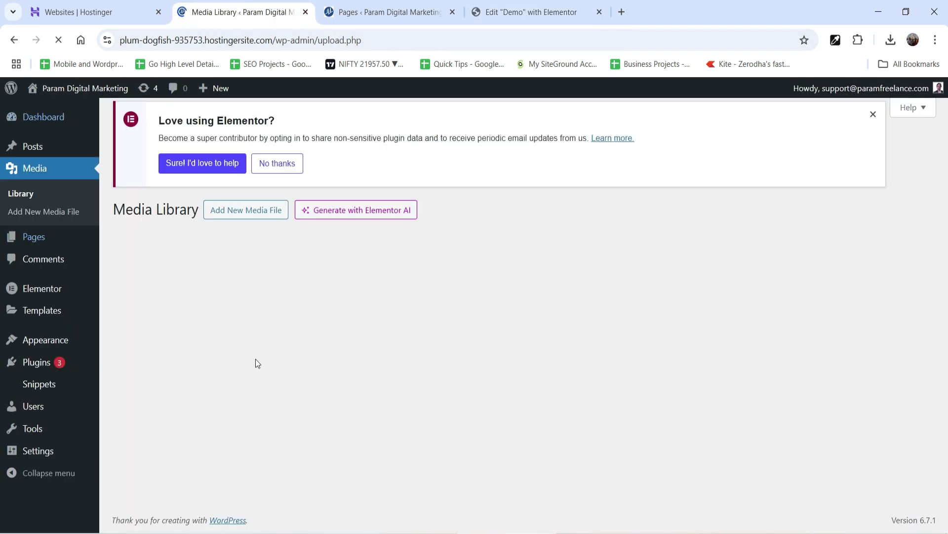
click(510, 364)
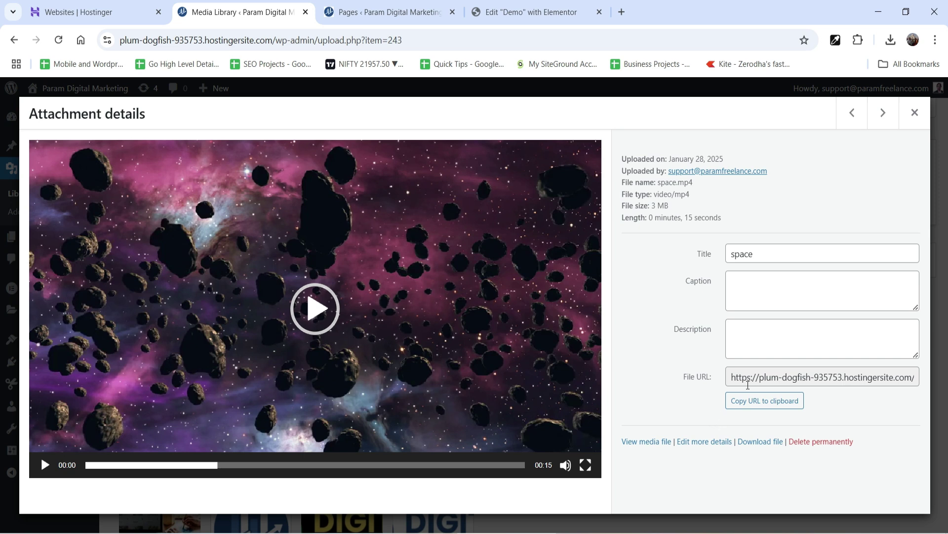
click(757, 378)
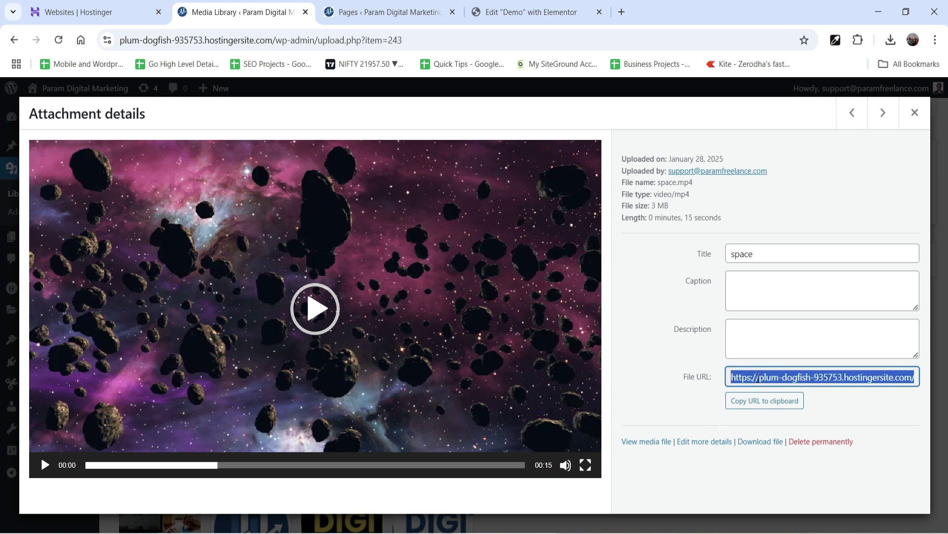
click(915, 112)
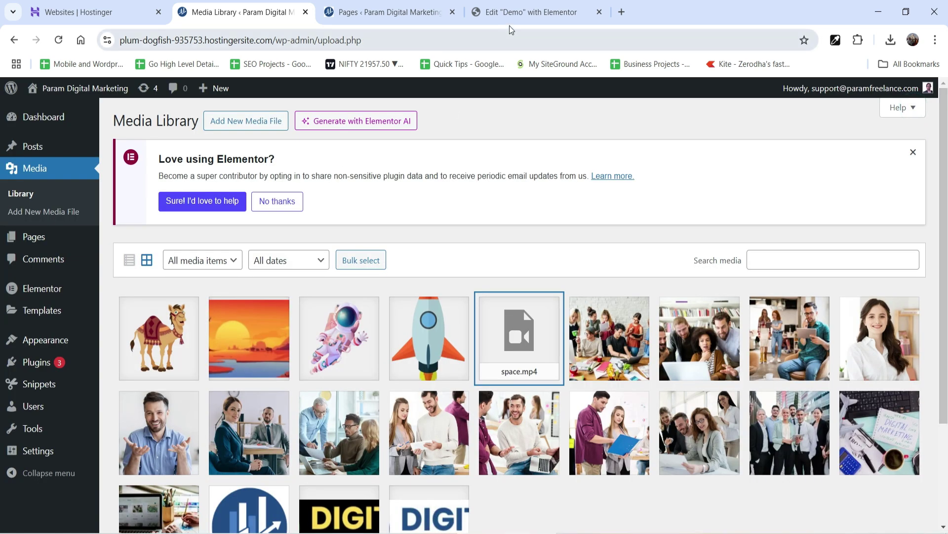
Back in the Elementor editor, give the container a video background using the copied space.mp4 URL as its link
click(514, 14)
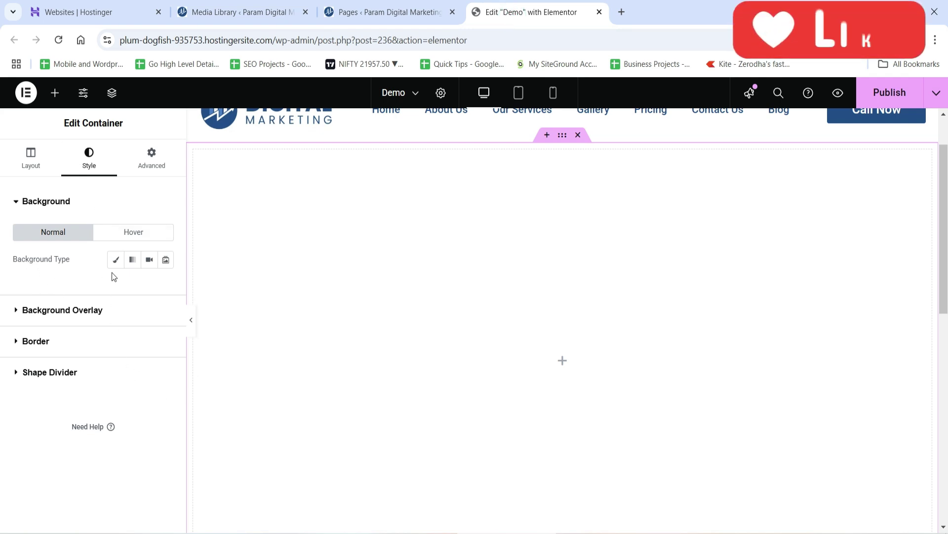
click(149, 260)
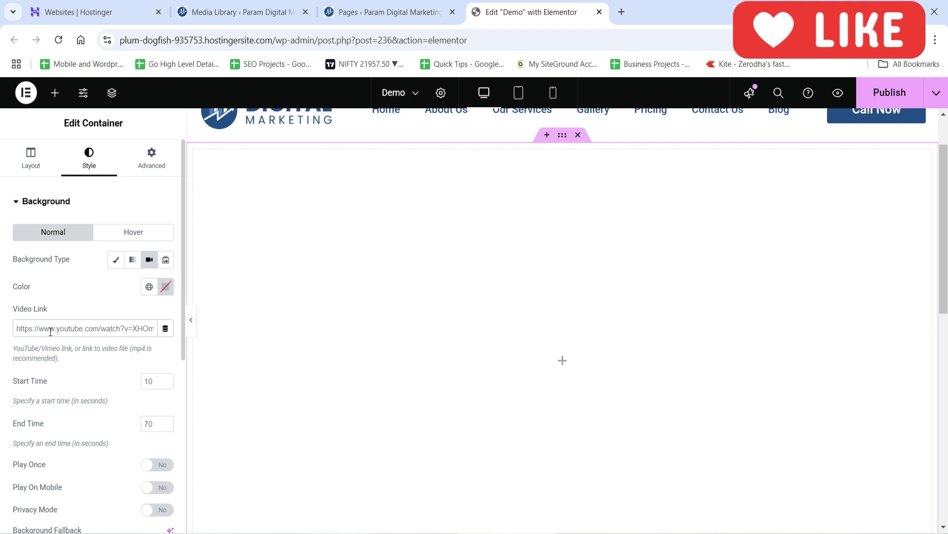
key(ctrl+v)
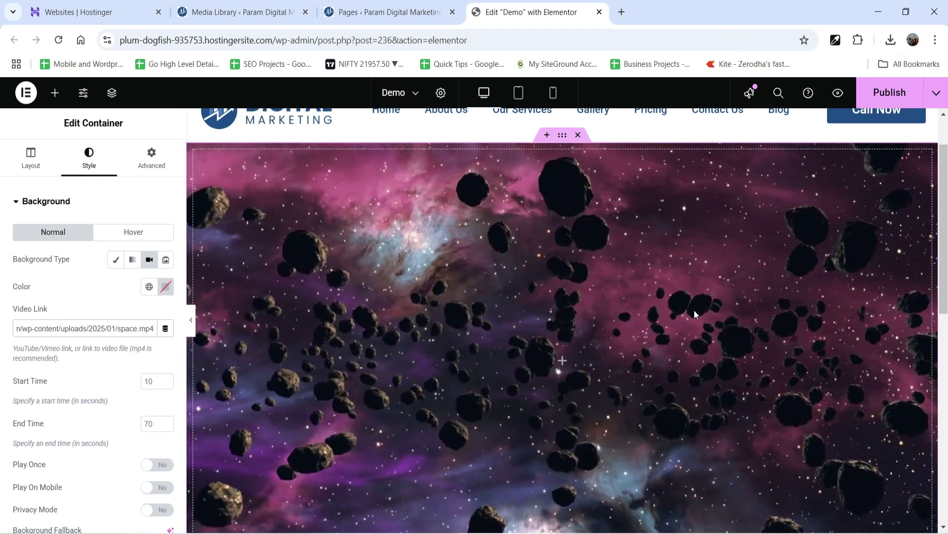
Enable Play On Mobile for the container's background video
scroll(96, 303, down, 3)
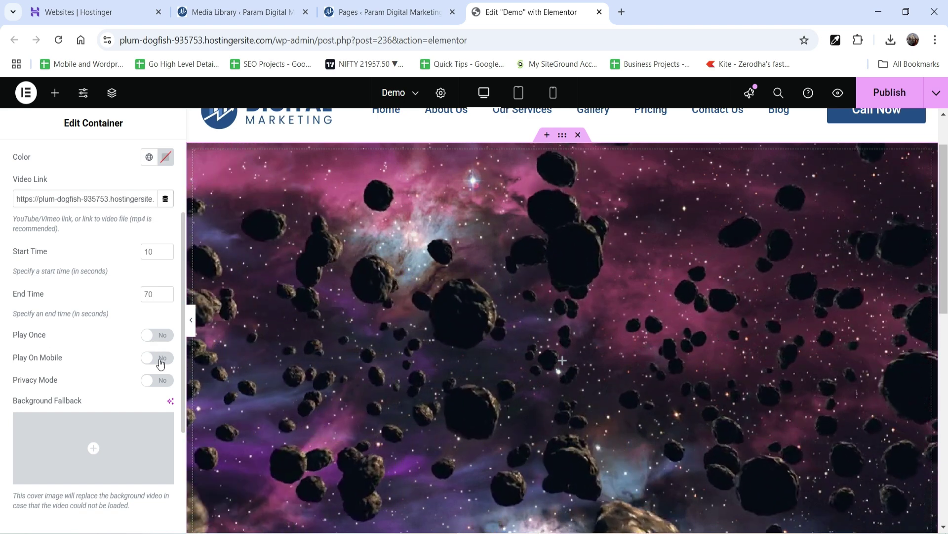
click(158, 359)
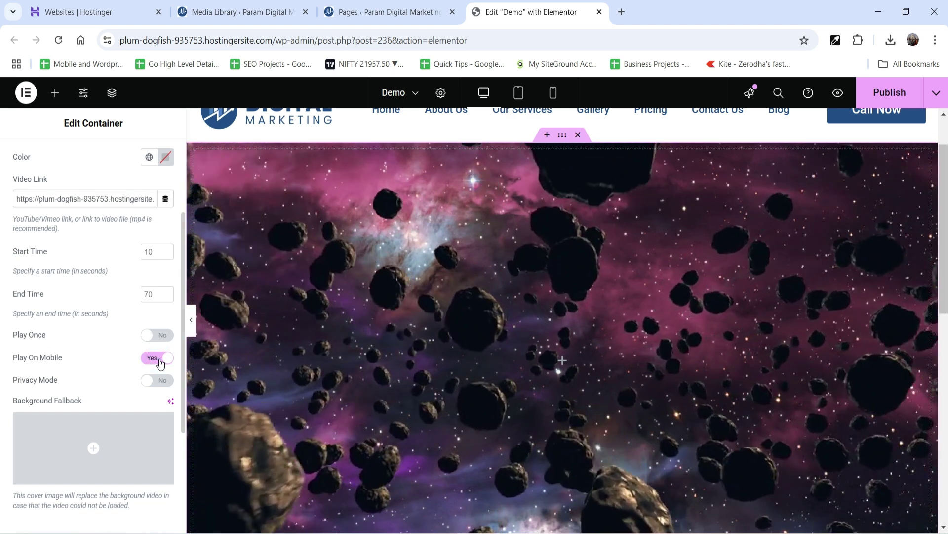
scroll(56, 368, down, 2)
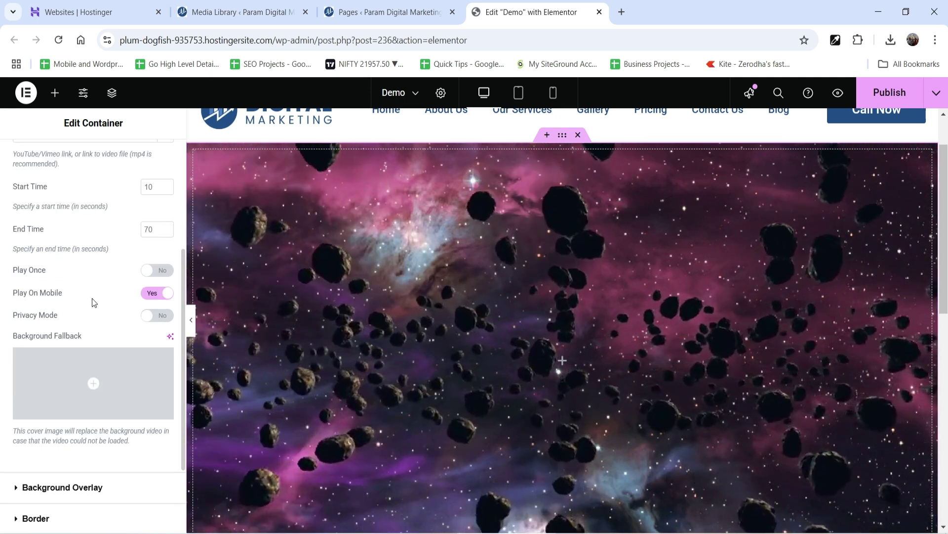
Try the Primary and Text global colors as the container's background overlay, and clear the overlay color again
scroll(92, 298, down, 2)
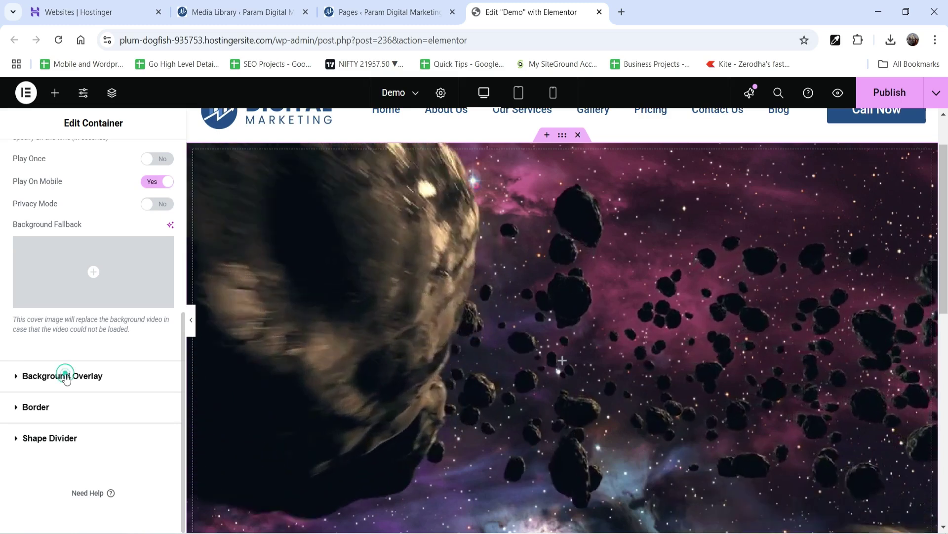
click(65, 376)
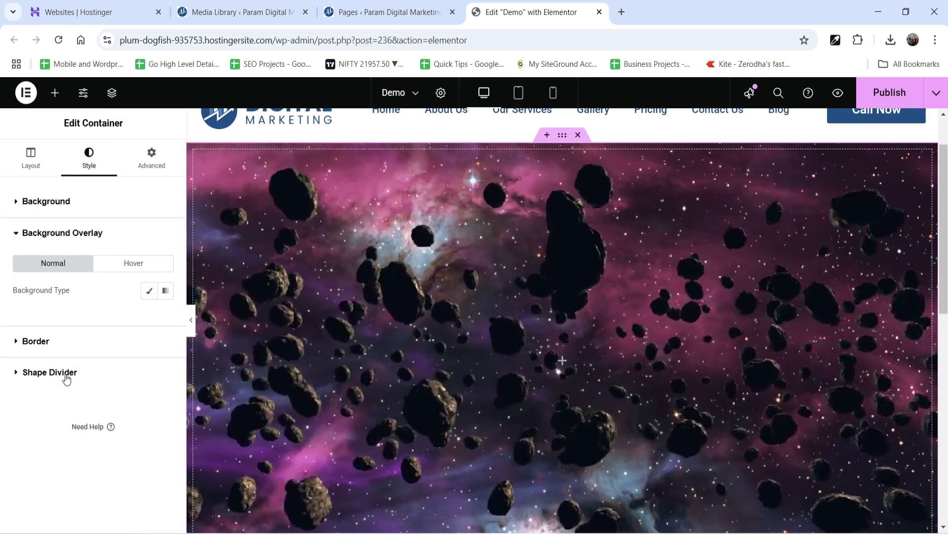
click(148, 291)
click(148, 321)
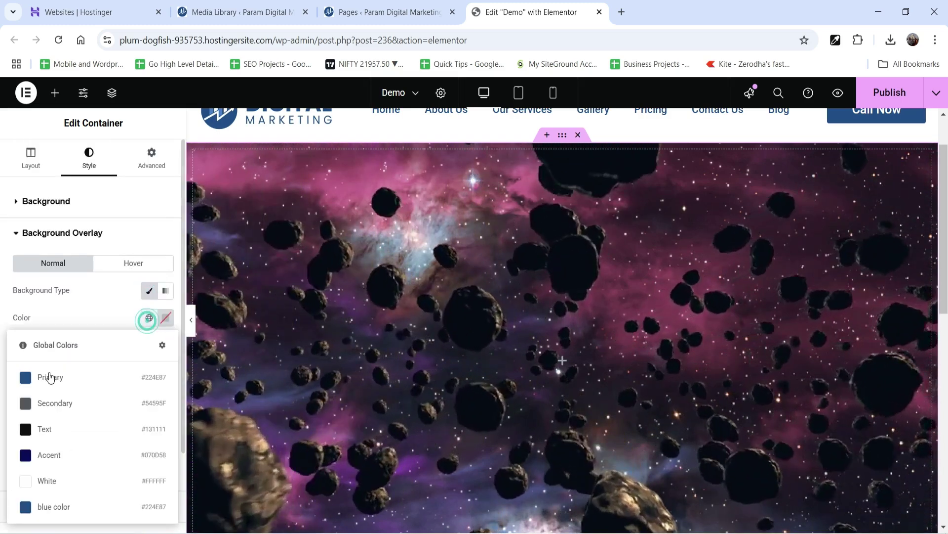
click(46, 379)
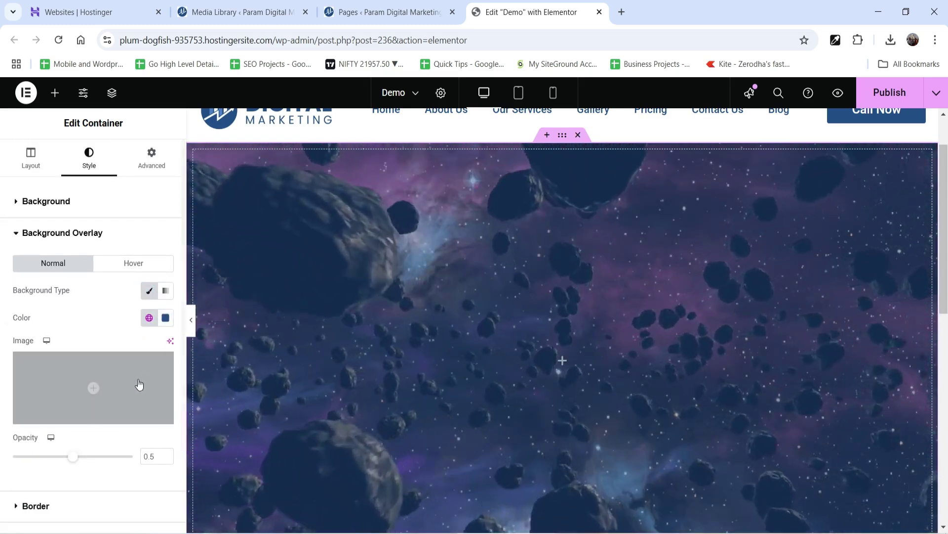
click(149, 317)
click(71, 430)
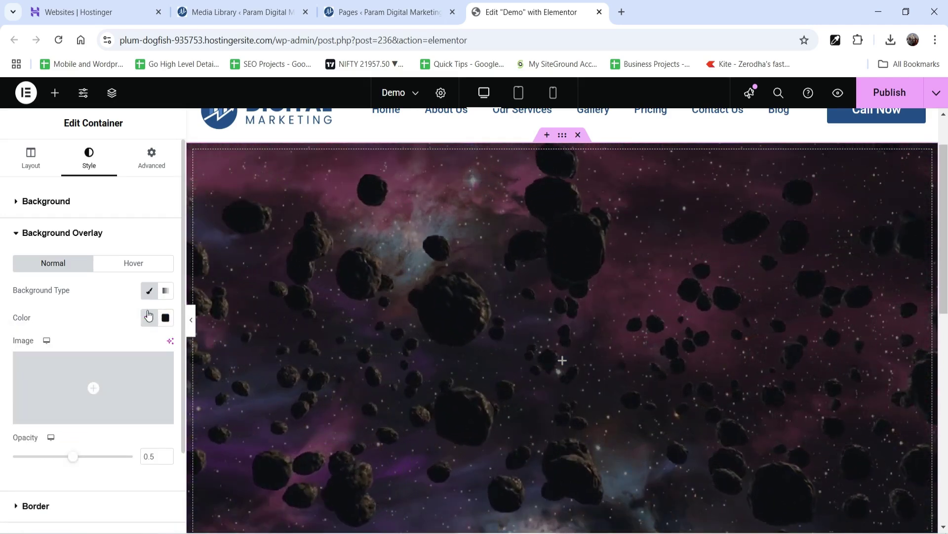
click(165, 317)
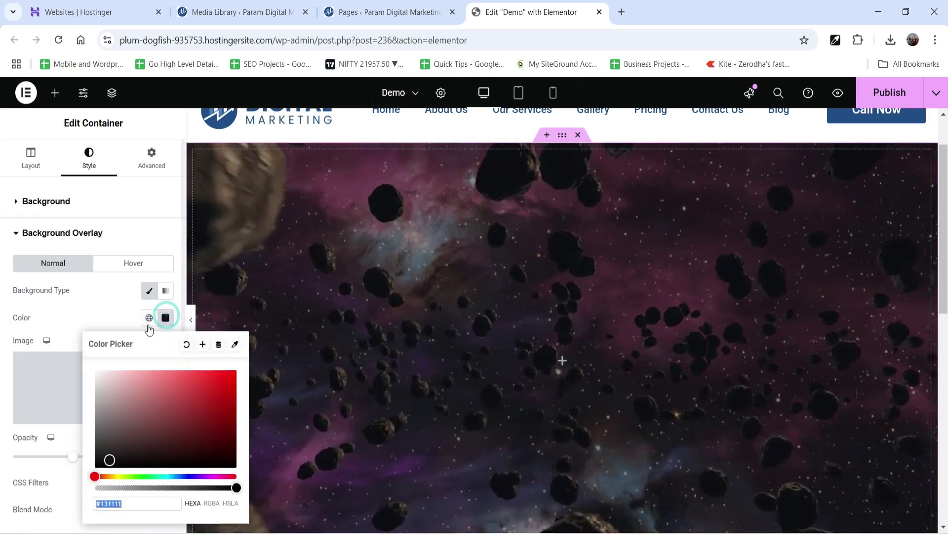
click(186, 345)
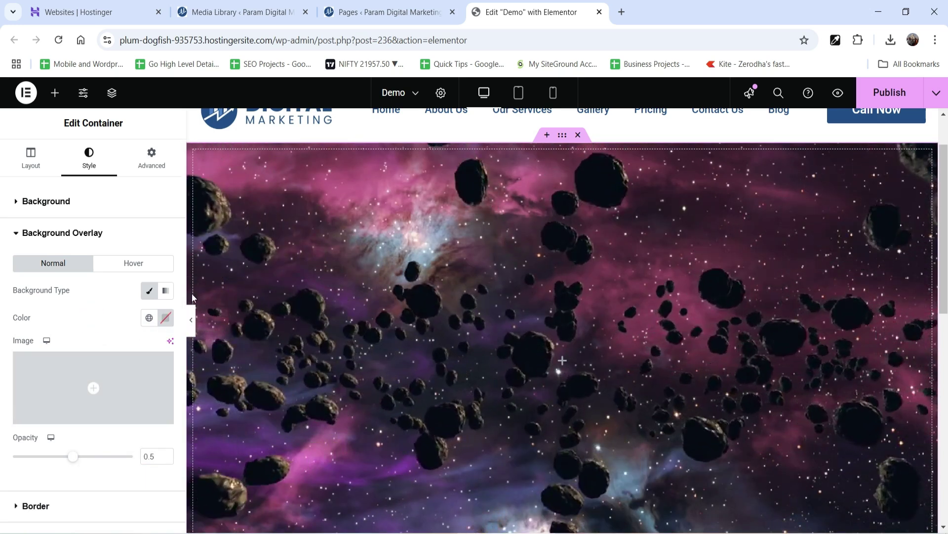
Preview the video-background section at full width without the editing controls
click(192, 320)
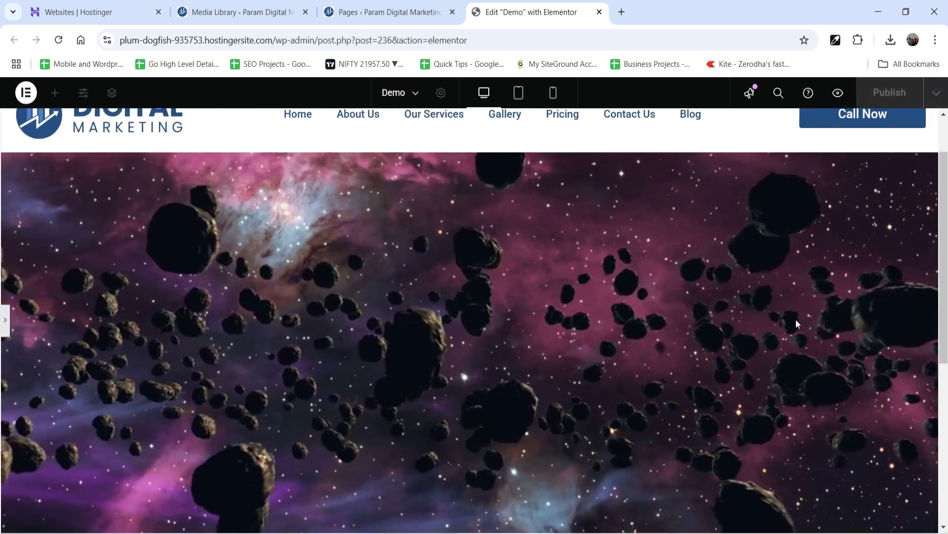
scroll(796, 319, down, 4)
scroll(796, 319, up, 2)
scroll(796, 319, up, 2)
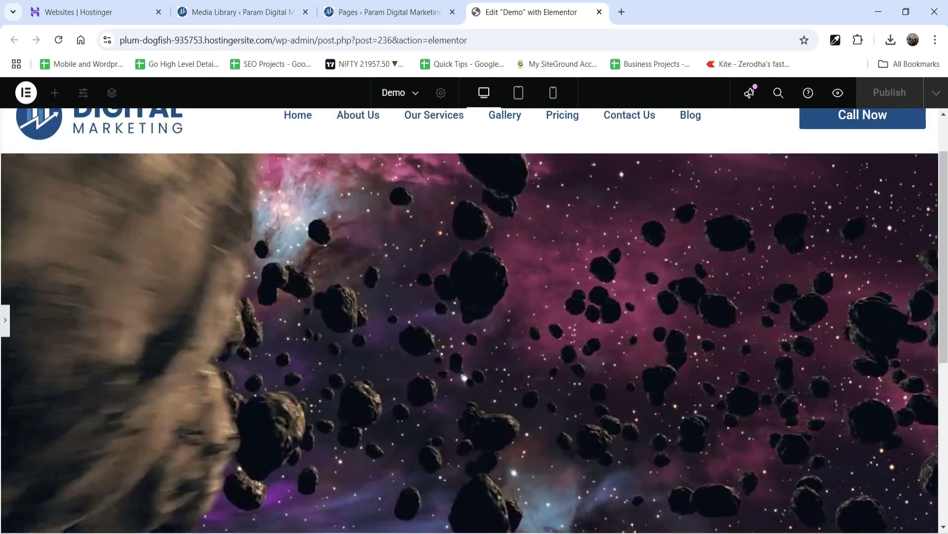
click(5, 319)
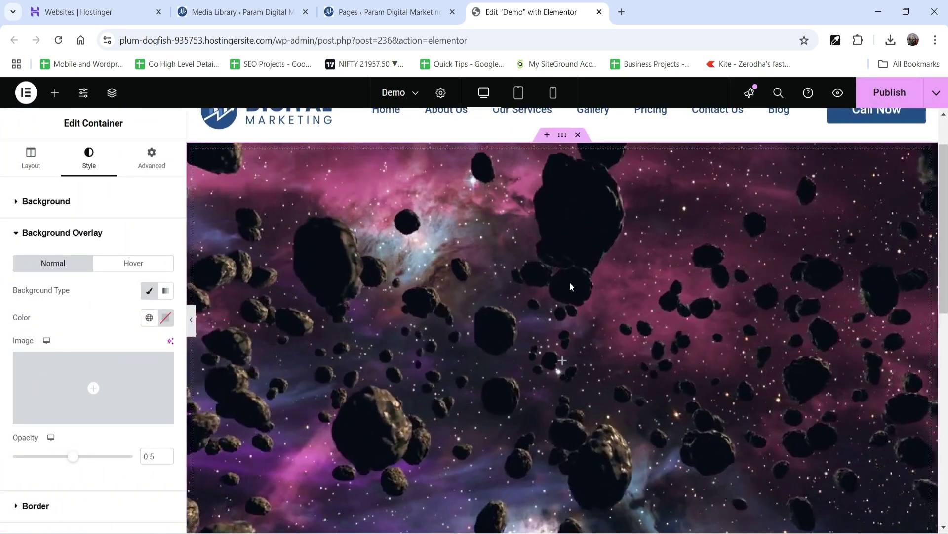
Nest a container inside the video-background container and set its direction to Row - horizontal
click(55, 92)
drag(48, 324, 459, 363)
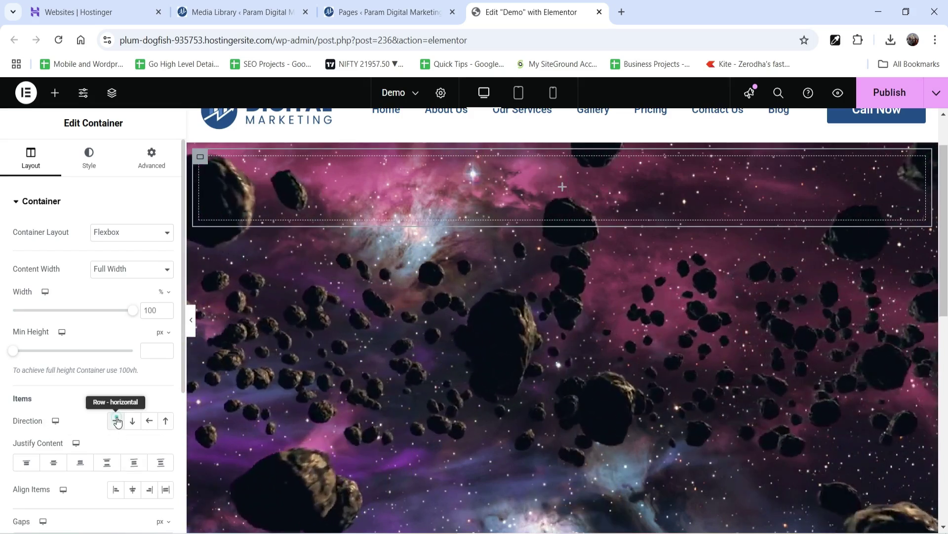
click(117, 421)
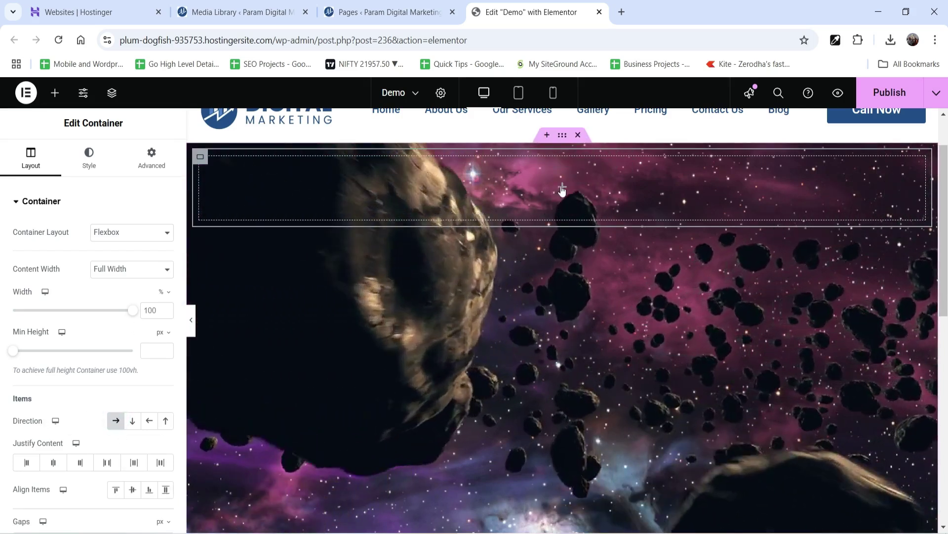
Nest three side-by-side containers inside the horizontal row container of the video-background section
click(562, 188)
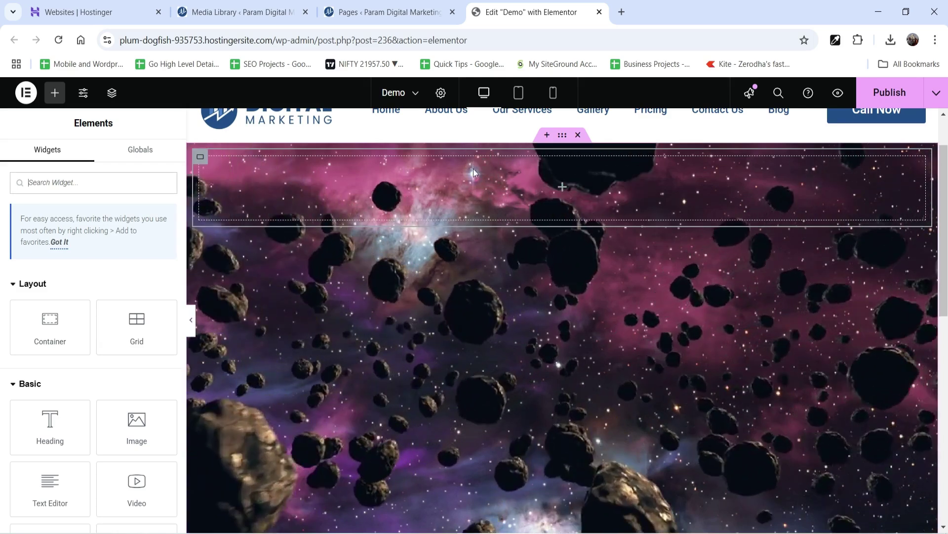
drag(42, 336, 355, 205)
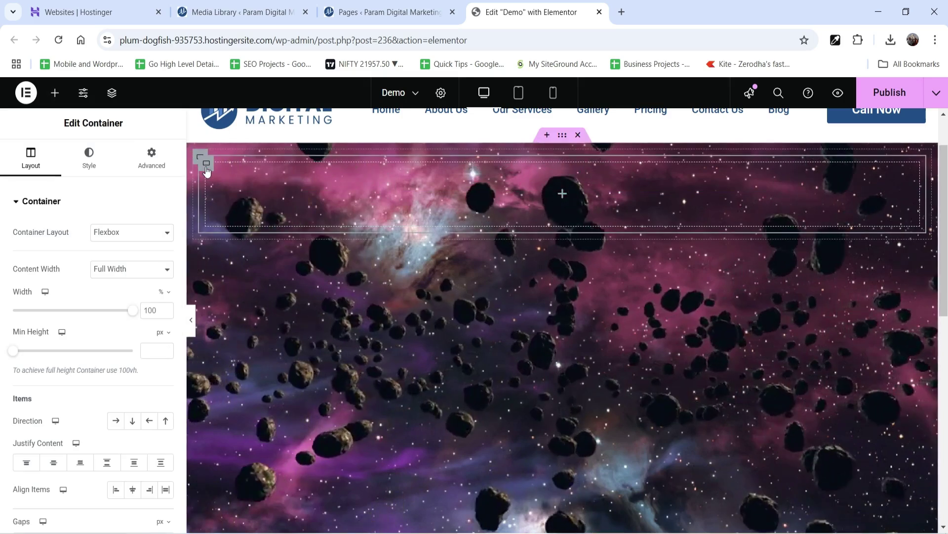
right_click(207, 164)
click(273, 228)
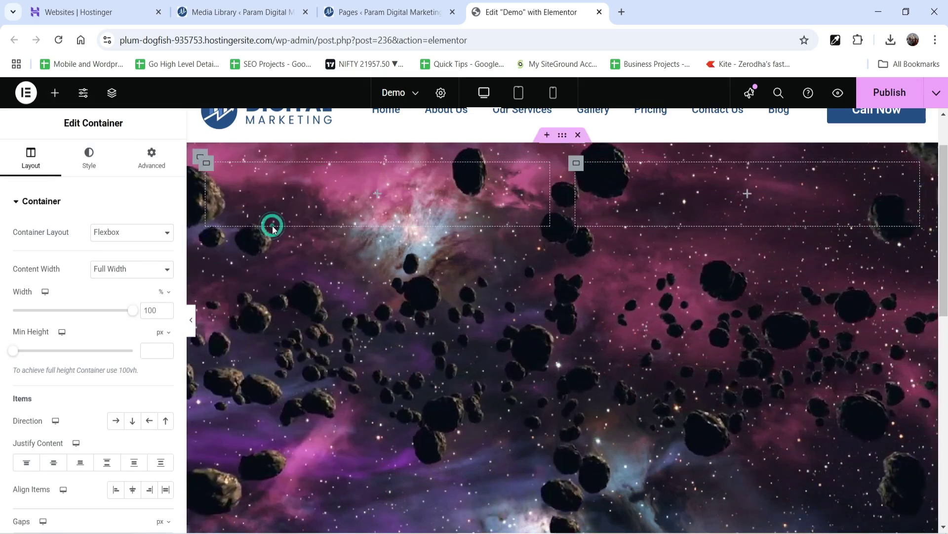
right_click(577, 164)
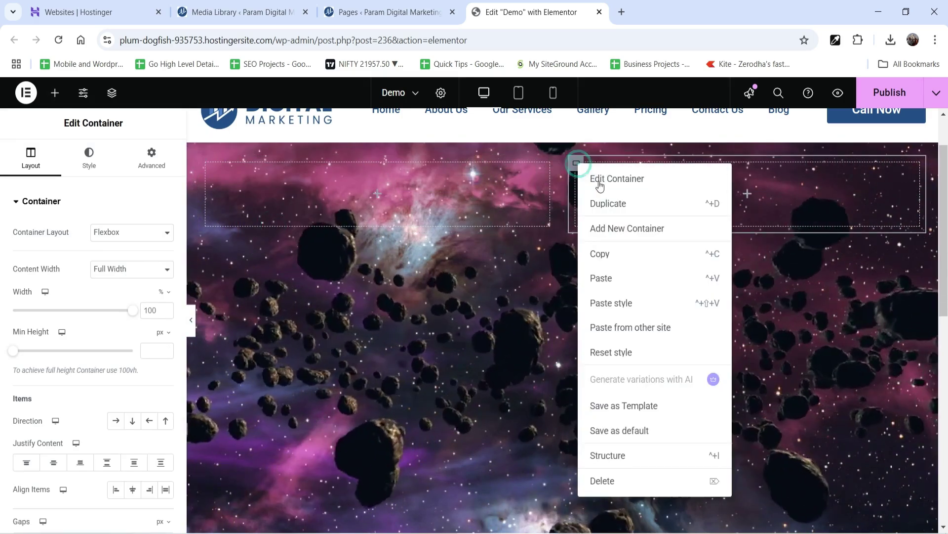
click(646, 228)
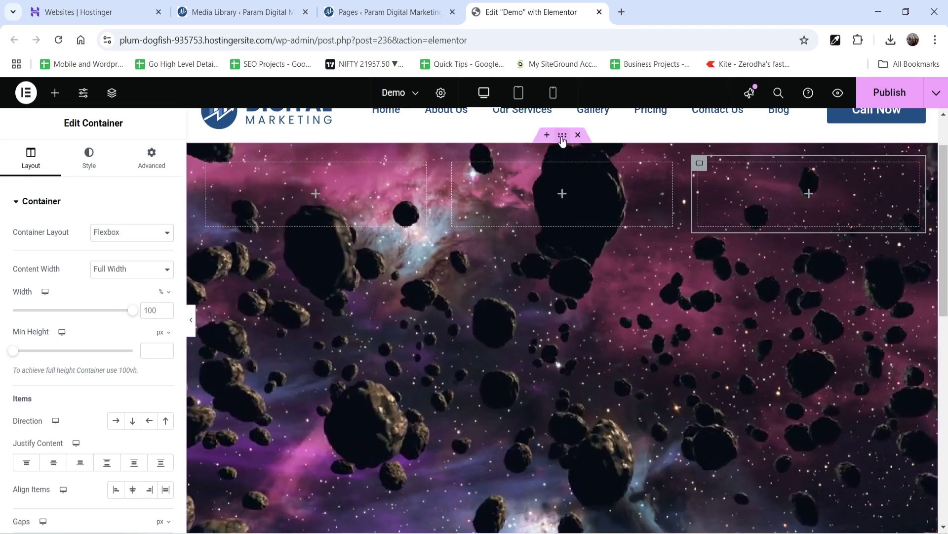
Set both Justify Content and Align Items to Center on the outer video-background container
click(563, 136)
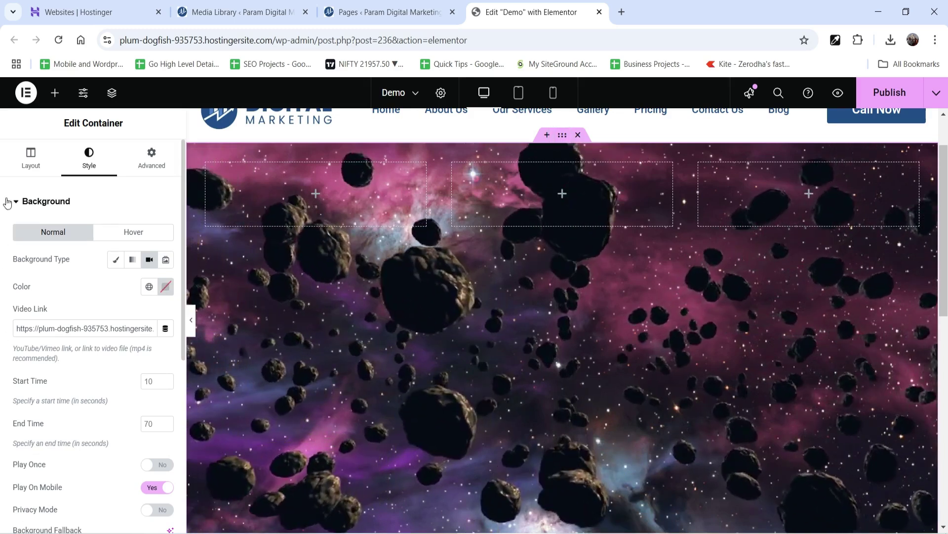
click(16, 166)
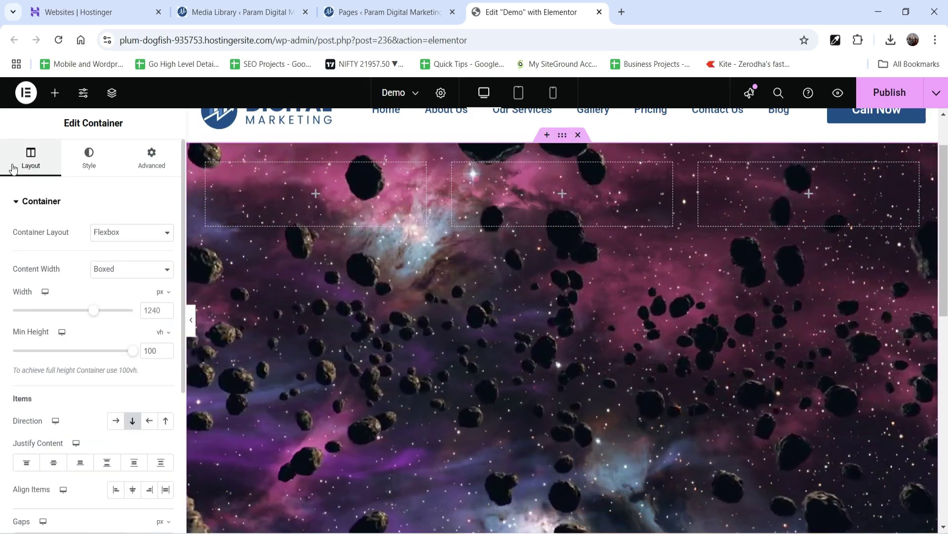
click(53, 463)
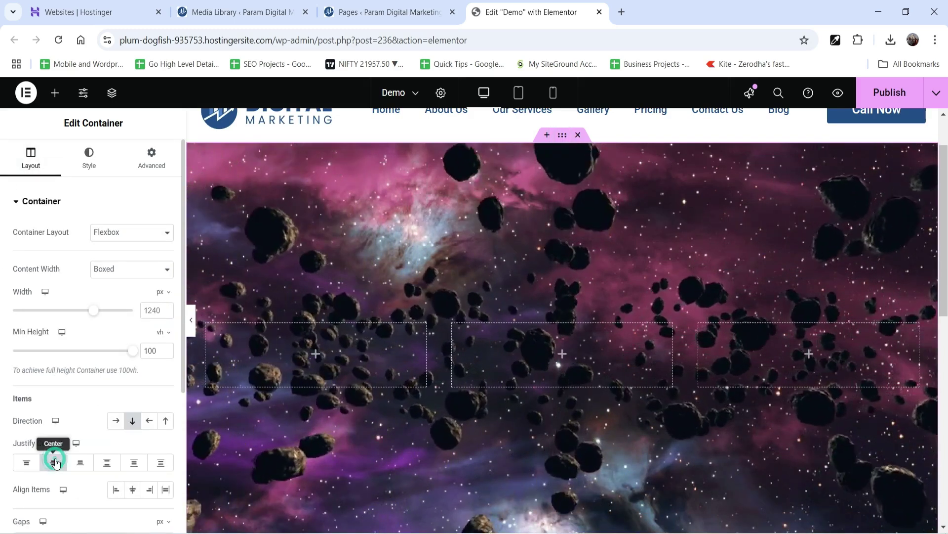
click(132, 491)
scroll(553, 227, down, 1)
scroll(492, 307, up, 1)
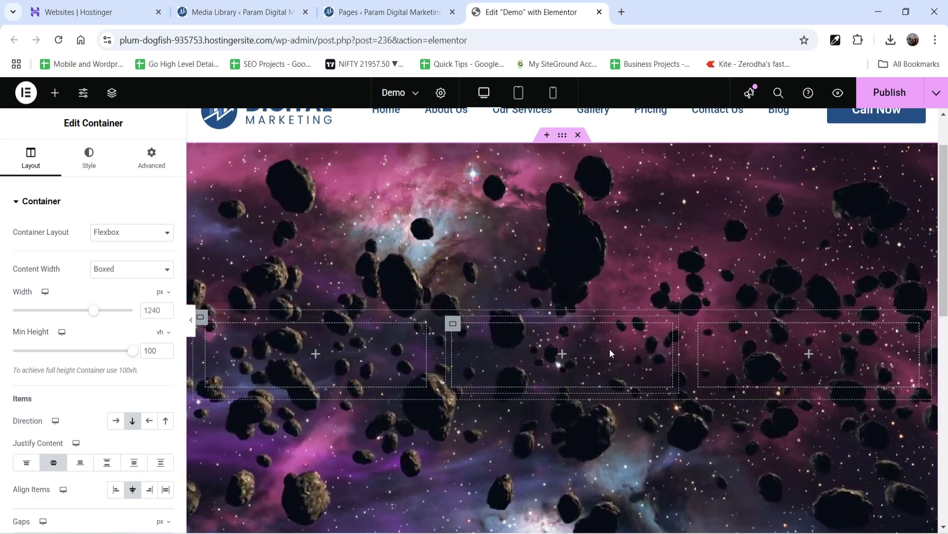
Add an image widget with rocket-2.png to the first inner container and set its width to 44%
click(315, 353)
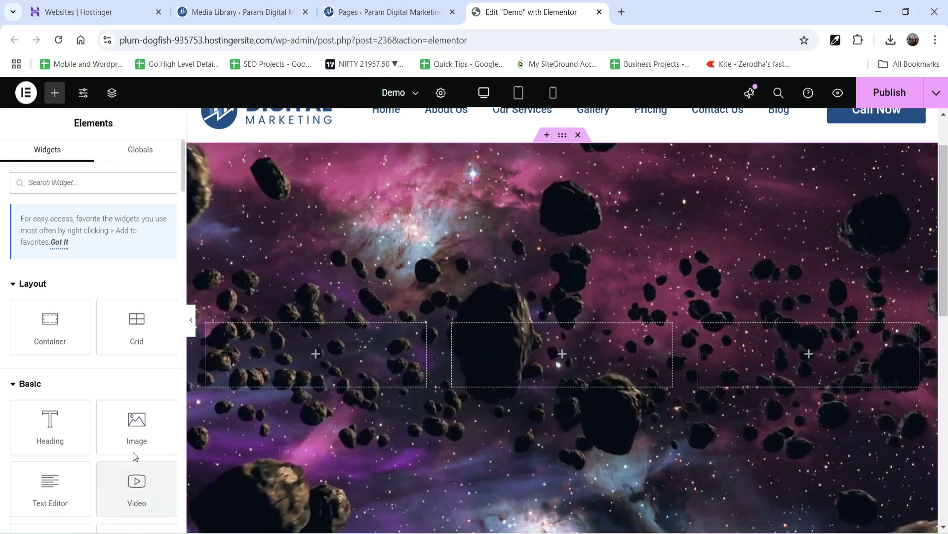
drag(134, 428, 292, 374)
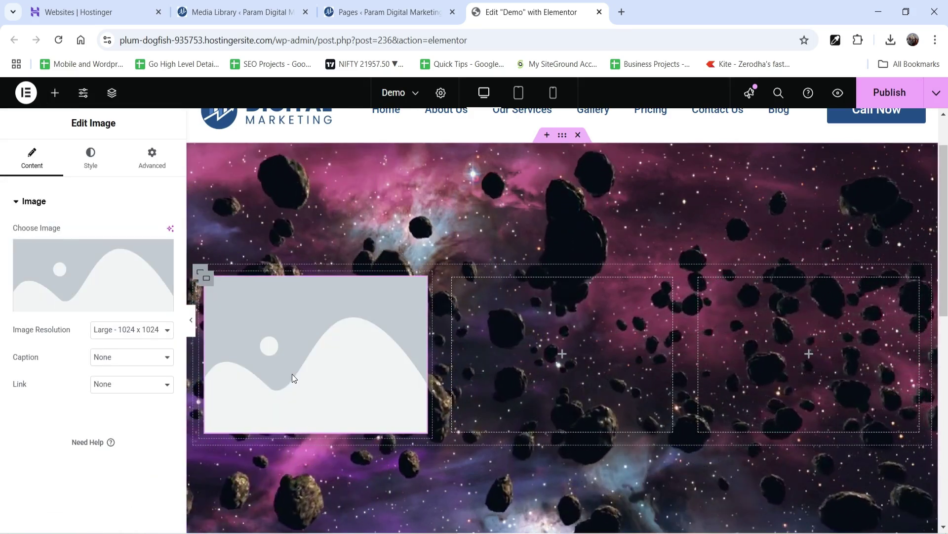
click(144, 267)
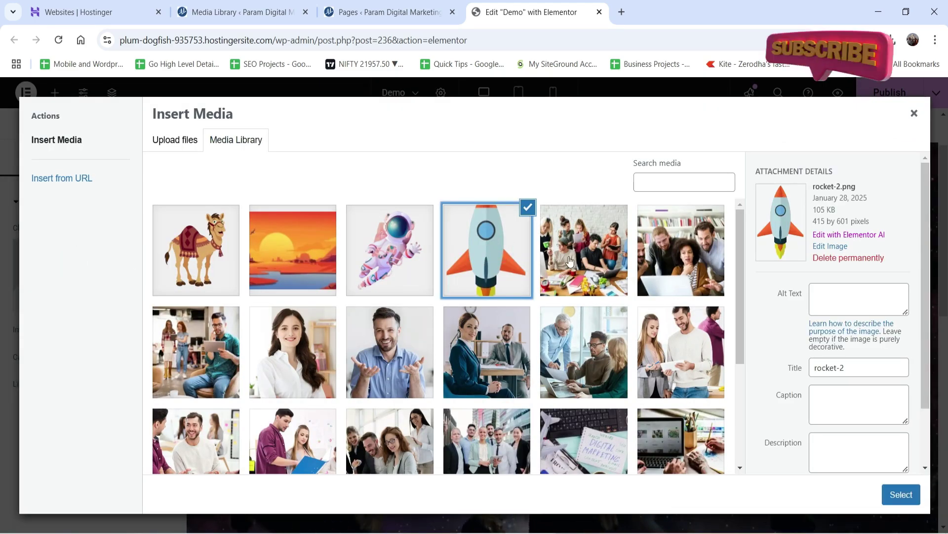
click(901, 495)
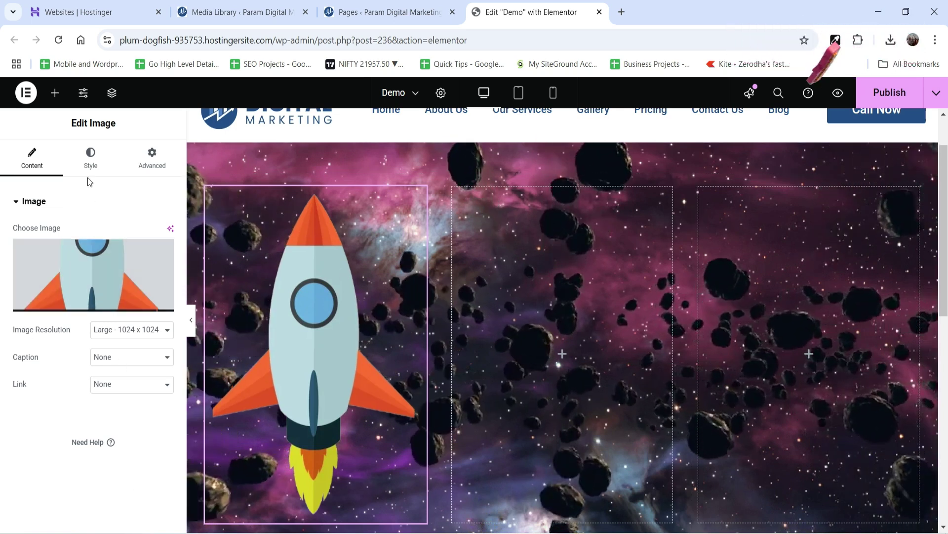
click(90, 161)
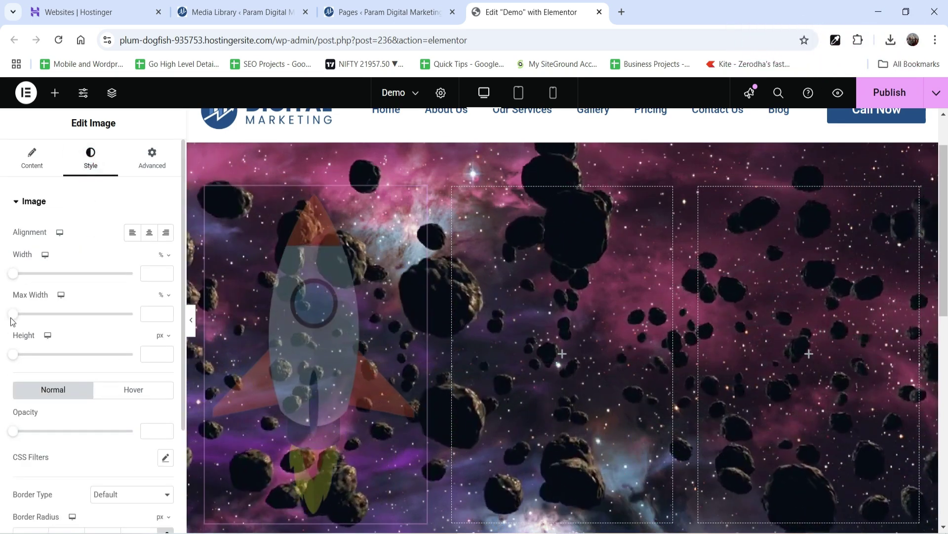
drag(15, 273, 64, 276)
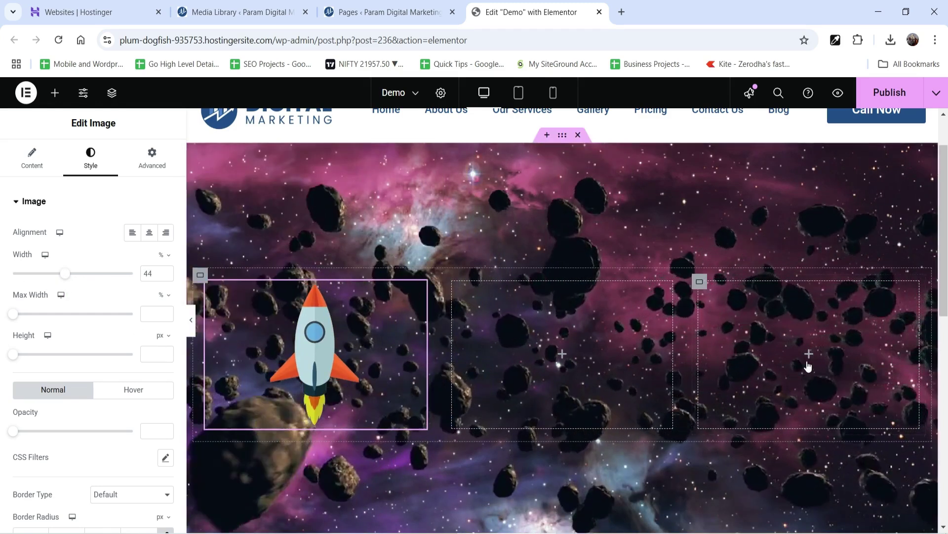
Add an image widget with astronaut2.png to the third inner container
click(808, 355)
drag(132, 435, 733, 377)
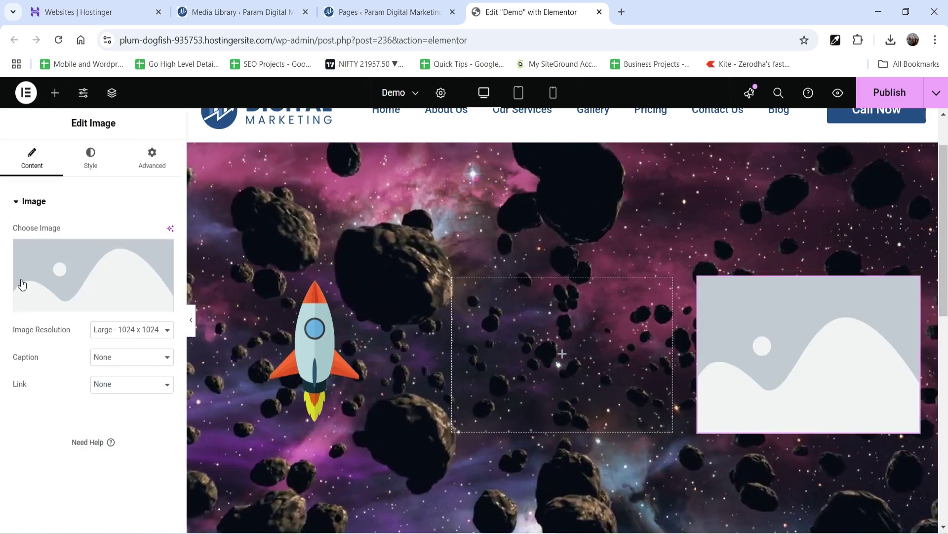
click(79, 291)
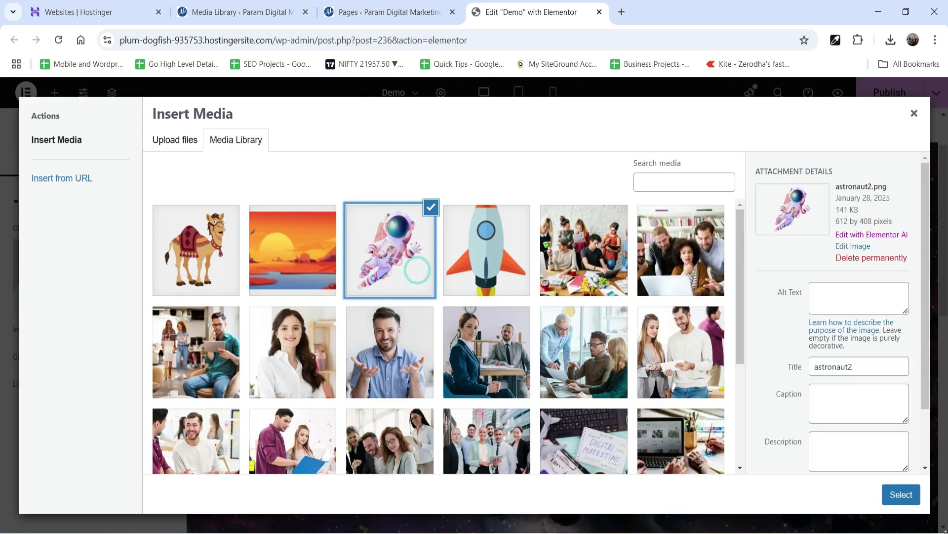
click(901, 495)
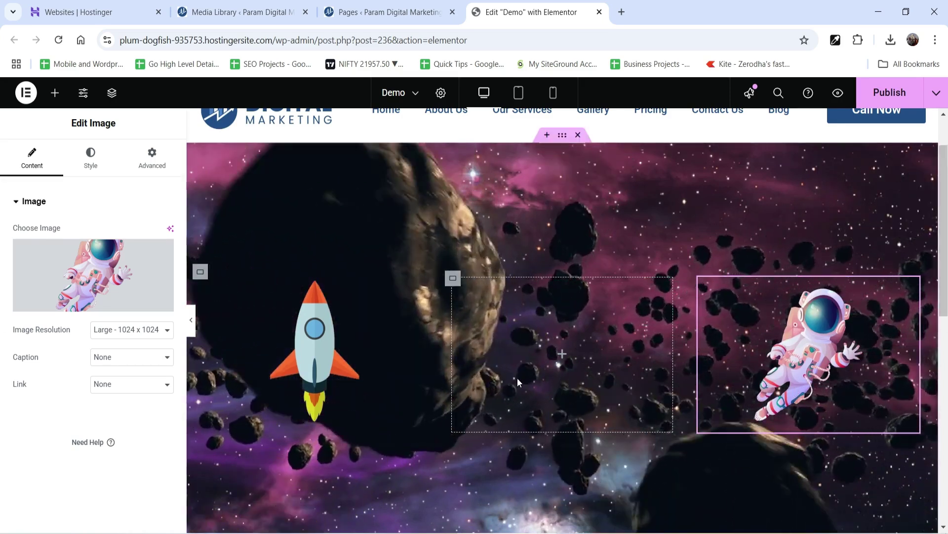
Add a heading to the middle inner container with the title "Welcome To the Space"
click(561, 360)
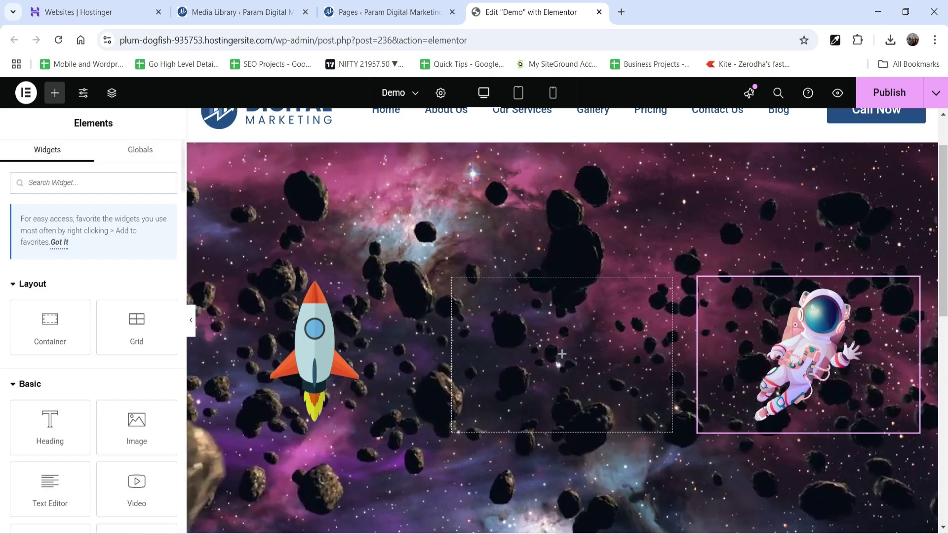
drag(40, 428, 509, 372)
triple_click(121, 250)
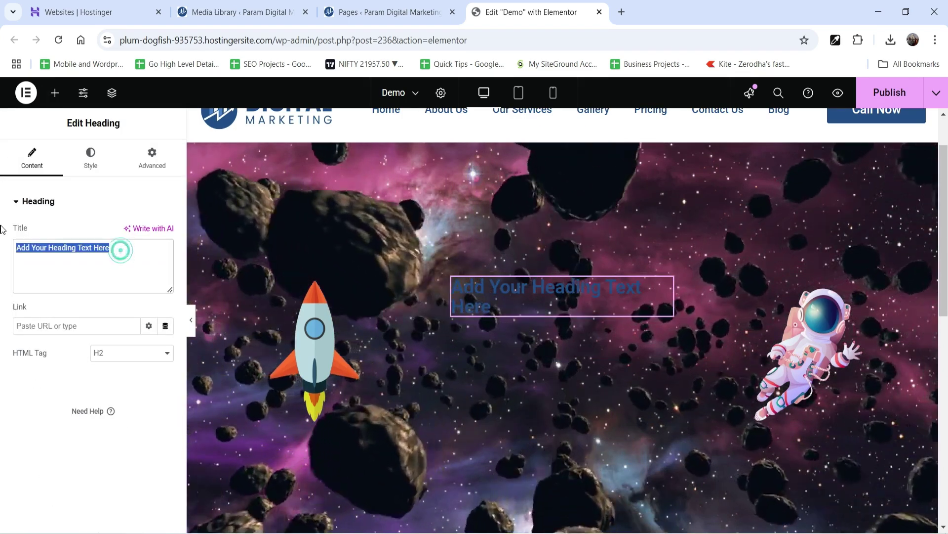
text(Welcome To )
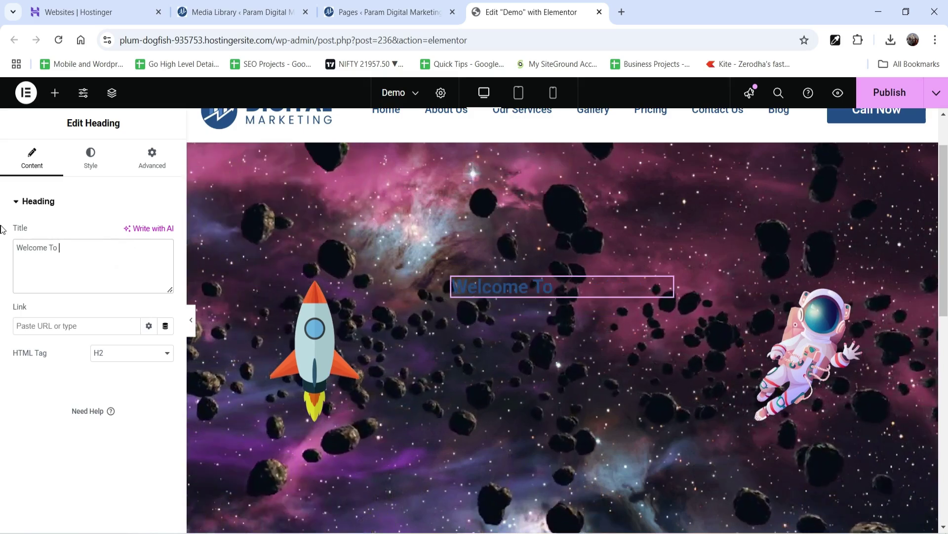
text(the Space)
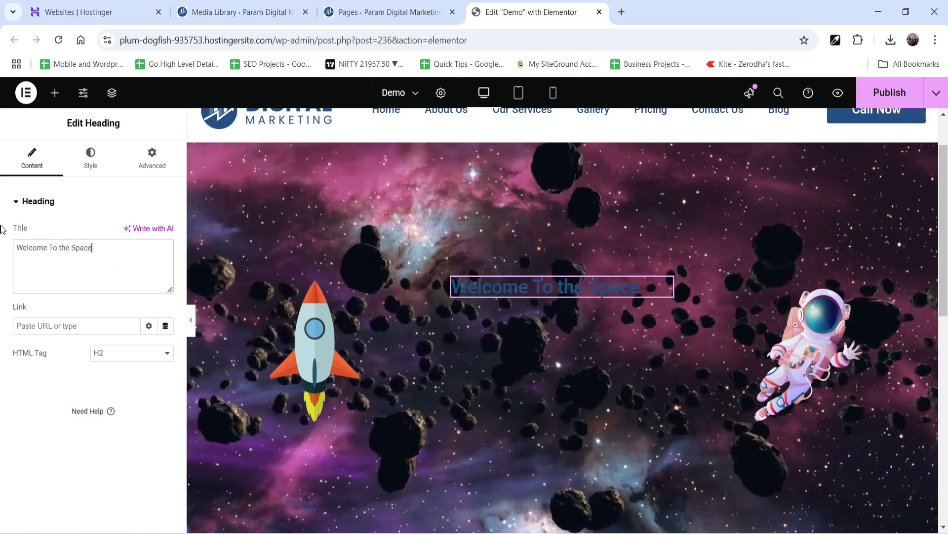
Center the heading and set its typography to the Road Rage font at 100 px
click(87, 161)
click(132, 233)
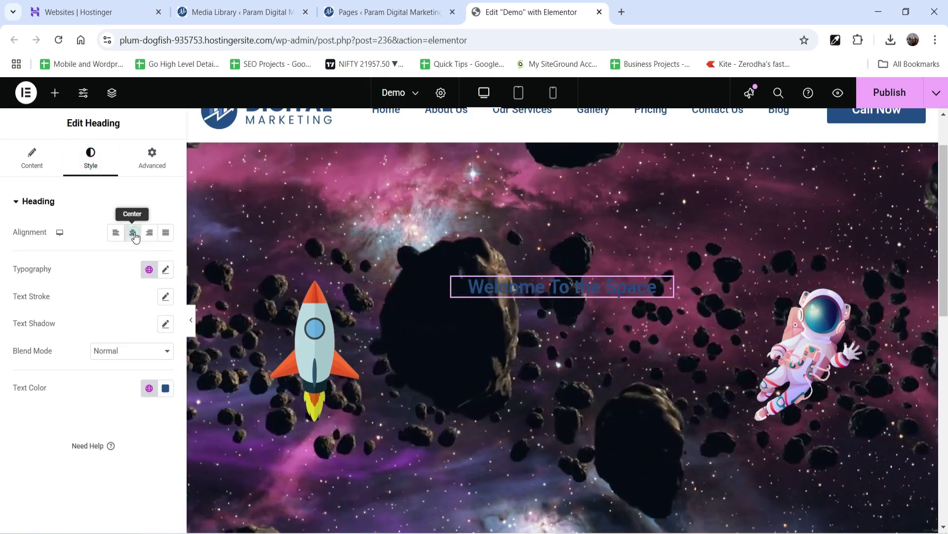
click(166, 271)
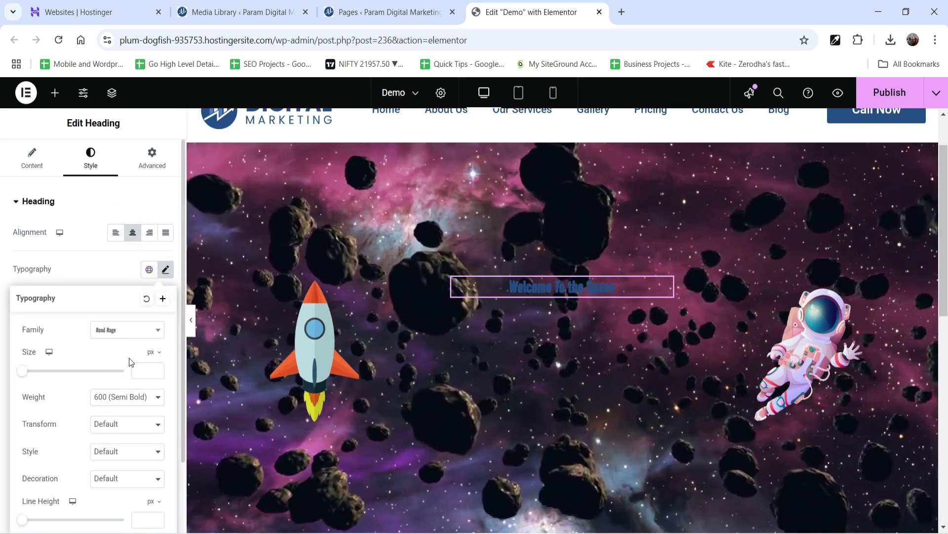
click(138, 370)
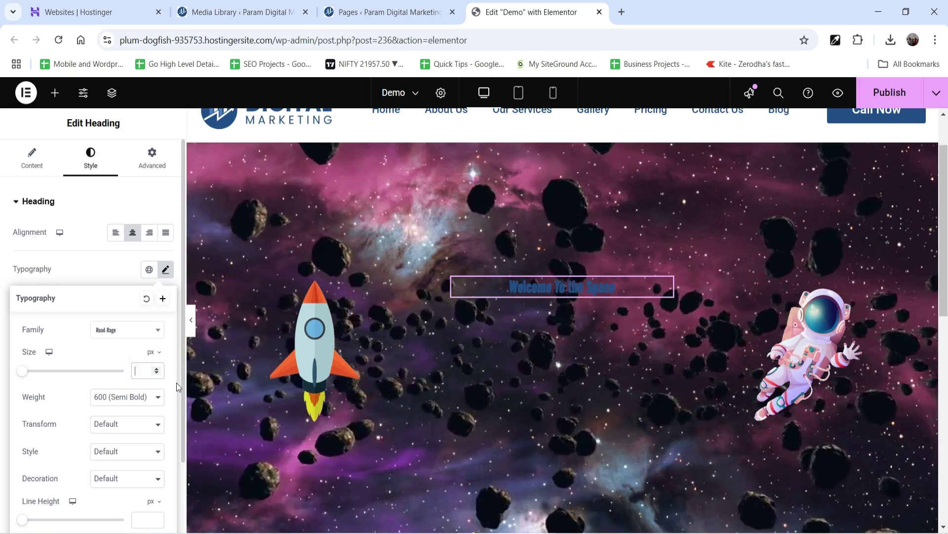
text(80)
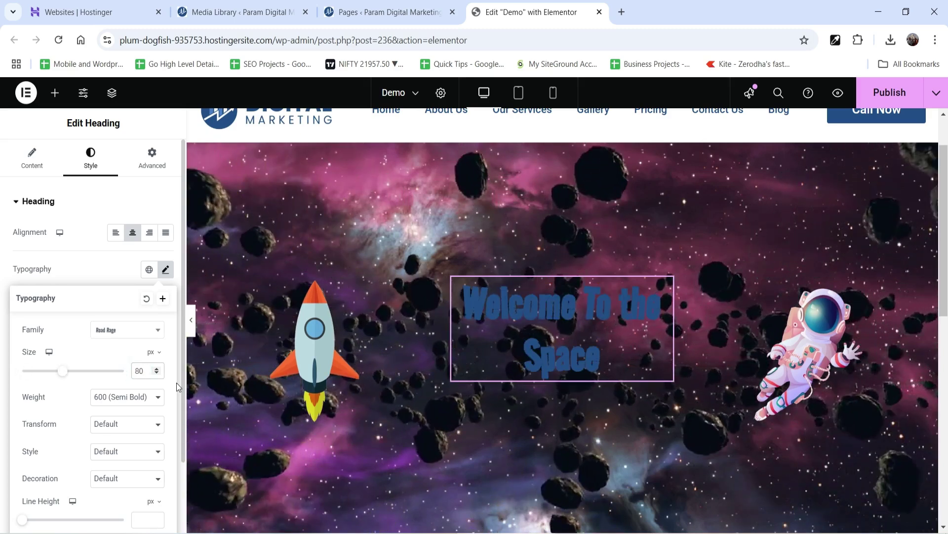
text(1)
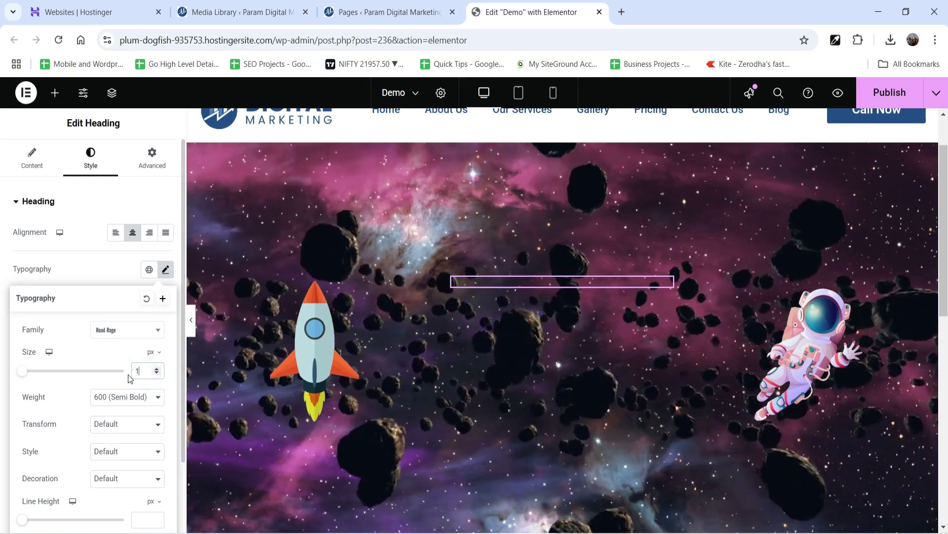
text(00)
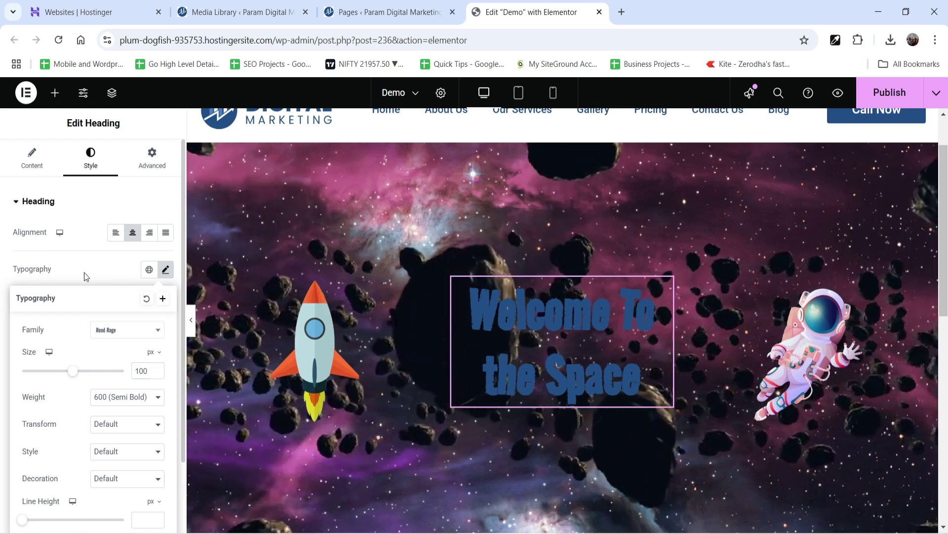
Set the heading's text color to the white global color
click(83, 271)
click(149, 388)
click(62, 332)
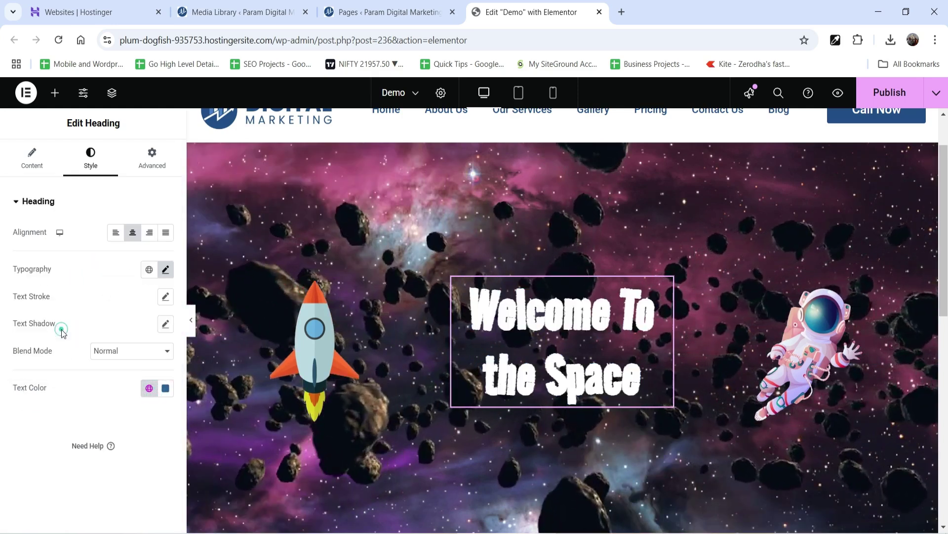
Try a heading font size of 150 px and settle on 120 px
click(167, 271)
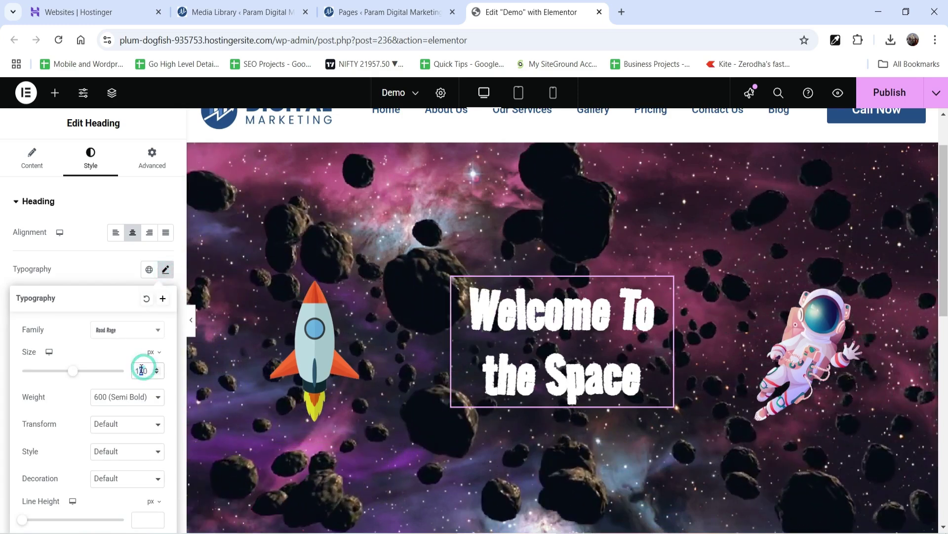
text(5)
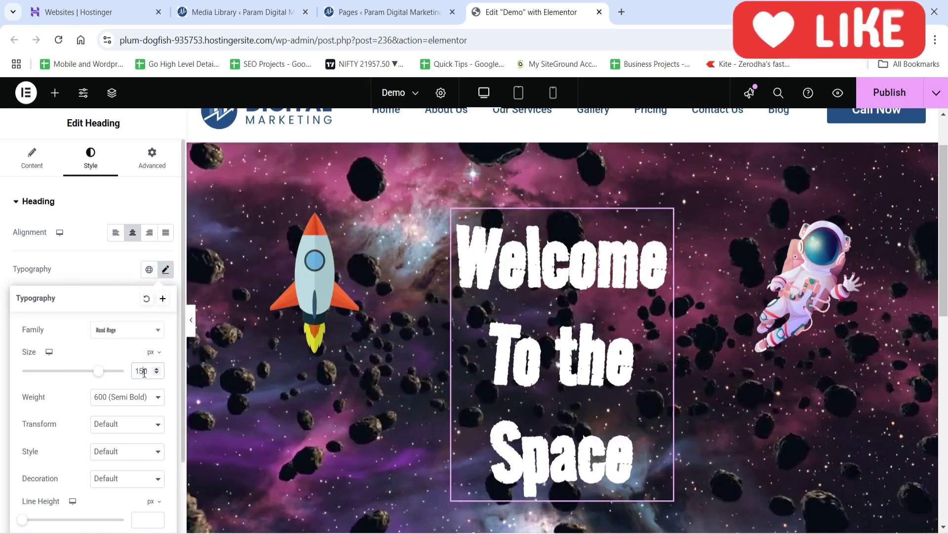
drag(143, 370, 141, 370)
text(2)
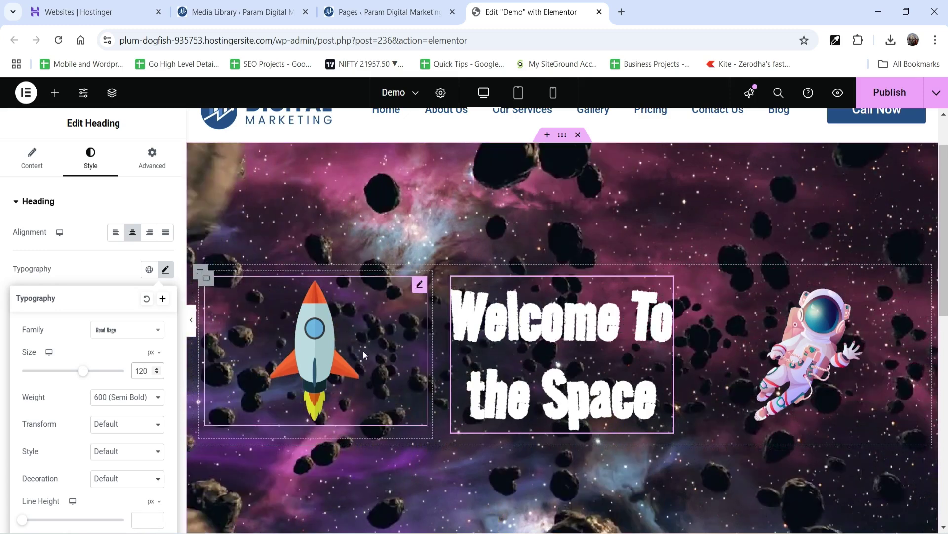
Try the Zoom In entrance animation on the rocket image and settle on Slide In Up
click(364, 346)
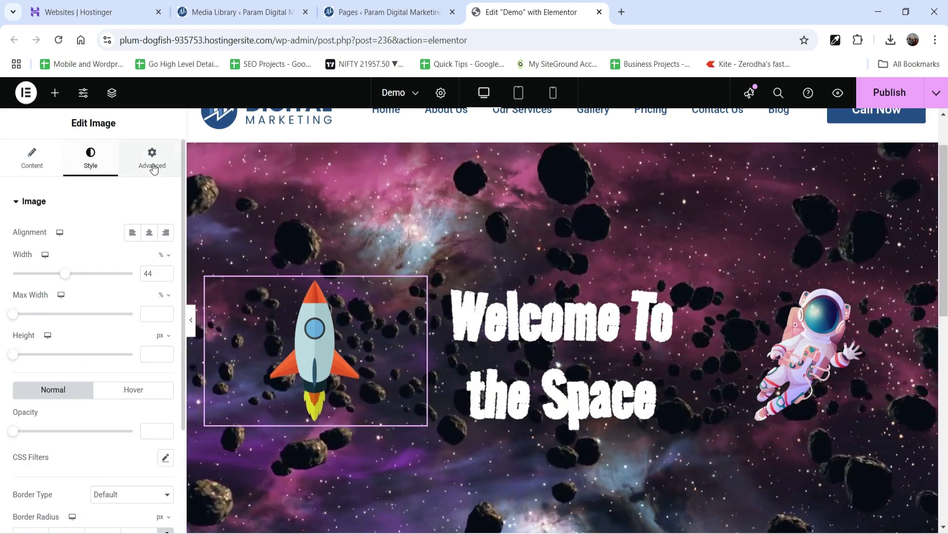
click(153, 165)
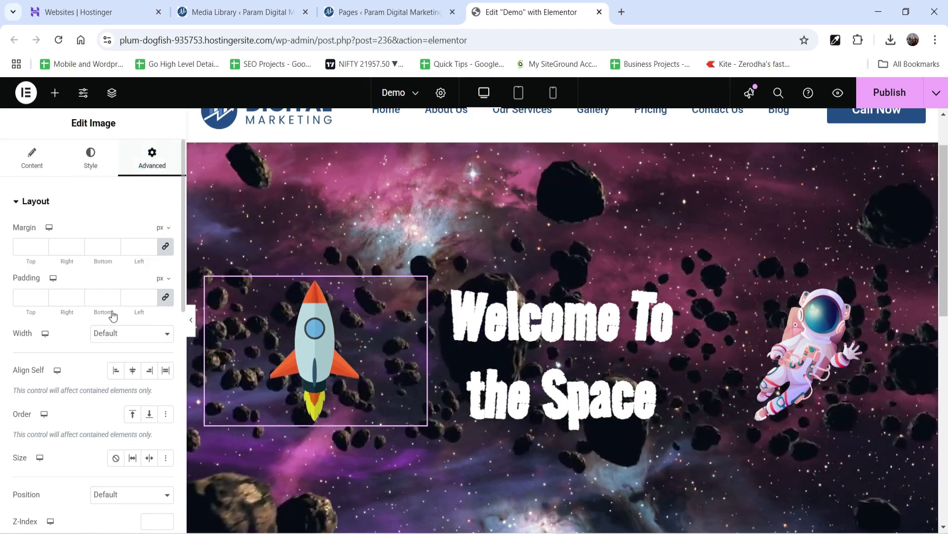
scroll(84, 239, down, 4)
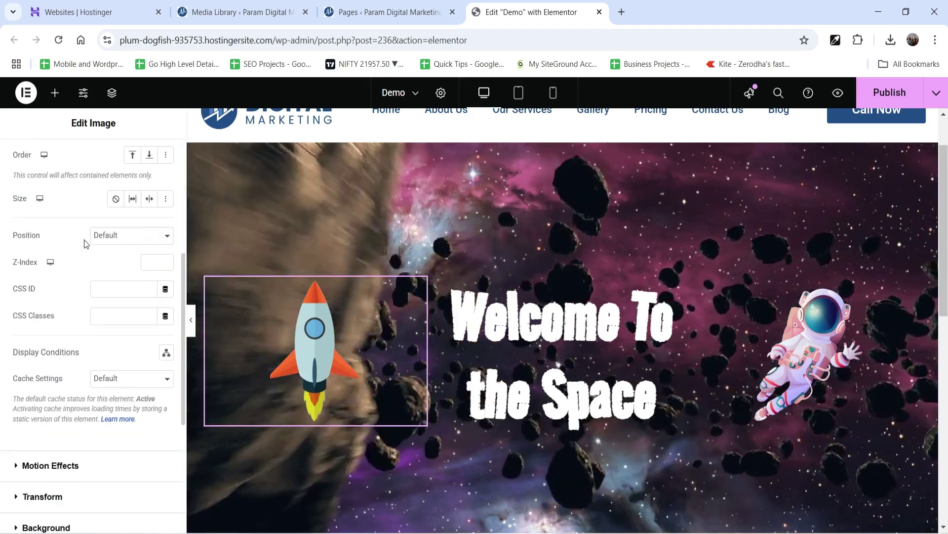
scroll(81, 245, down, 1)
click(49, 401)
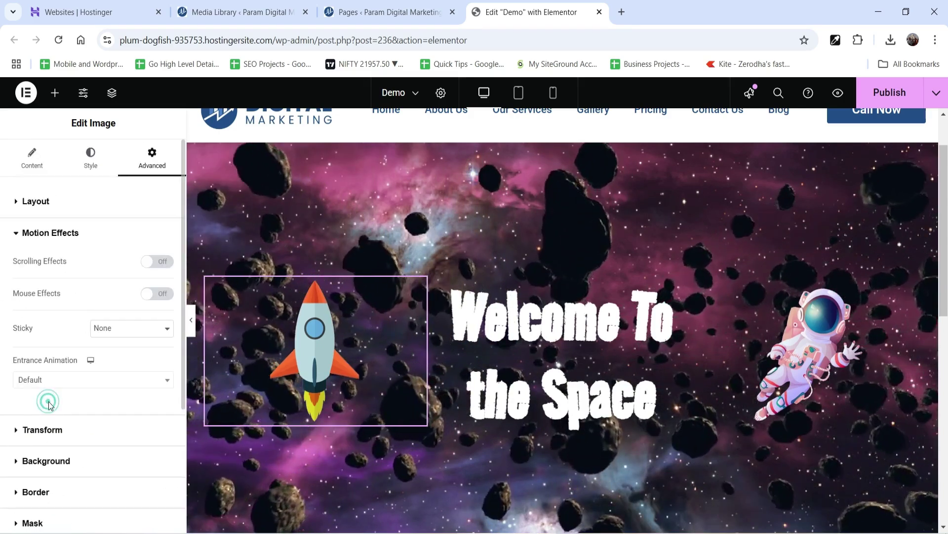
scroll(42, 281, down, 1)
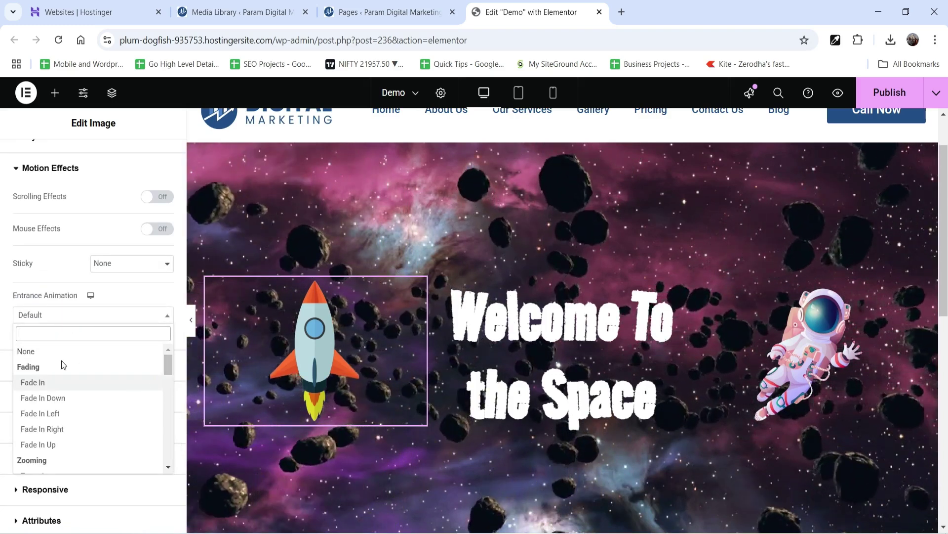
drag(168, 362, 168, 379)
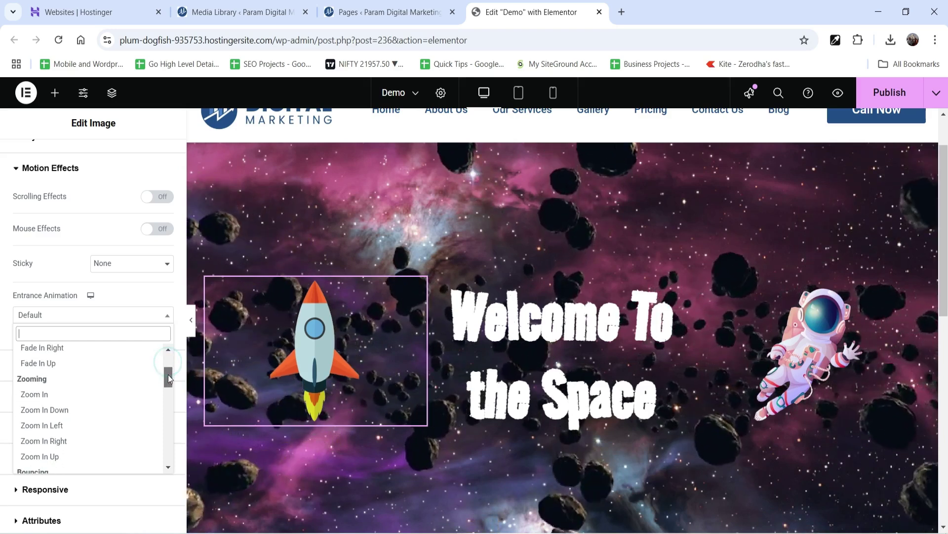
click(78, 393)
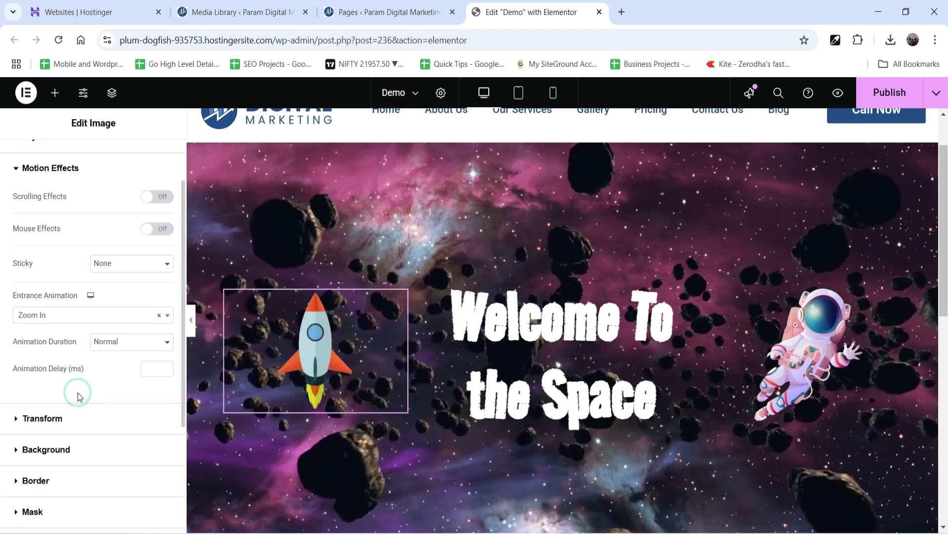
click(71, 316)
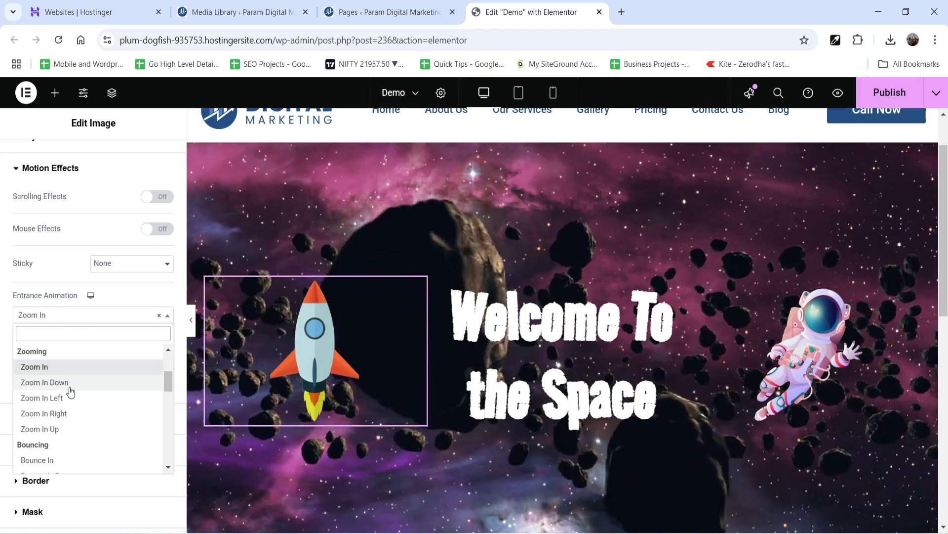
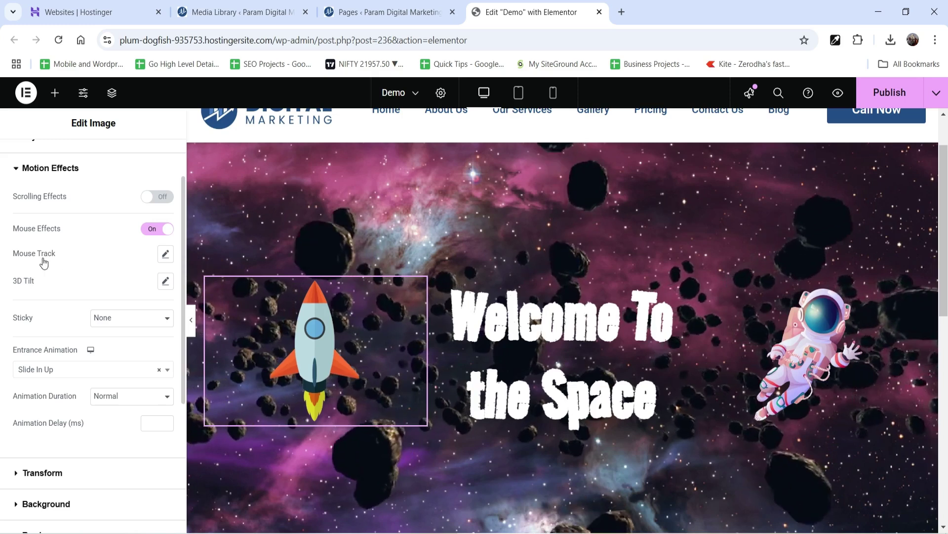
Add the Mouse Track effect to the rocket image, trying speeds of 3 and 6 and settling on 4
click(167, 258)
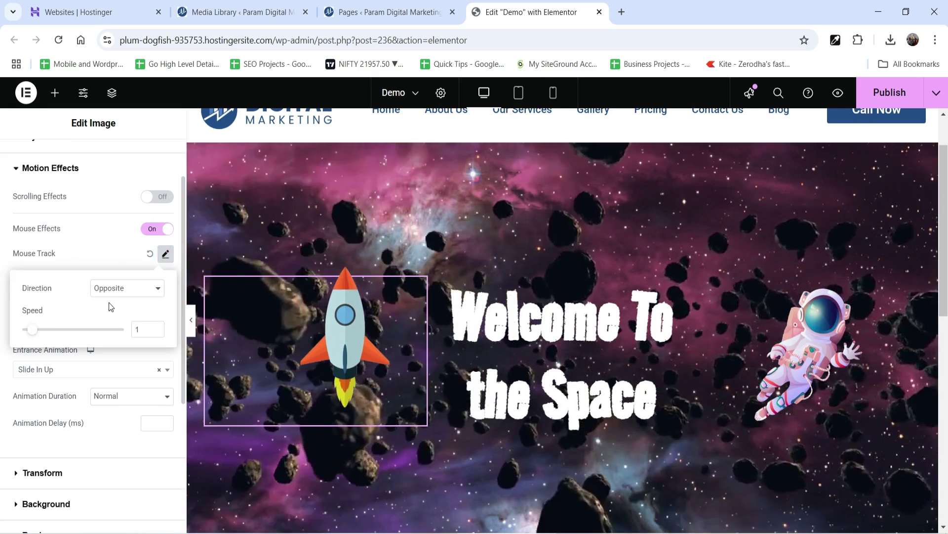
mouse_move(44, 334)
mouse_down()
mouse_move(57, 332)
mouse_move(32, 333)
mouse_up()
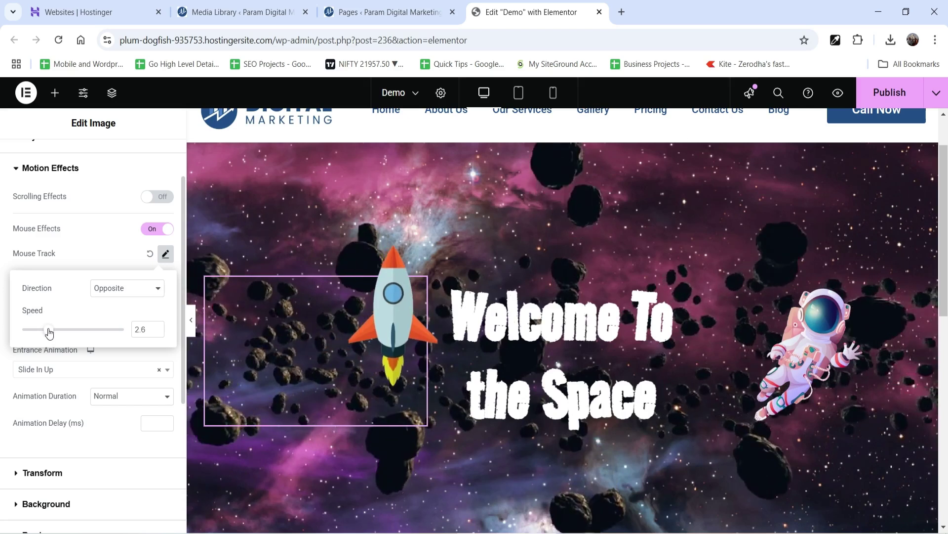
double_click(138, 330)
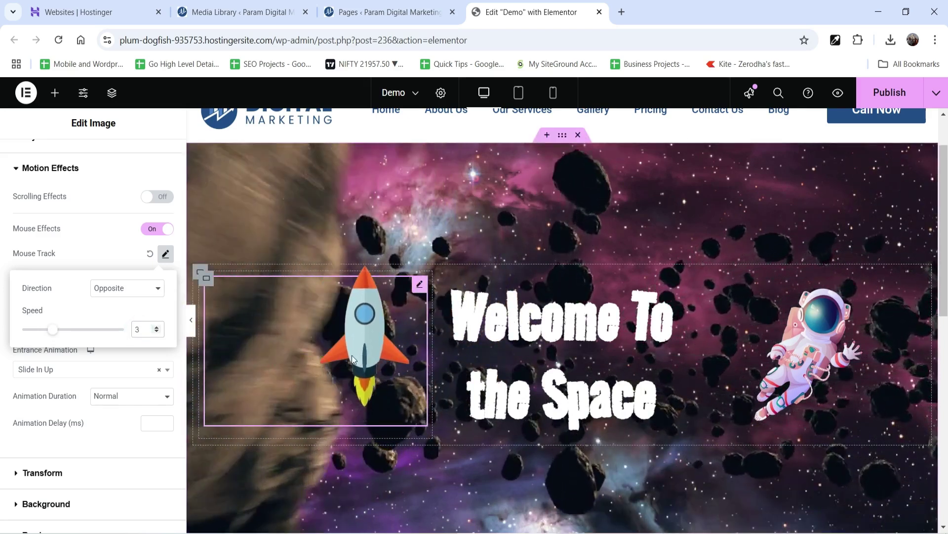
double_click(148, 330)
text(6)
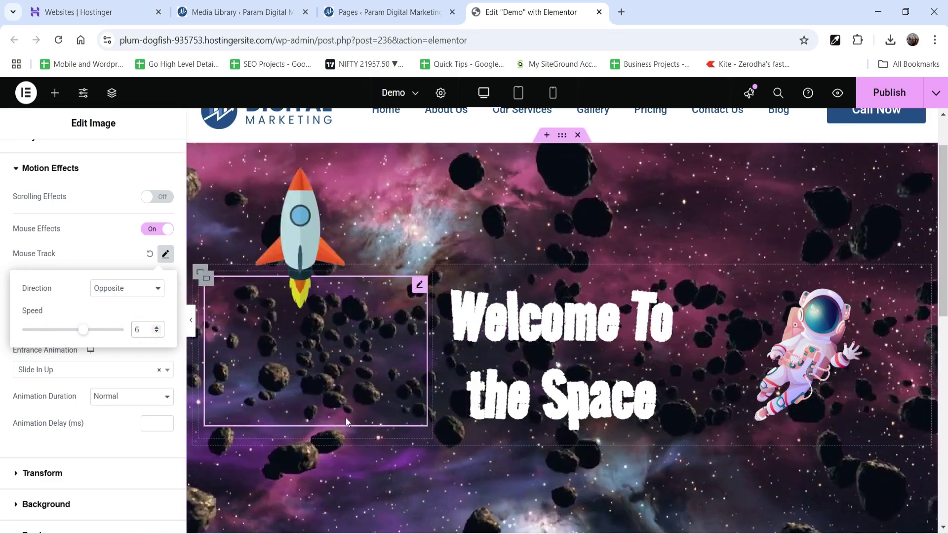
double_click(143, 328)
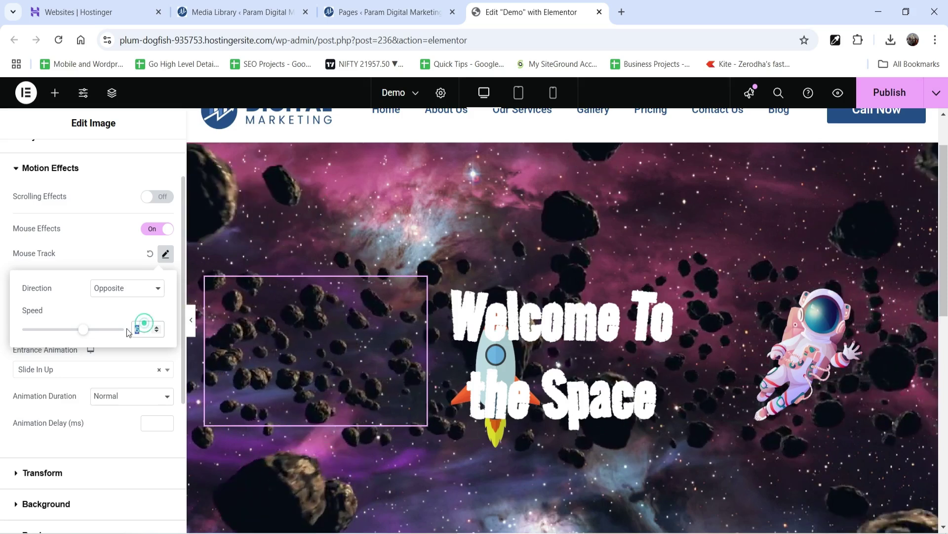
text(4)
Change the rocket image's Mouse Track direction to Direct and close its settings
click(120, 290)
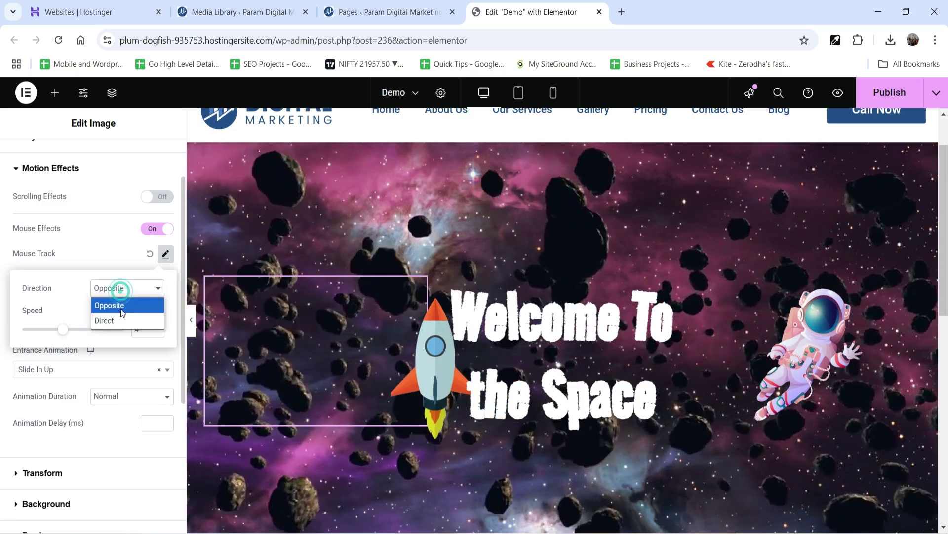
click(120, 320)
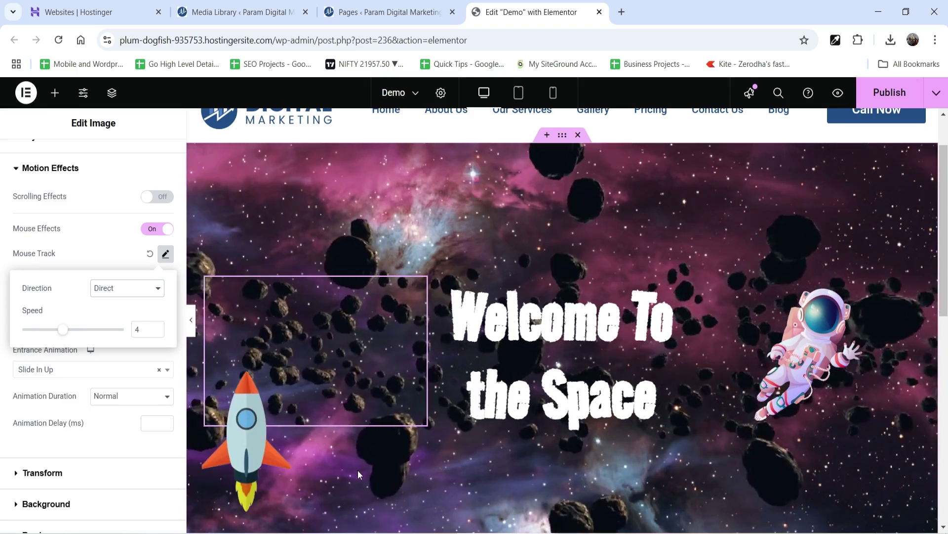
click(83, 252)
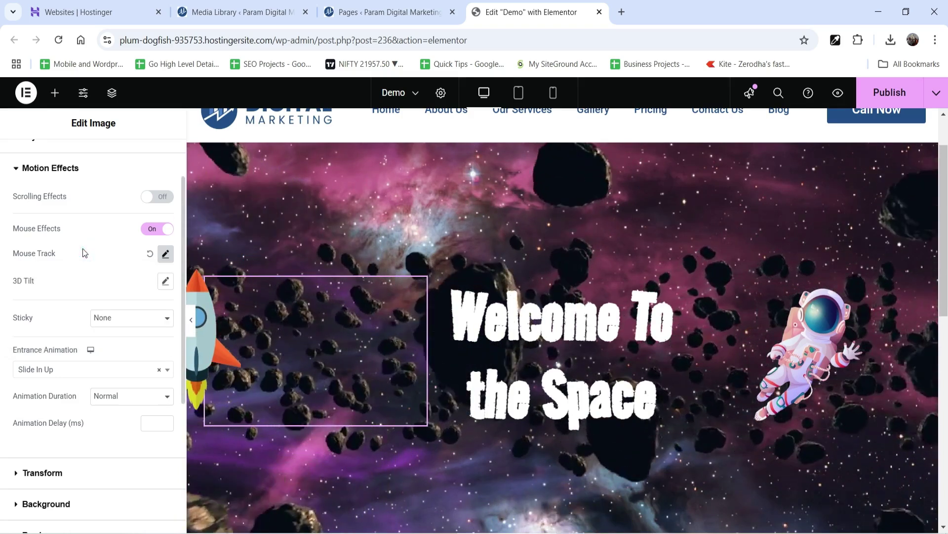
Add a 3D Tilt effect to the rocket image with the Opposite direction and a speed of 4.4
click(166, 281)
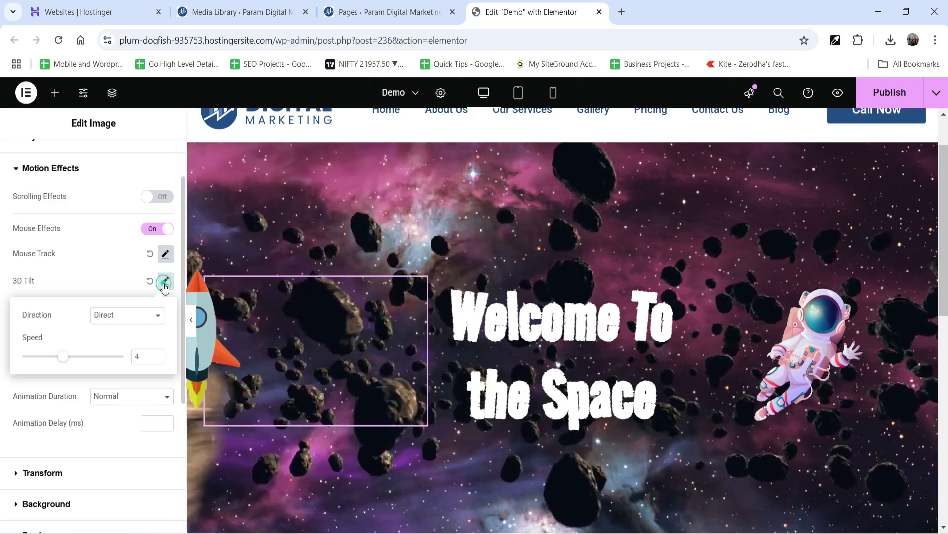
click(123, 318)
click(120, 349)
drag(121, 356, 68, 360)
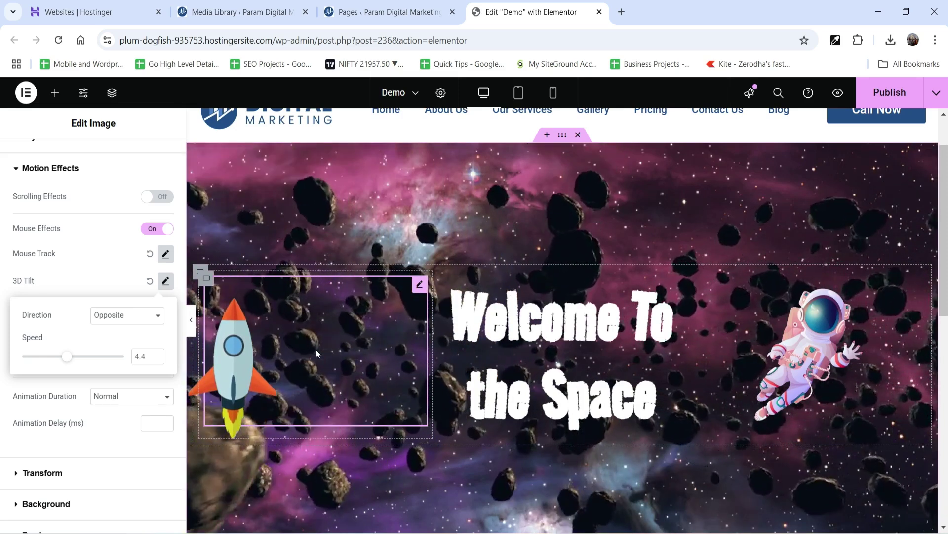
click(67, 284)
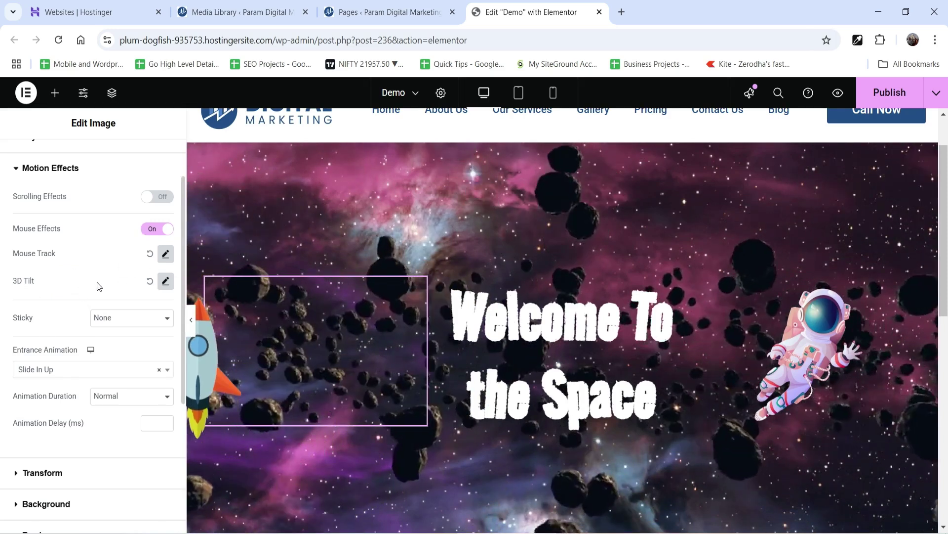
Set the astronaut image's entrance animation to Slide In Down
click(801, 357)
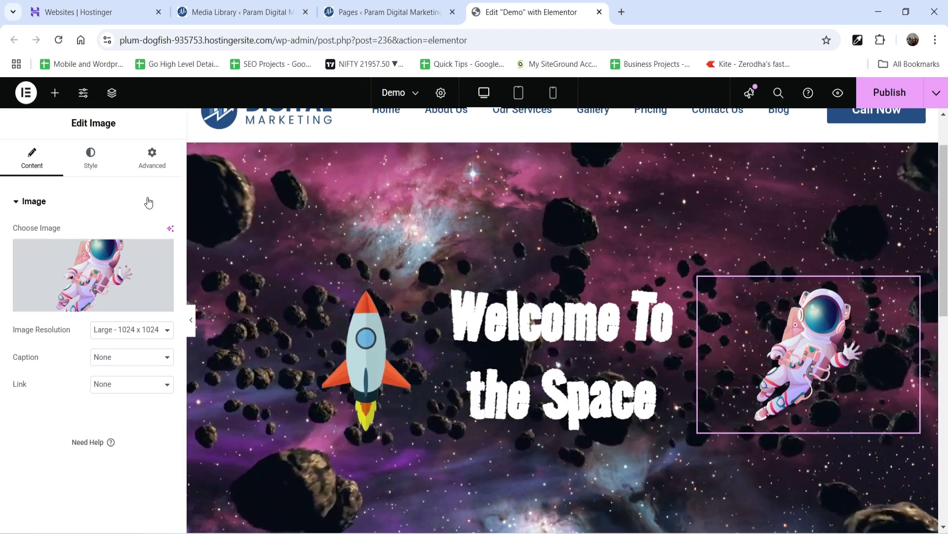
click(151, 154)
scroll(54, 368, down, 5)
click(66, 265)
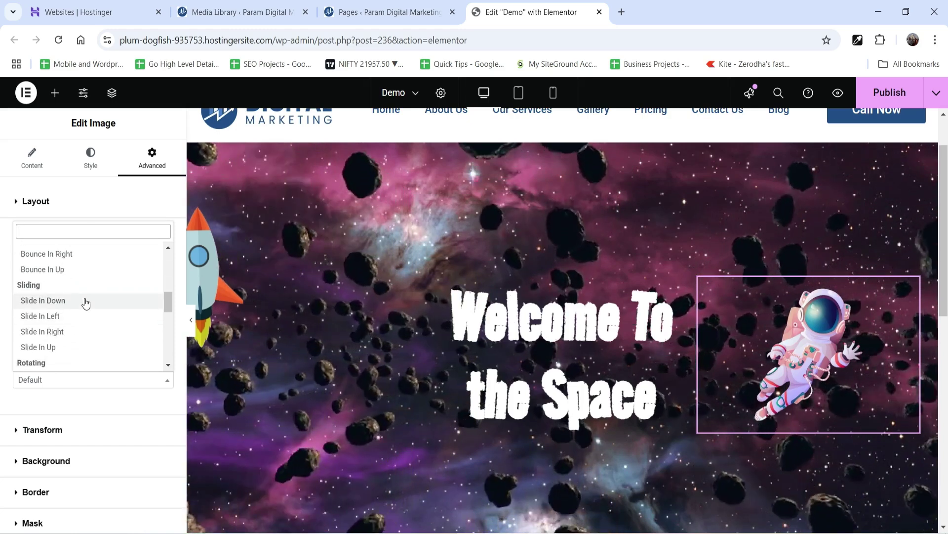
click(86, 303)
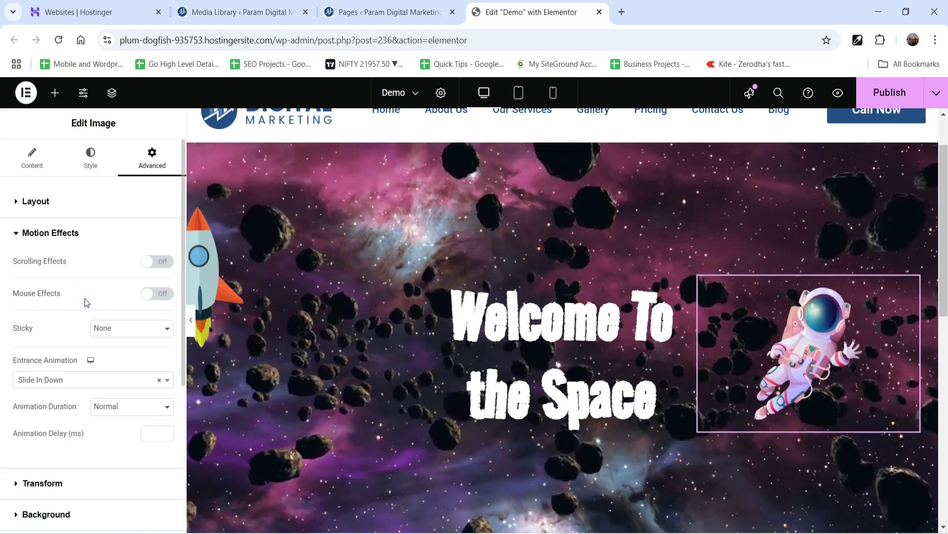
Turn on mouse effects for the astronaut image and add Mouse Track in the Opposite direction at speed 3
click(150, 296)
click(165, 320)
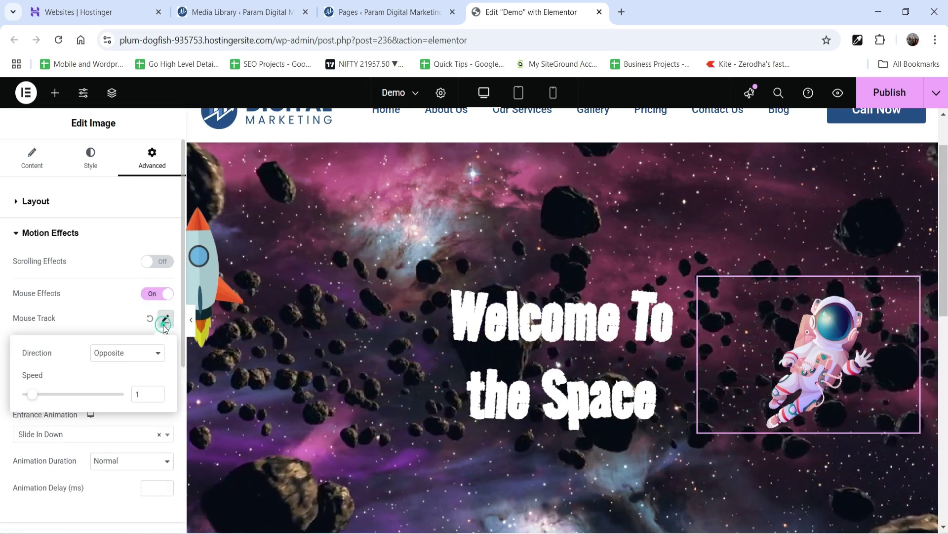
mouse_move(40, 398)
mouse_down()
mouse_move(27, 396)
mouse_move(53, 400)
mouse_up()
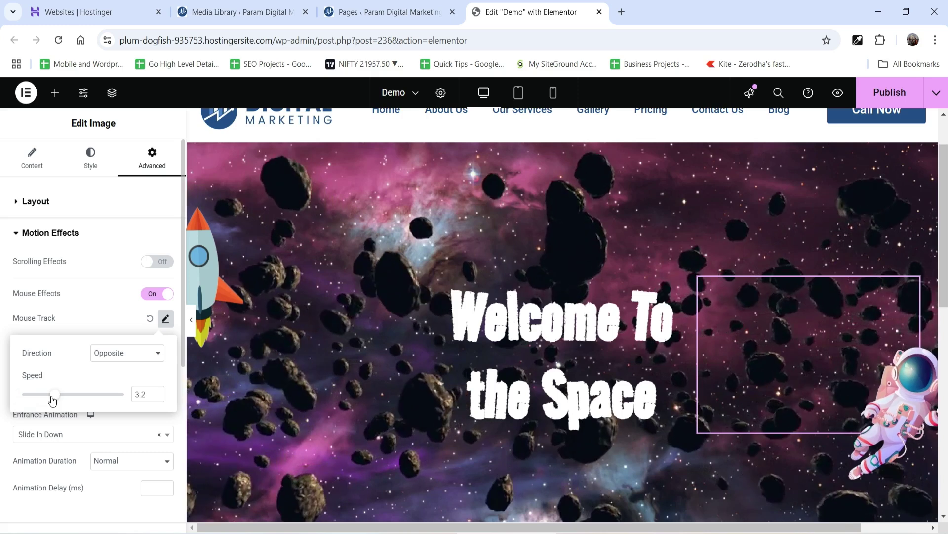
double_click(139, 394)
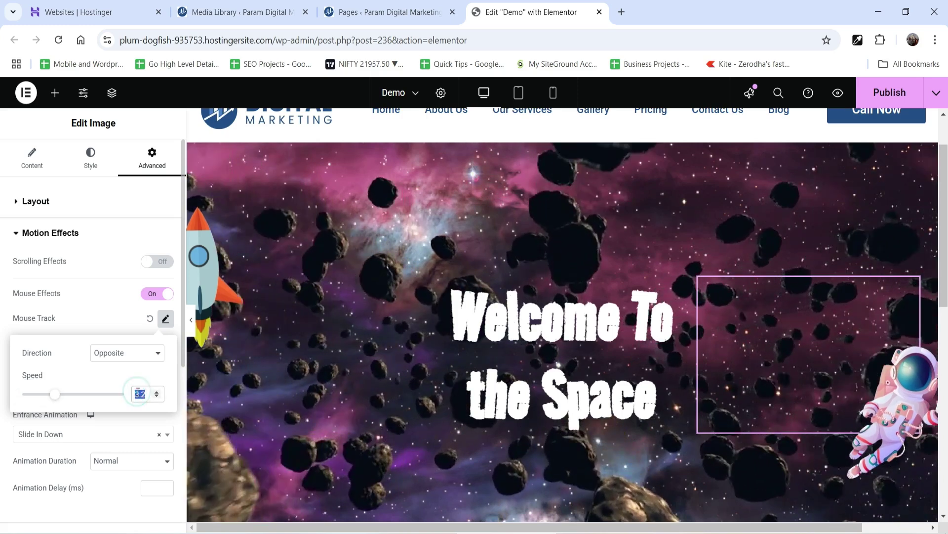
text(3)
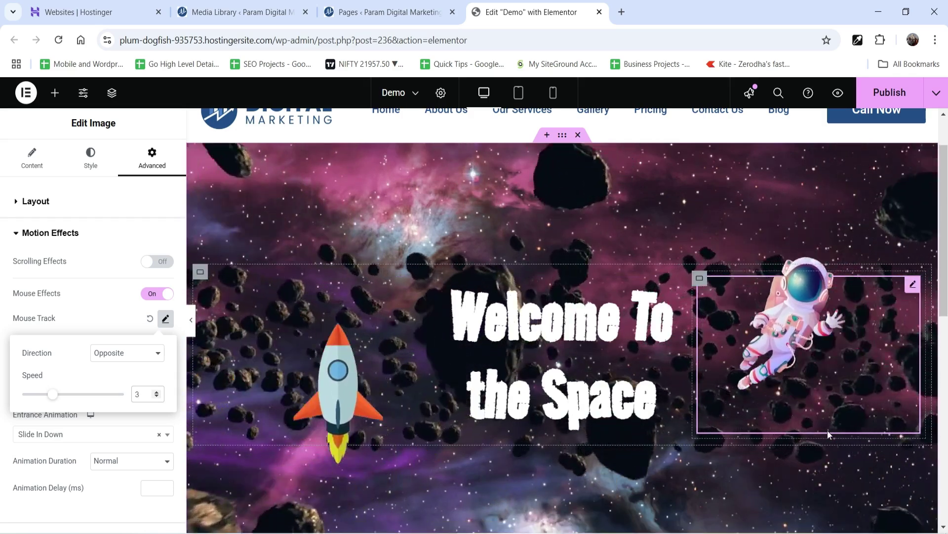
click(100, 305)
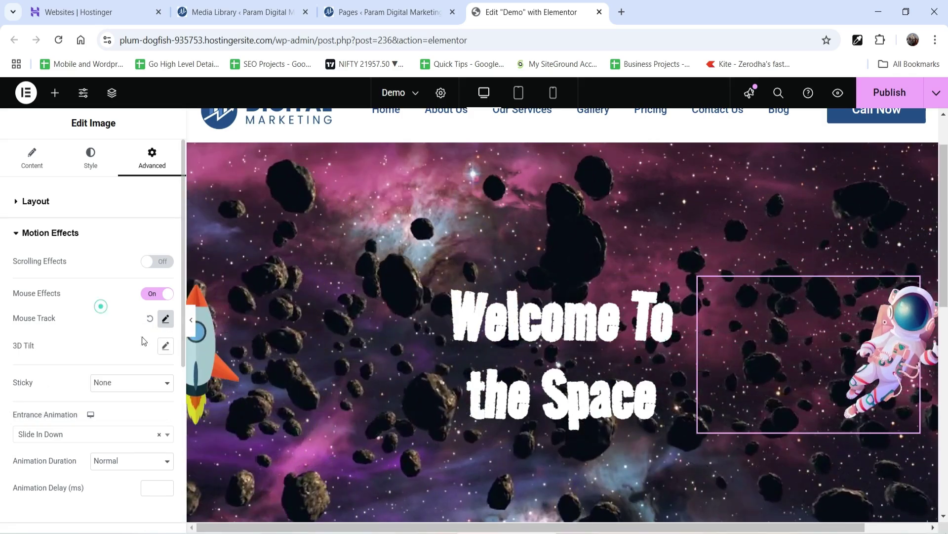
Add a 3D Tilt effect to the astronaut image with the direction set to Opposite
click(166, 345)
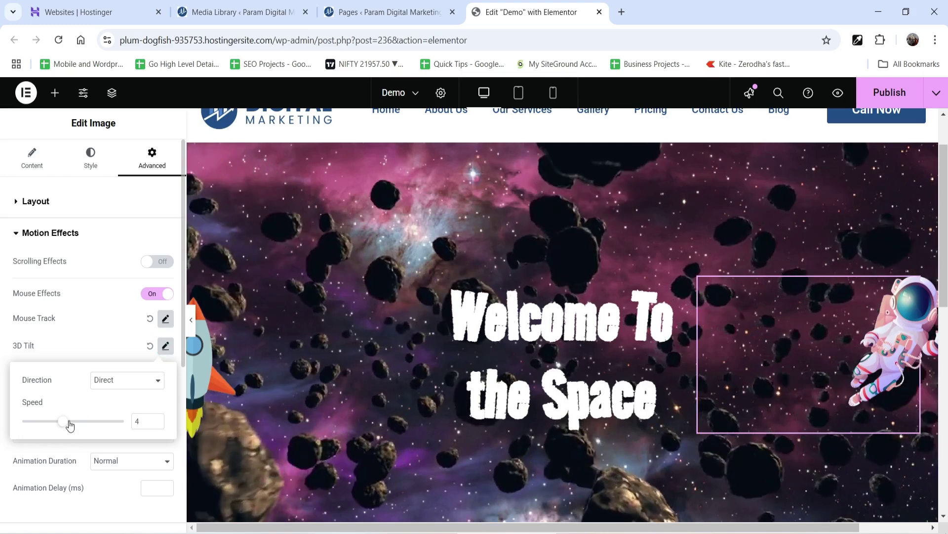
click(126, 380)
click(118, 411)
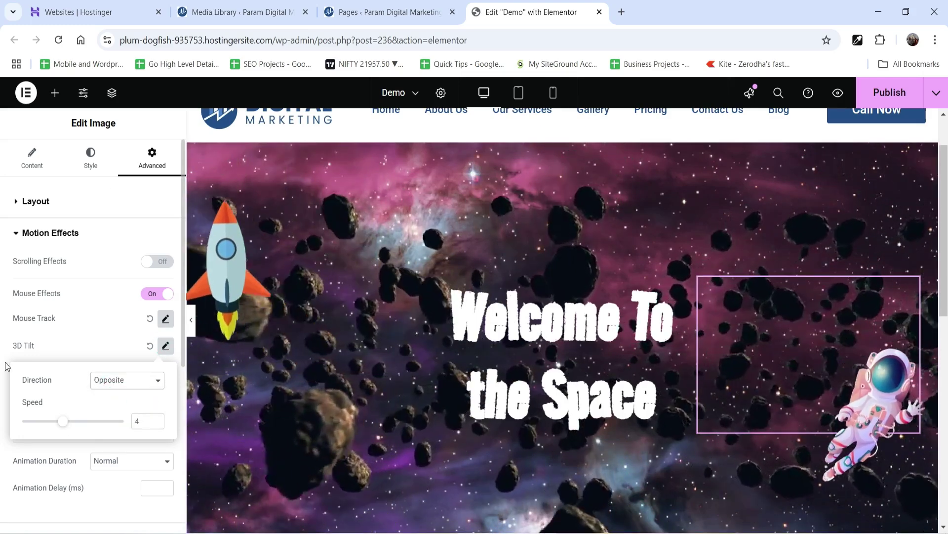
click(74, 352)
Set the "Welcome To the Space" heading's entrance animation to Zoom In
click(531, 368)
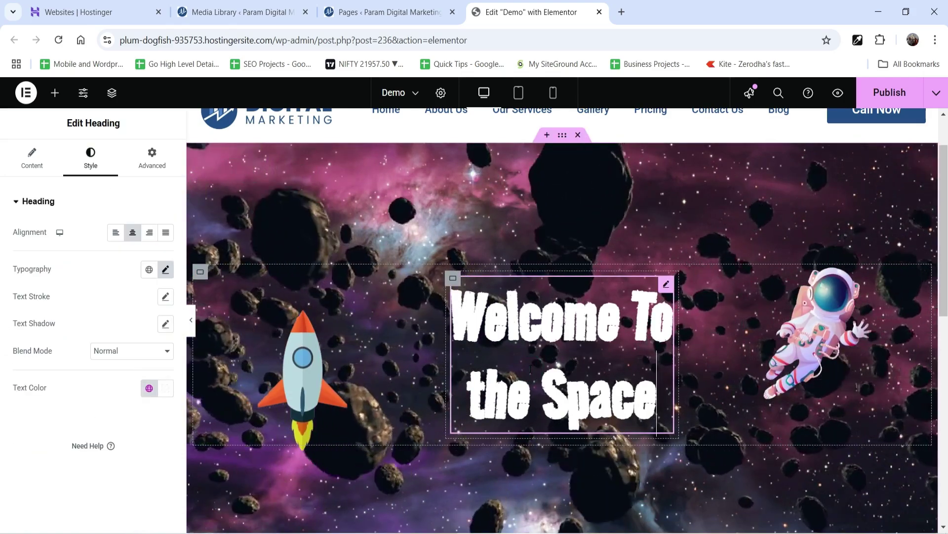
click(157, 166)
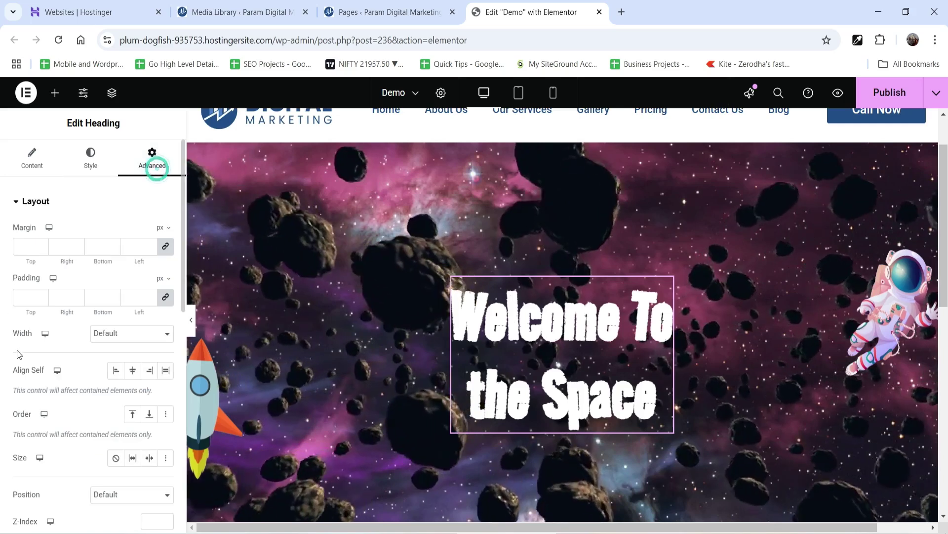
scroll(46, 346, down, 5)
click(54, 464)
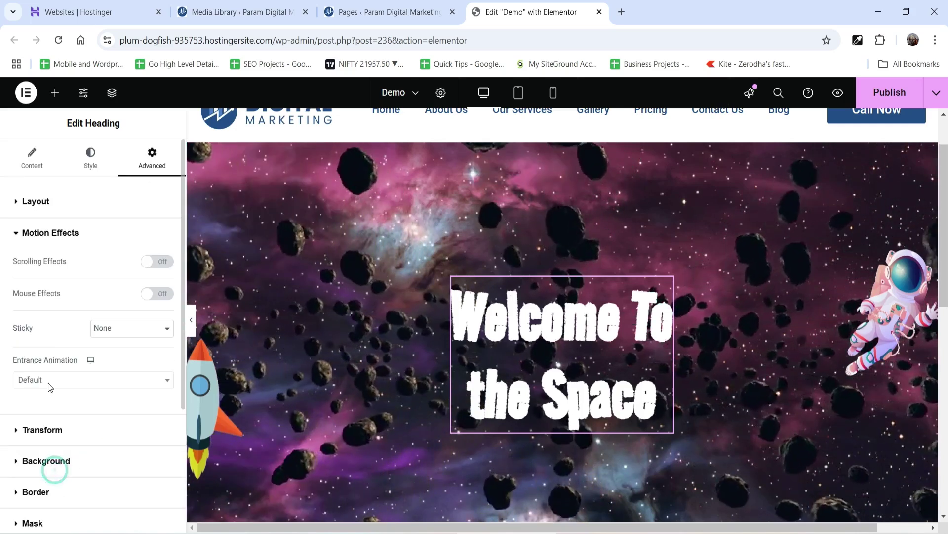
click(83, 389)
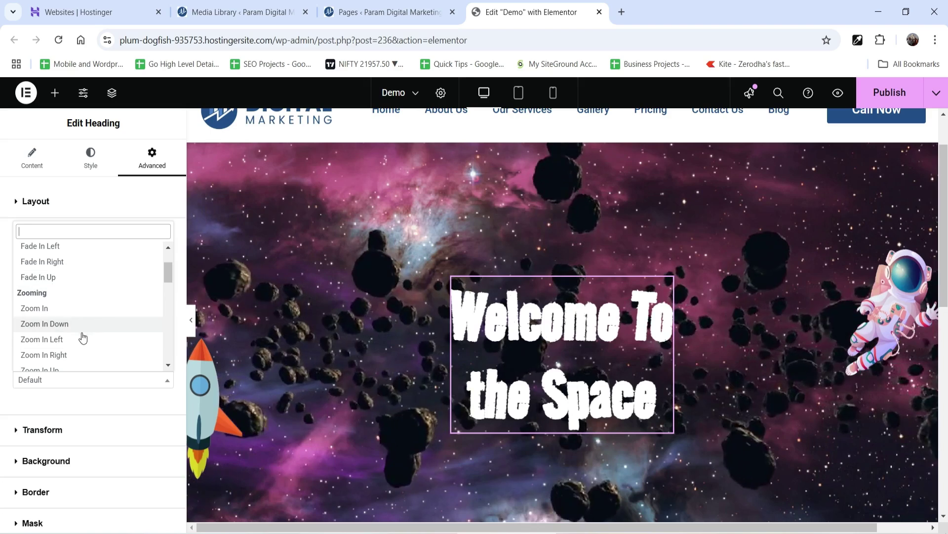
click(74, 310)
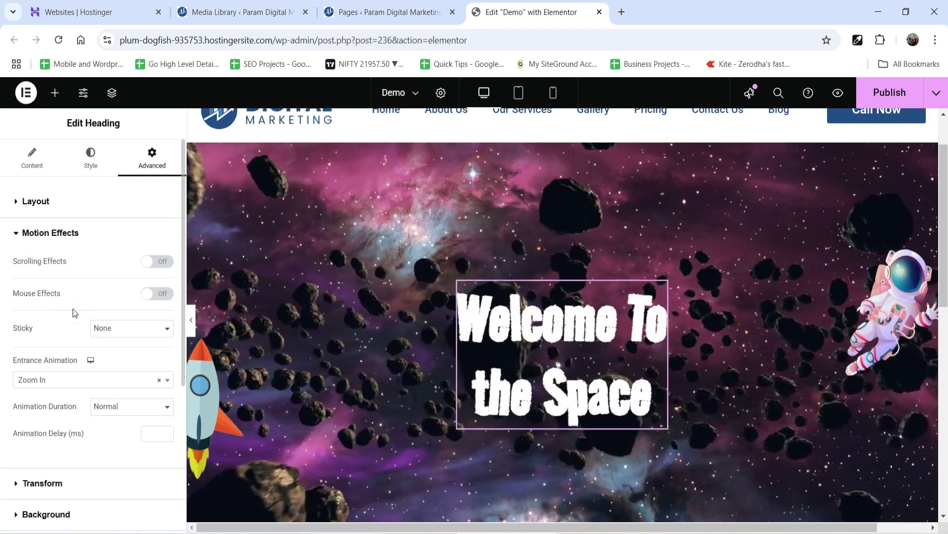
Turn on mouse effects for the "Welcome To the Space" heading and add Mouse Track in the Direct direction at speed 1
click(157, 293)
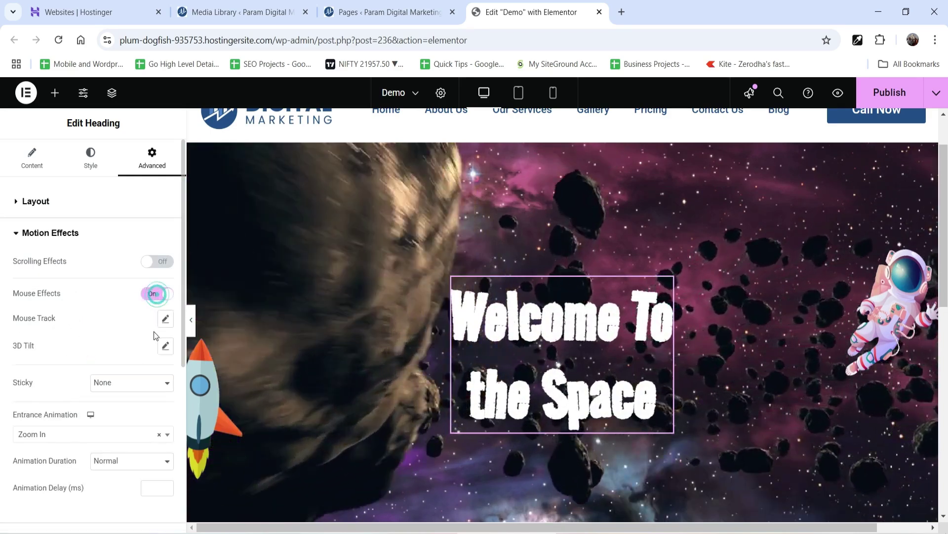
click(165, 320)
click(124, 352)
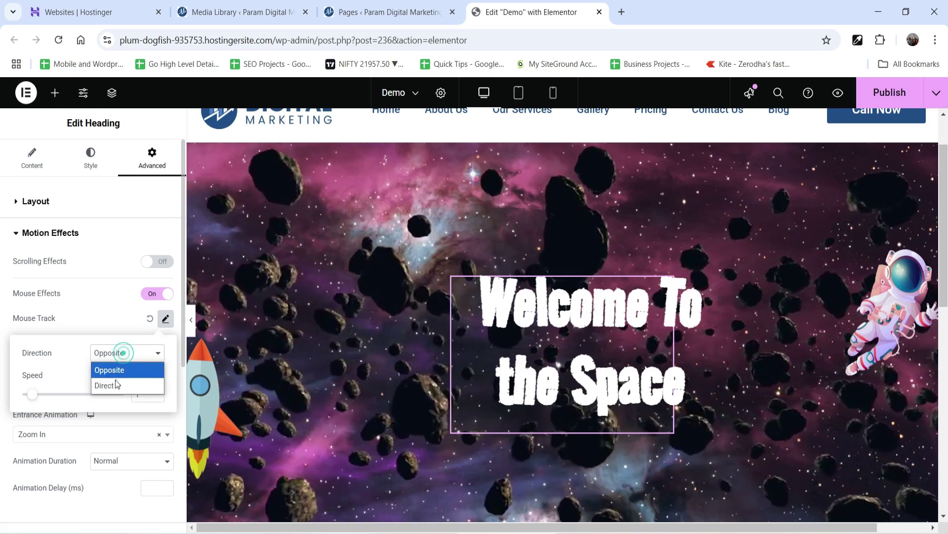
click(114, 385)
drag(33, 394, 52, 399)
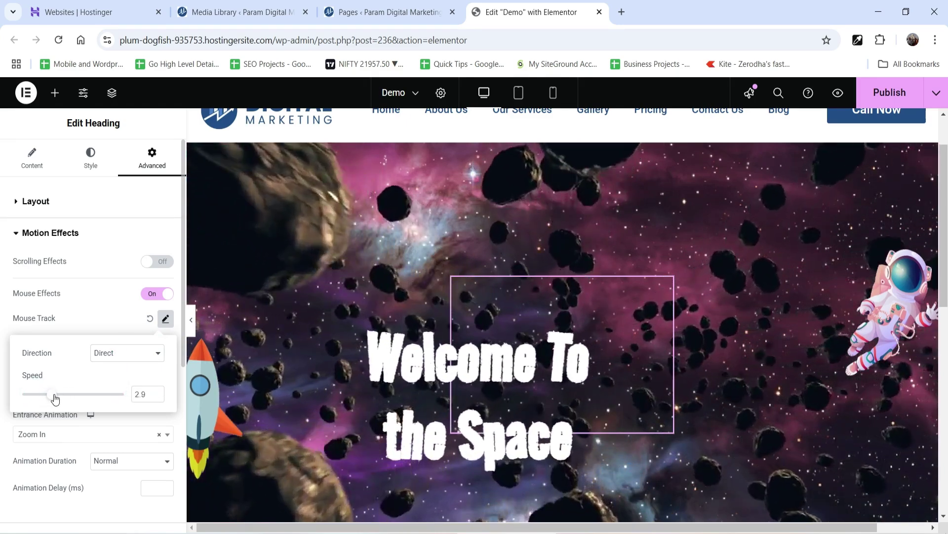
double_click(137, 394)
text(1)
click(96, 314)
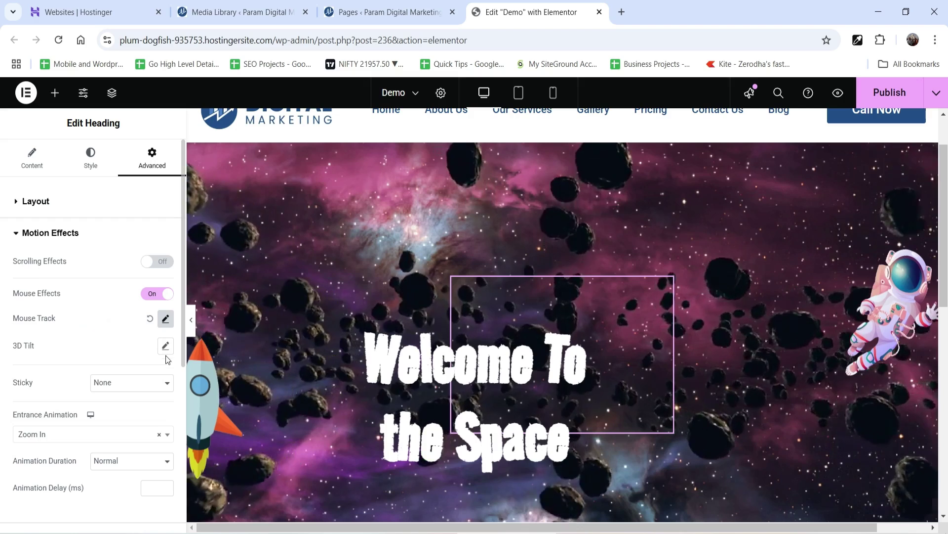
Add a 3D Tilt effect to the heading with the direction Direct and speed 6.8
click(165, 347)
mouse_move(82, 429)
mouse_down()
mouse_move(113, 430)
mouse_move(91, 428)
mouse_up()
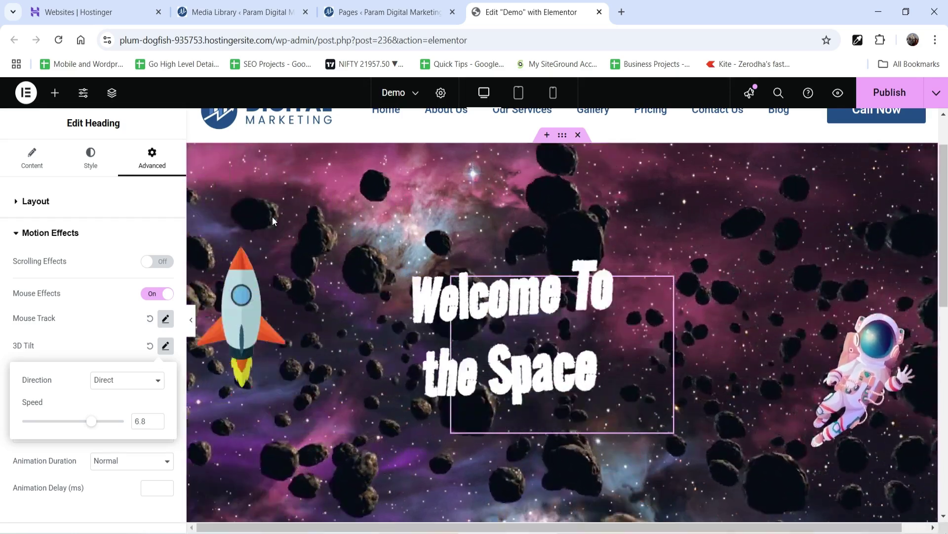
click(42, 282)
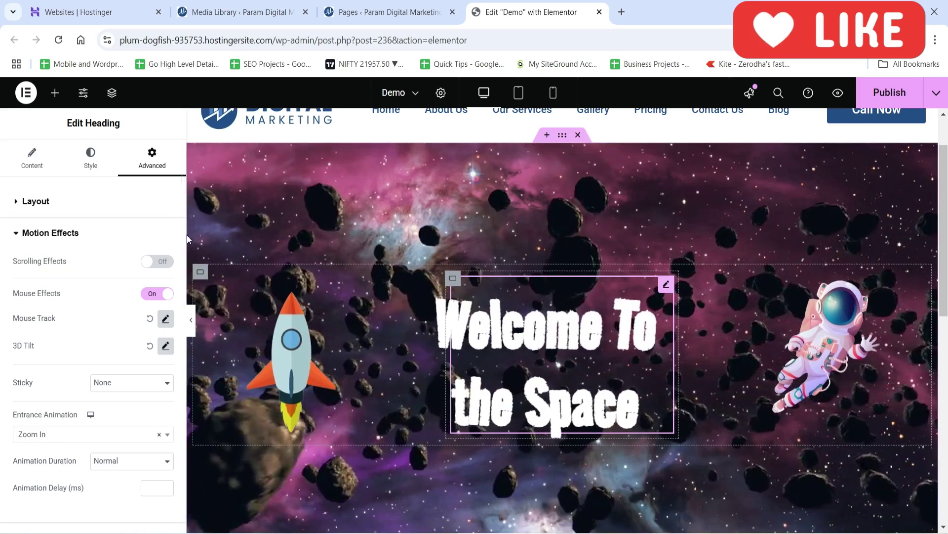
Turn on scrolling effects for the heading, add Vertical Scroll, and preview it by moving through the page
click(155, 262)
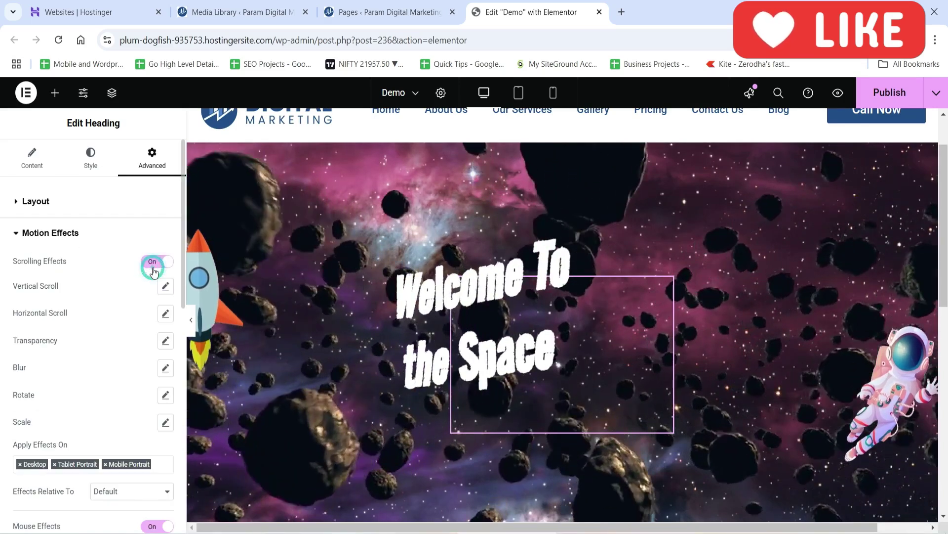
click(165, 286)
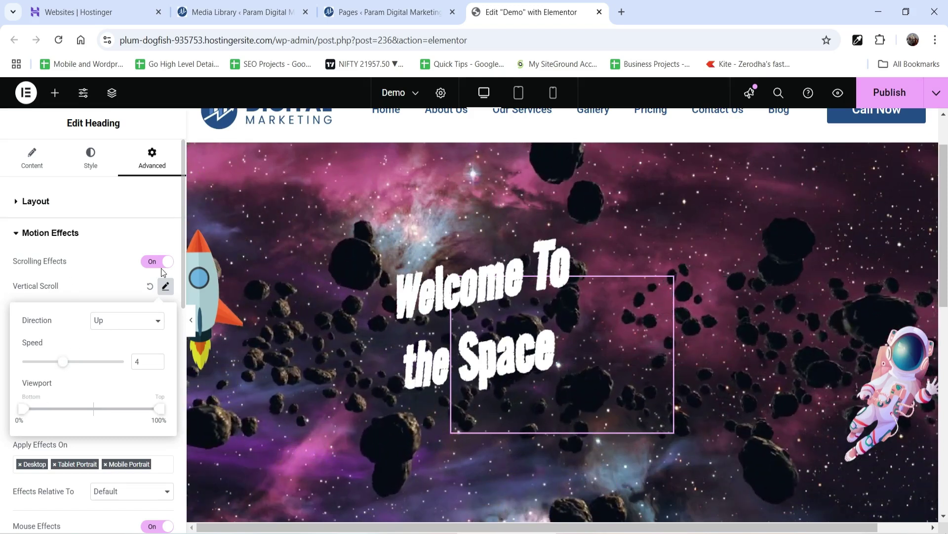
scroll(527, 296, down, 5)
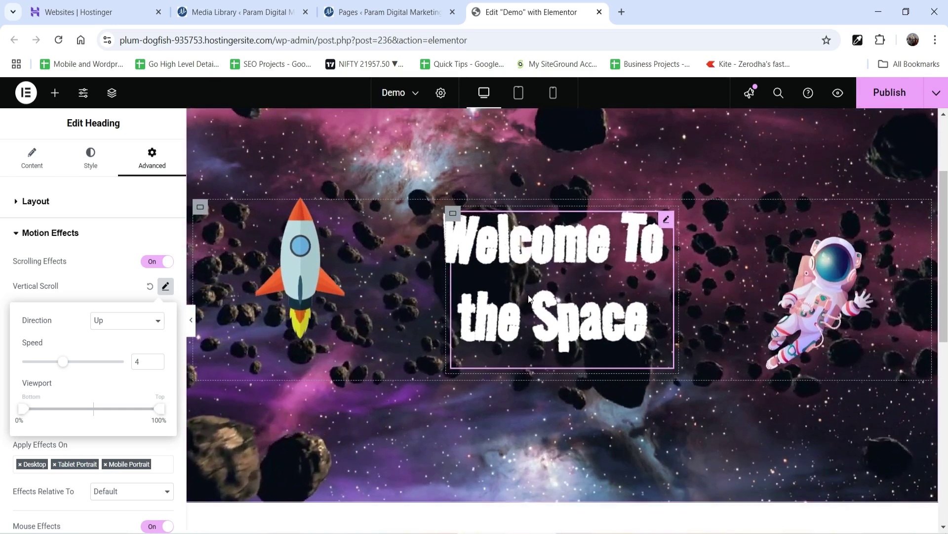
scroll(527, 296, up, 4)
scroll(526, 296, up, 3)
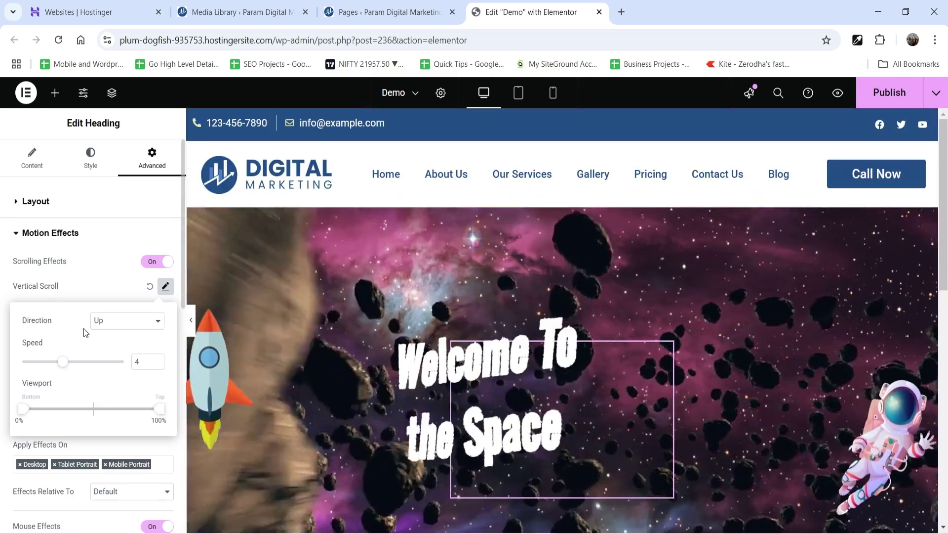
Change the heading's Vertical Scroll direction to Down and check the movement on the page
click(111, 321)
scroll(642, 280, down, 6)
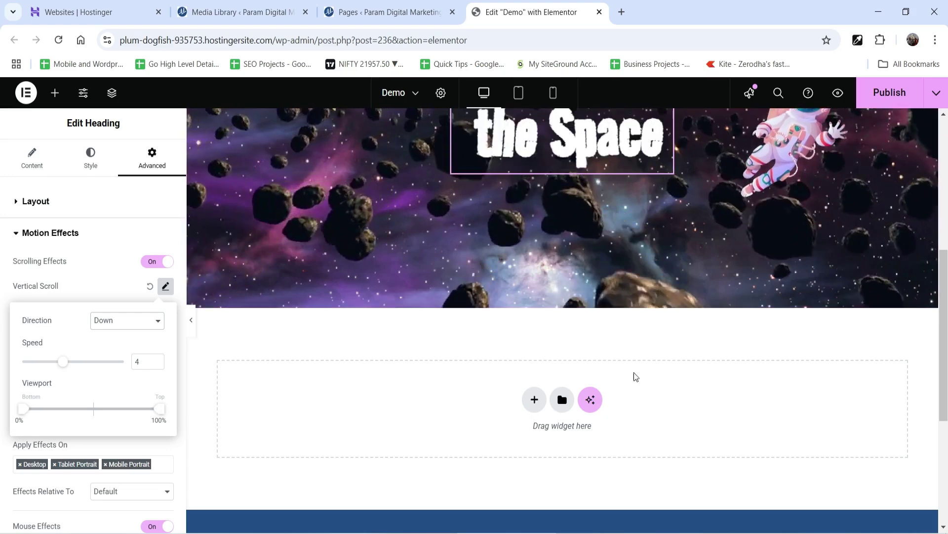
scroll(908, 307, up, 5)
scroll(864, 286, down, 5)
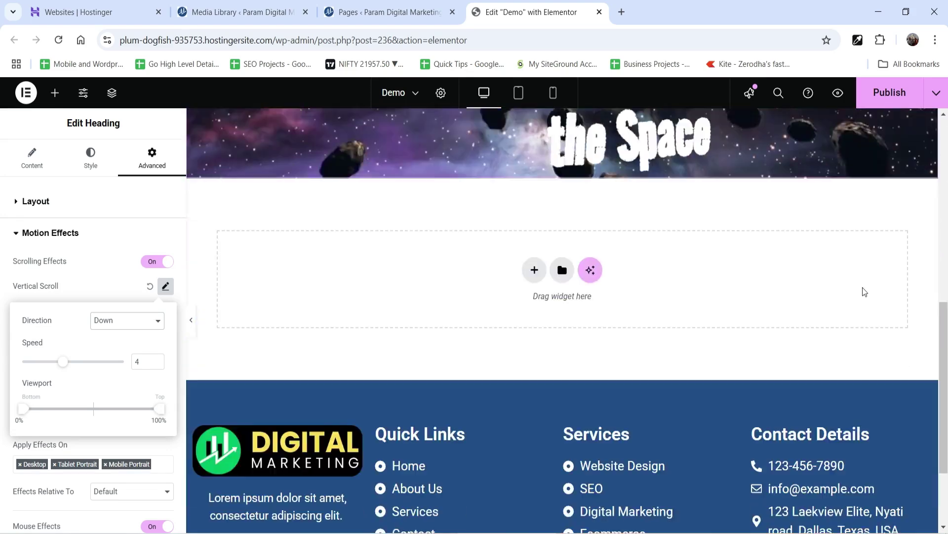
scroll(863, 286, up, 3)
scroll(103, 357, down, 2)
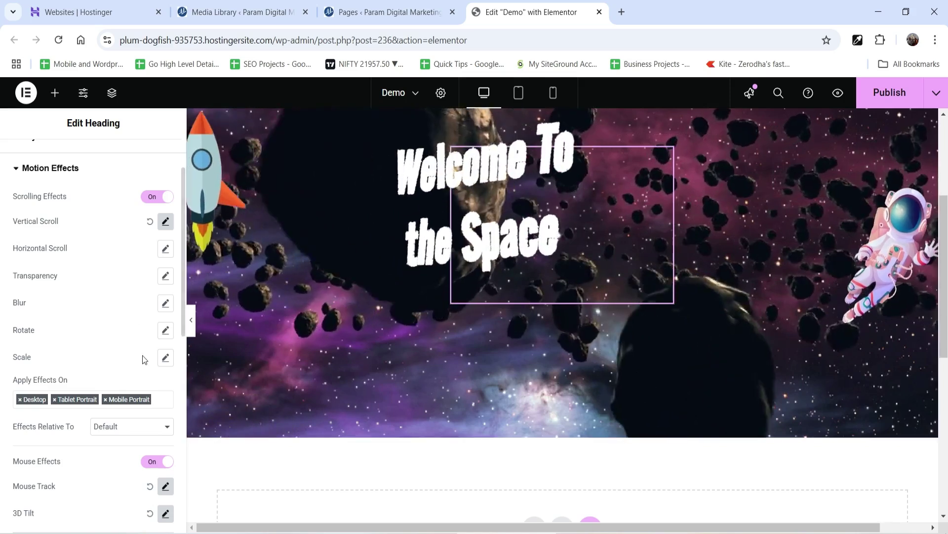
Add a Scale scrolling effect to the heading with the direction Scale Up and preview it on the page
click(166, 357)
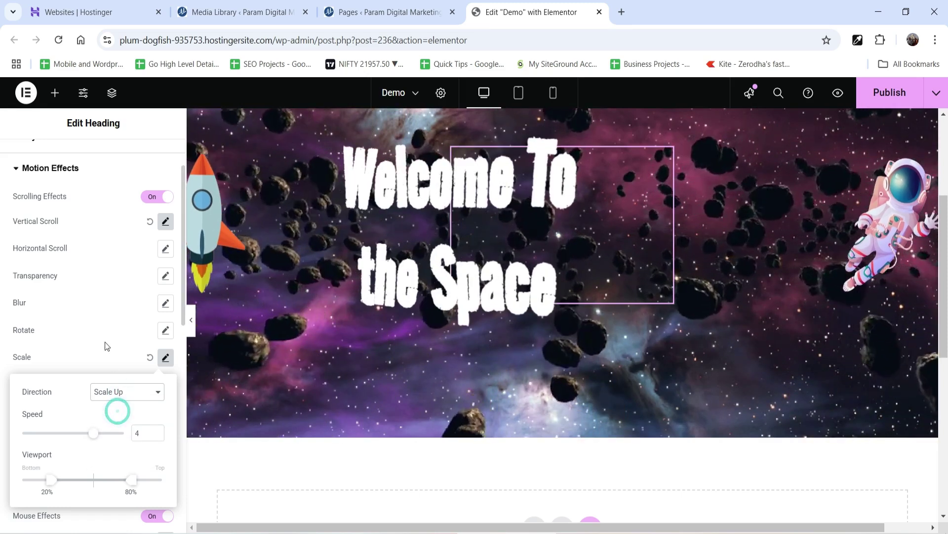
click(109, 349)
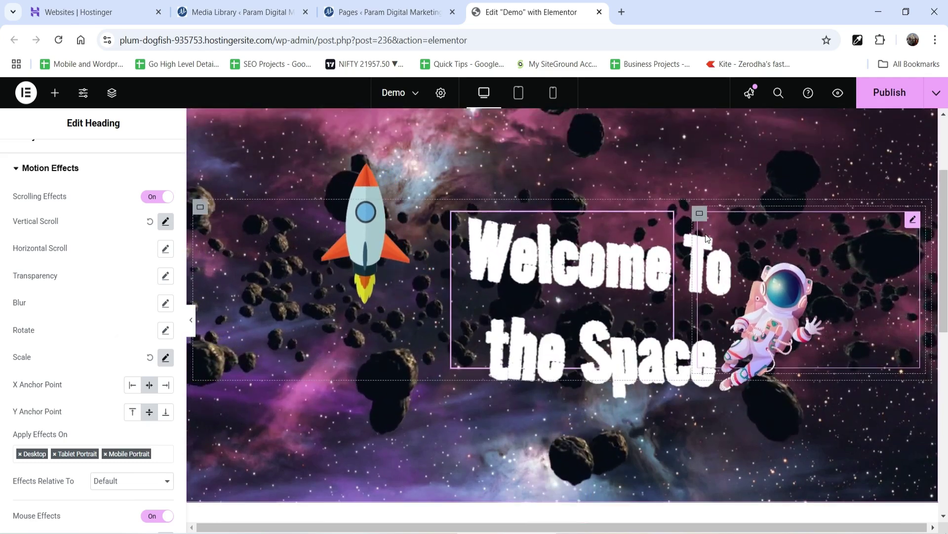
scroll(692, 231, up, 3)
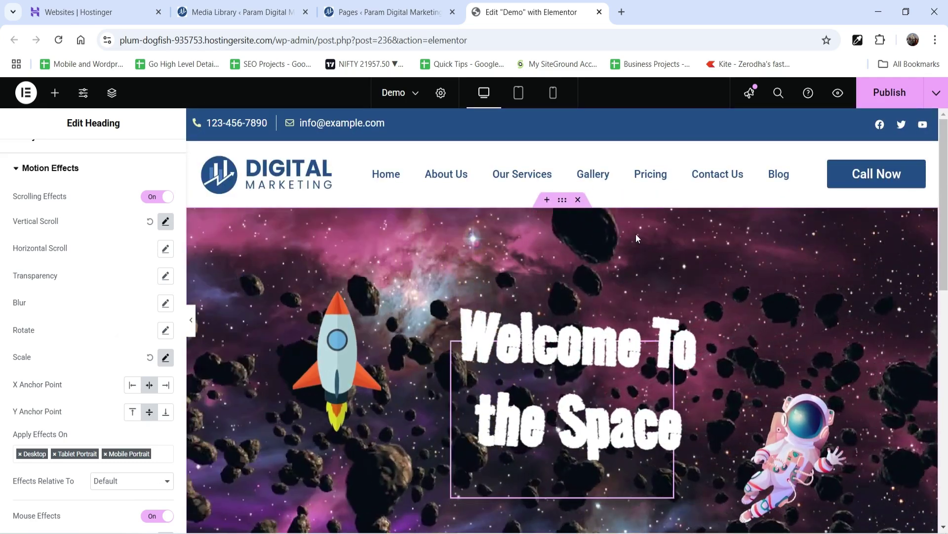
scroll(636, 237, down, 5)
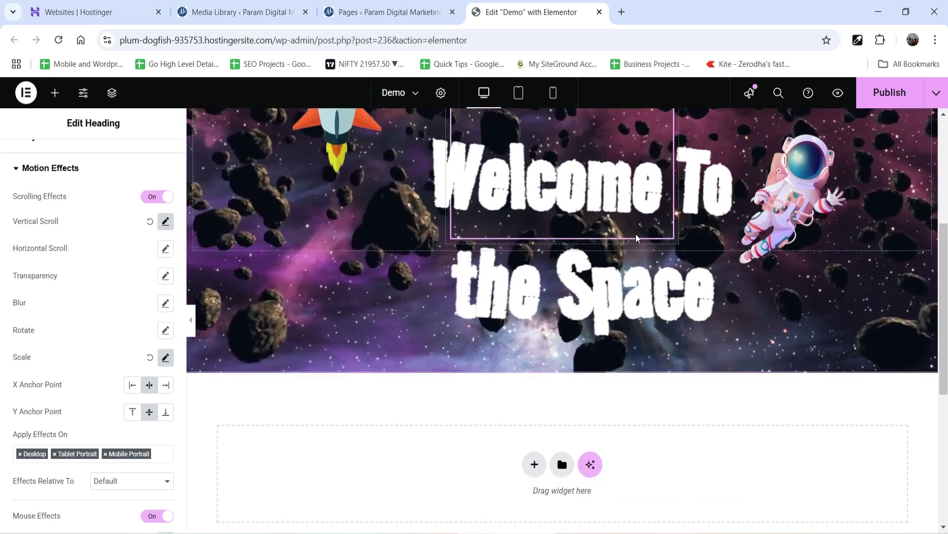
scroll(636, 238, down, 1)
scroll(636, 238, up, 1)
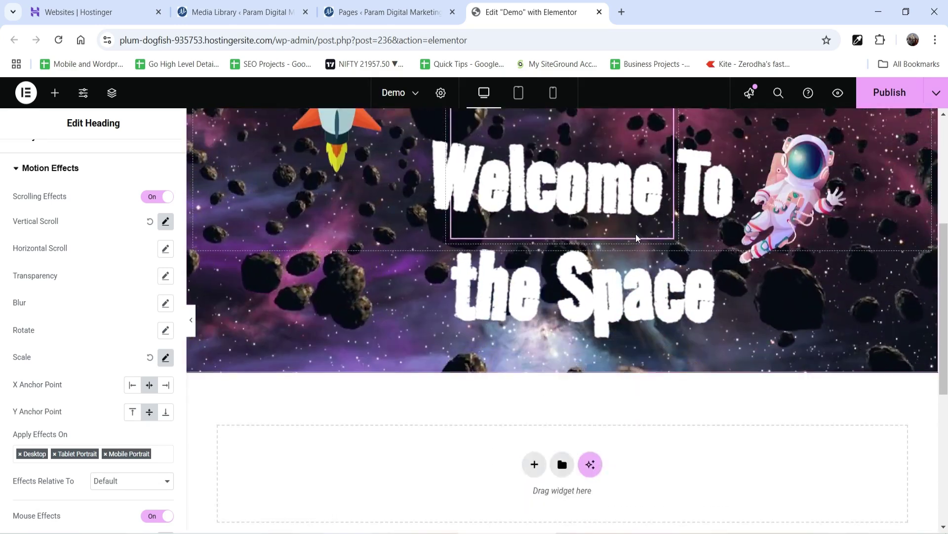
scroll(636, 237, up, 3)
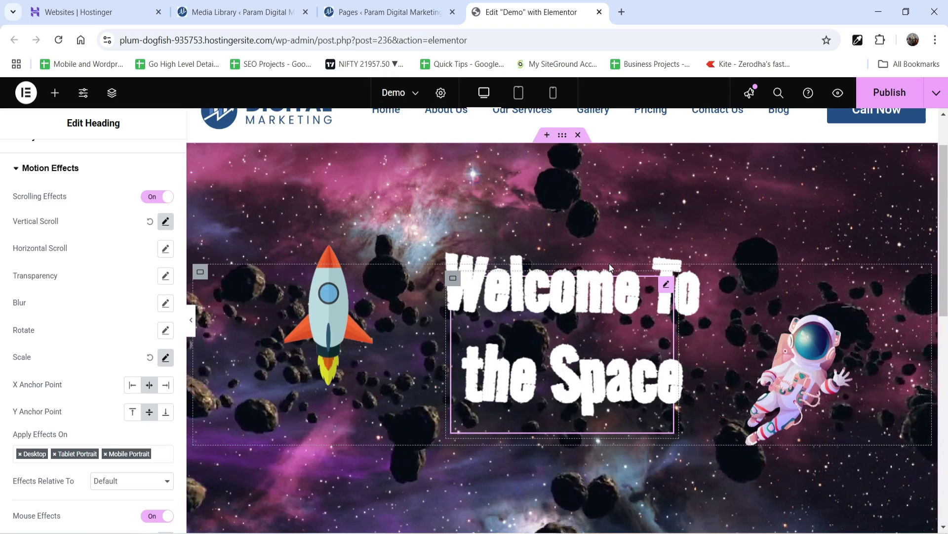
Save the Demo page and open its live version to check the animated hero section
key(ctrl+s)
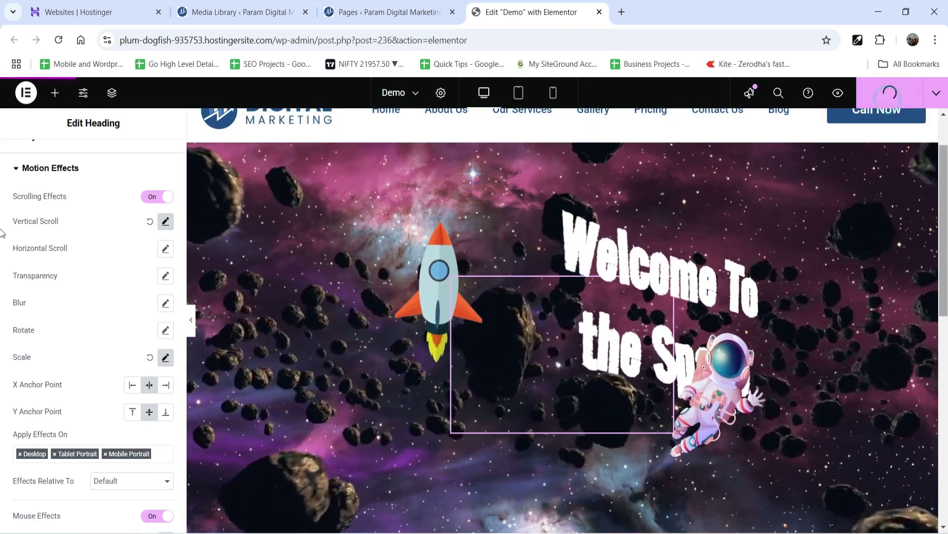
click(936, 92)
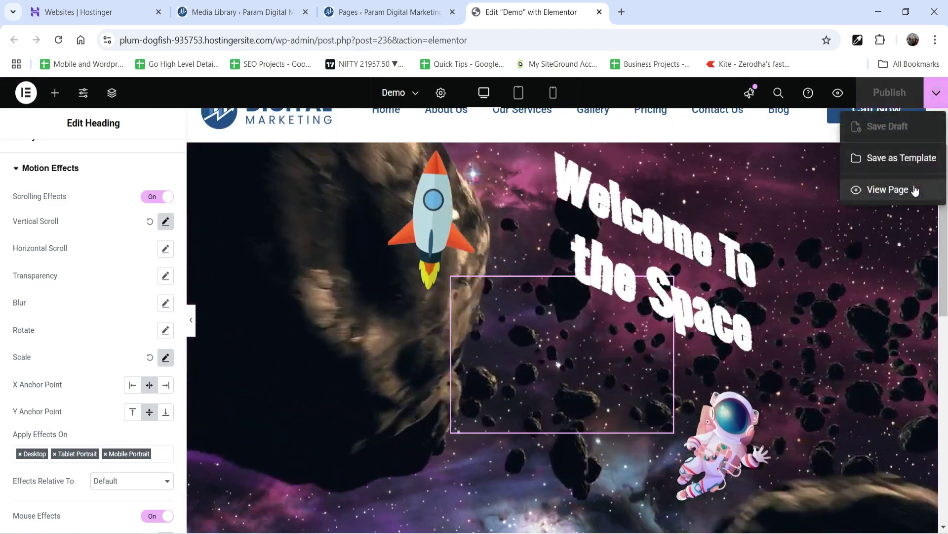
click(888, 189)
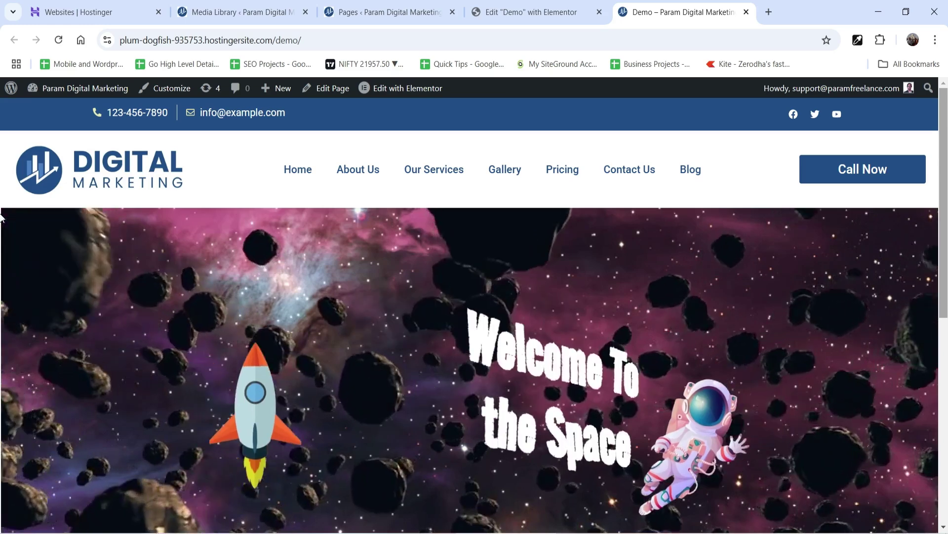
drag(945, 213, 945, 230)
scroll(944, 254, down, 1)
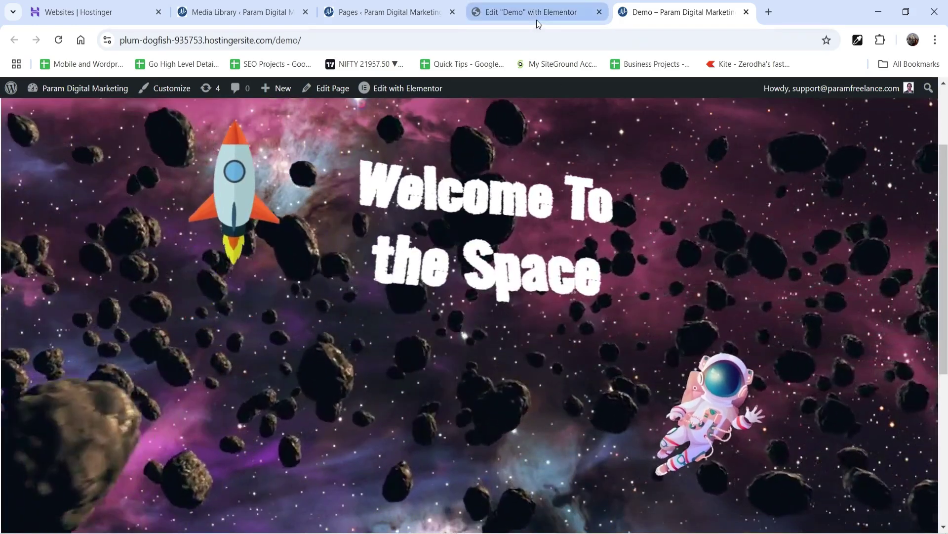
Return to the Elementor editor and add a single-column flexbox container below the space section
click(536, 20)
scroll(829, 303, down, 4)
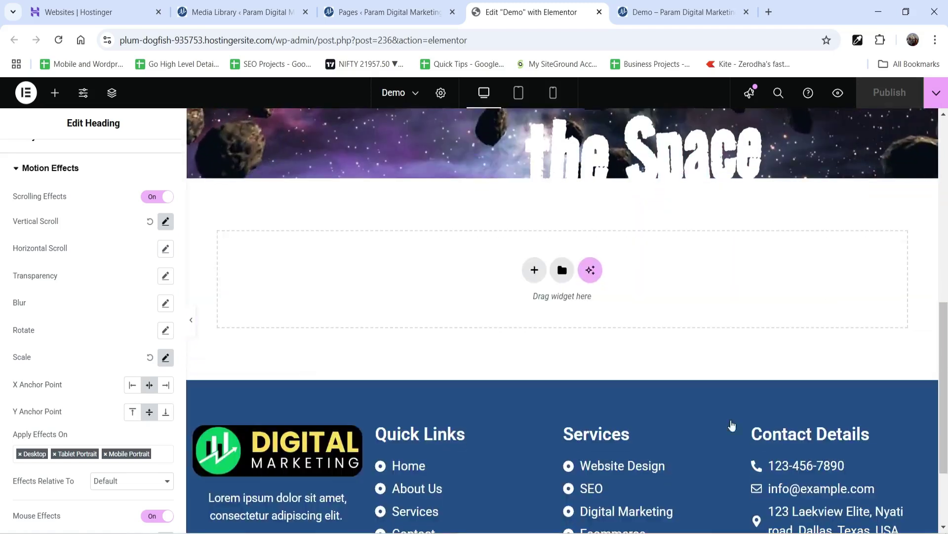
click(534, 270)
click(514, 321)
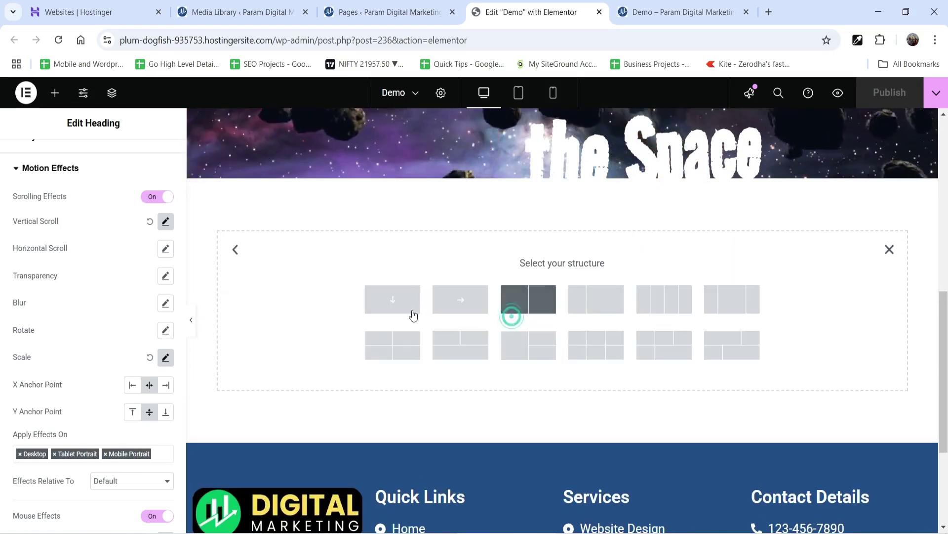
click(393, 299)
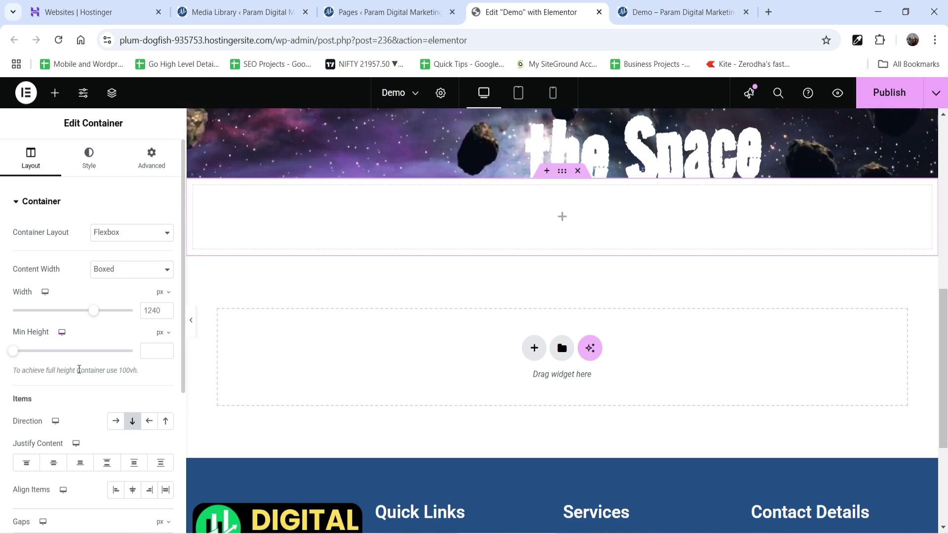
Set the new container's minimum height to 100 vh
click(160, 332)
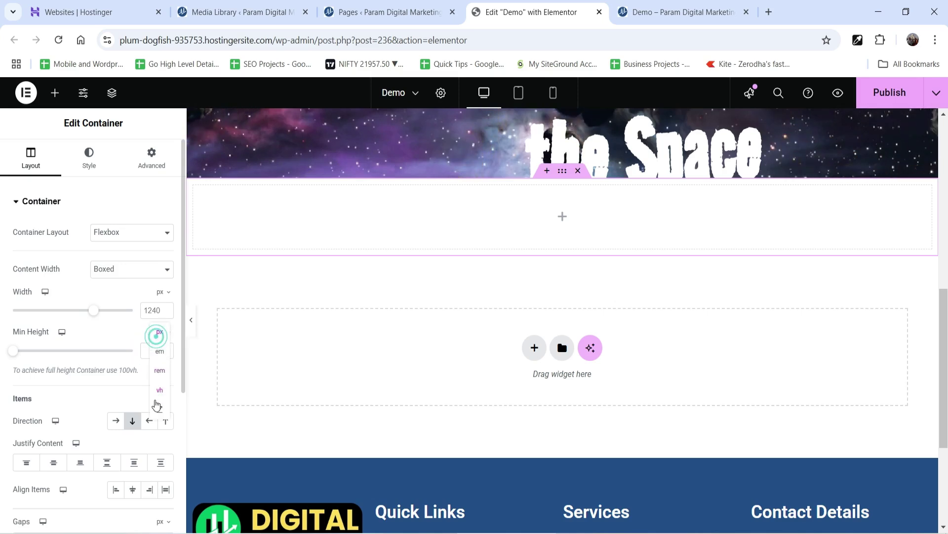
click(154, 388)
click(151, 352)
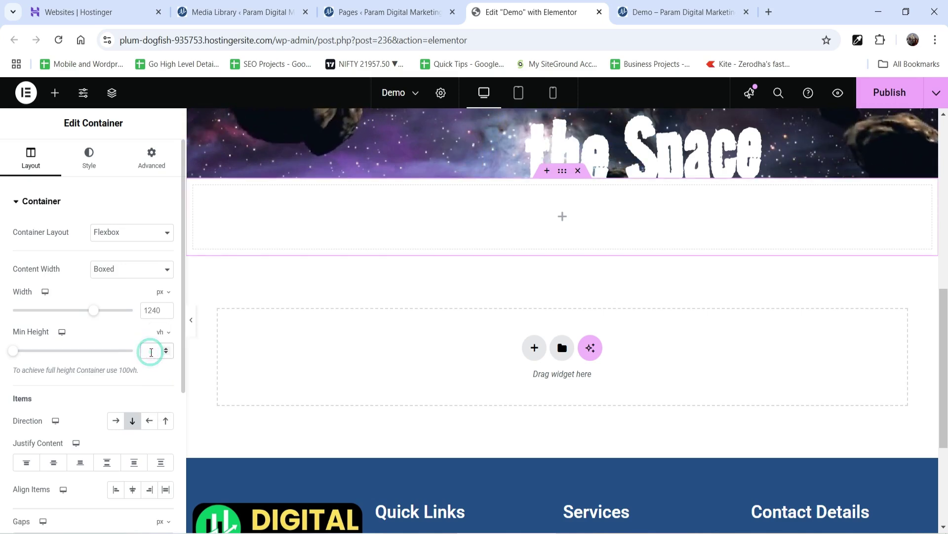
text(100)
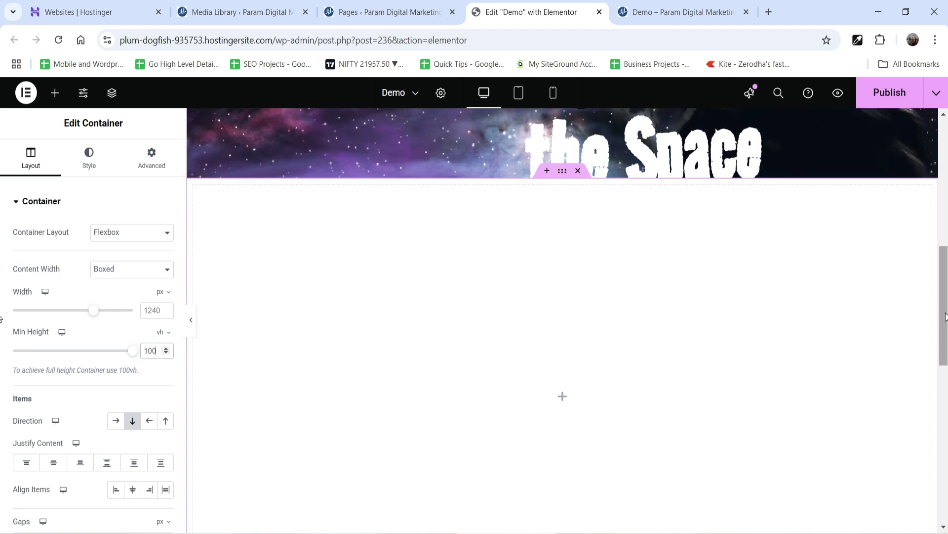
scroll(937, 381, down, 2)
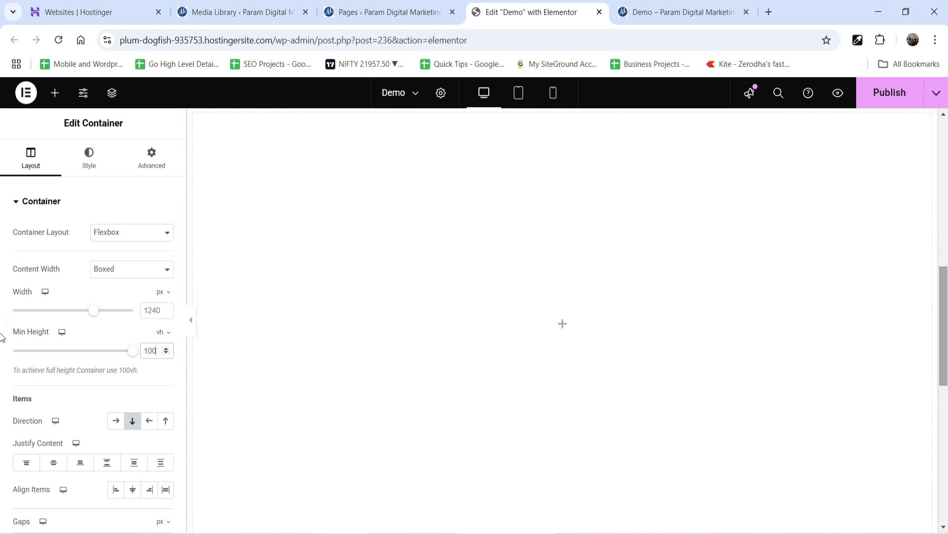
Give the new container a Classic background using the sunset-in-desert.png image from the media library
click(91, 165)
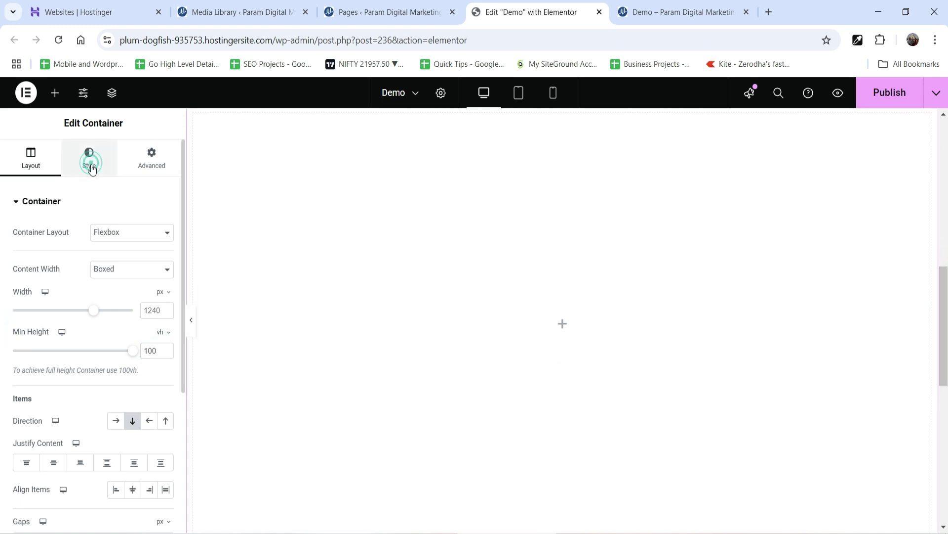
click(117, 260)
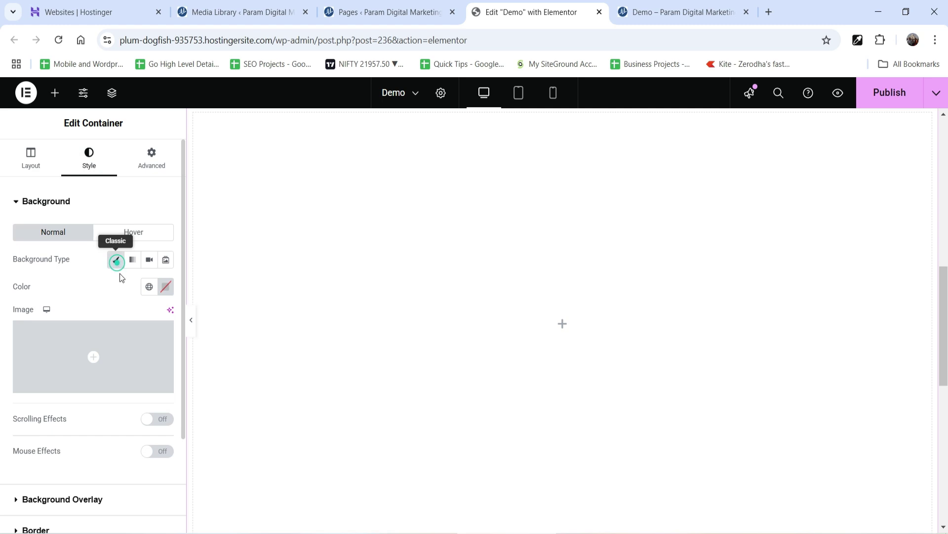
click(72, 346)
click(295, 237)
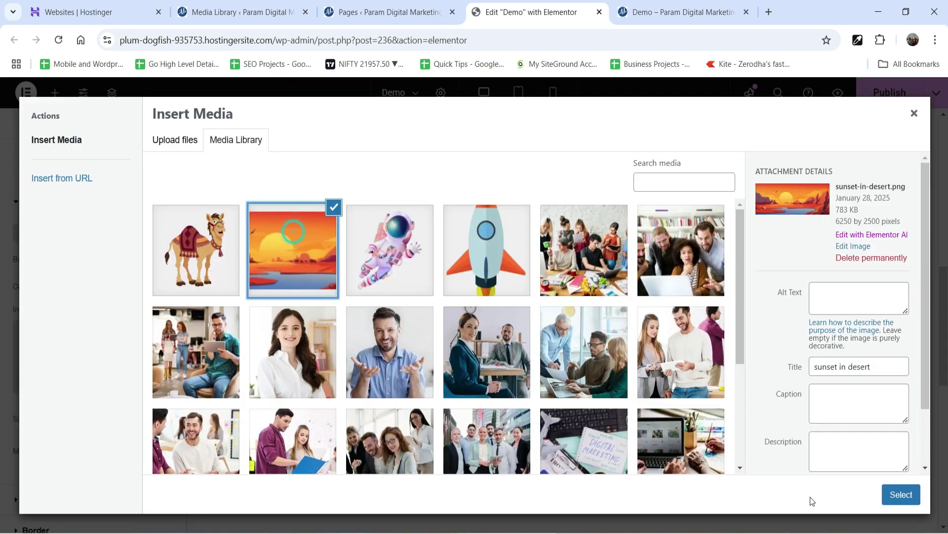
click(901, 494)
scroll(50, 368, down, 1)
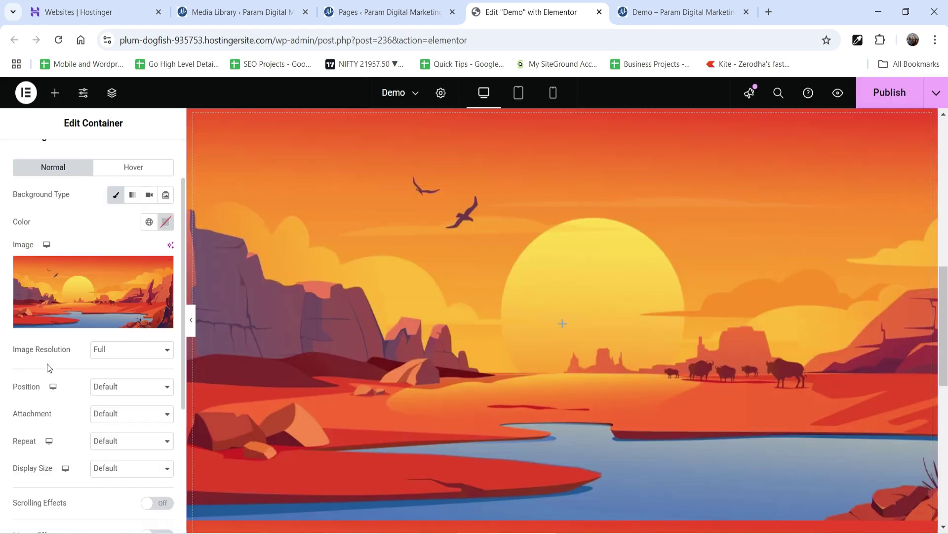
scroll(44, 342, down, 1)
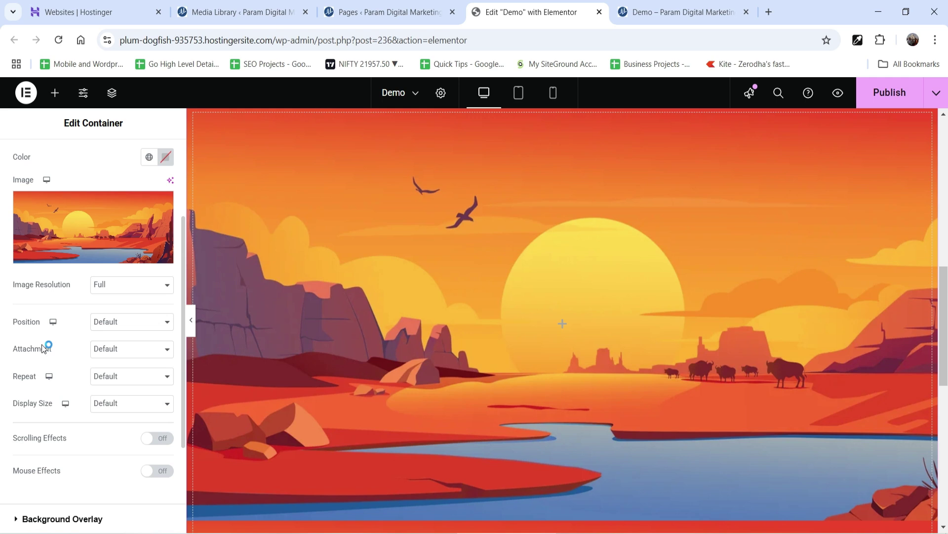
Set the desert background image to Center Center position, Scroll attachment, No-repeat and Cover display size
click(119, 327)
click(122, 355)
click(117, 351)
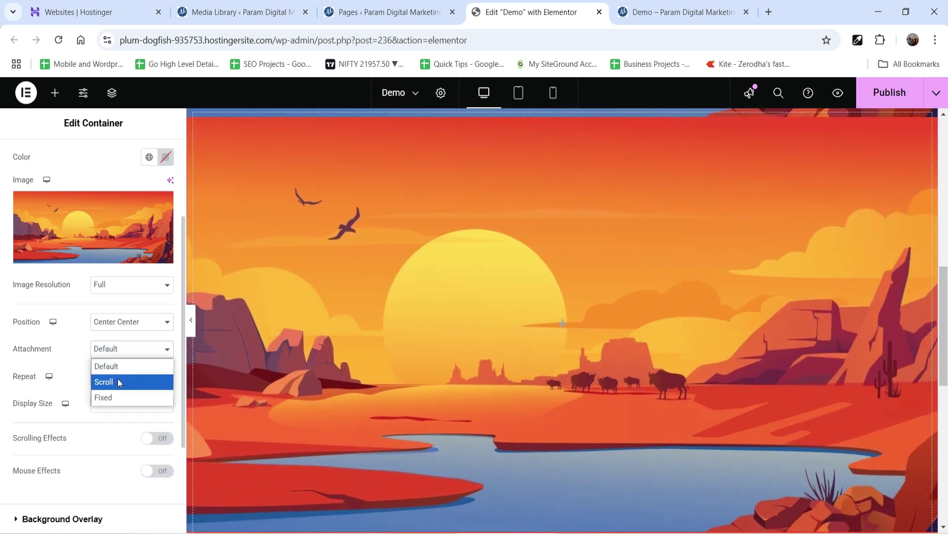
click(118, 381)
click(122, 379)
click(123, 410)
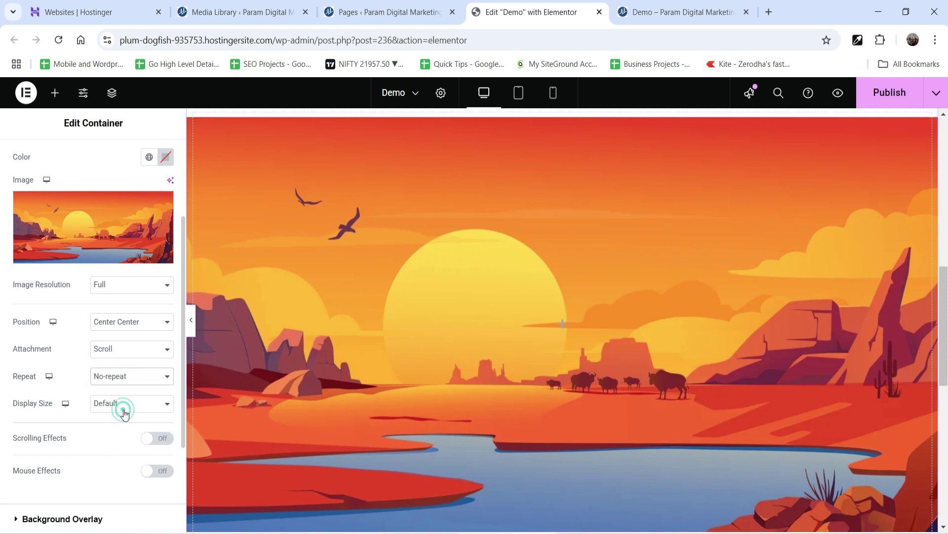
click(124, 452)
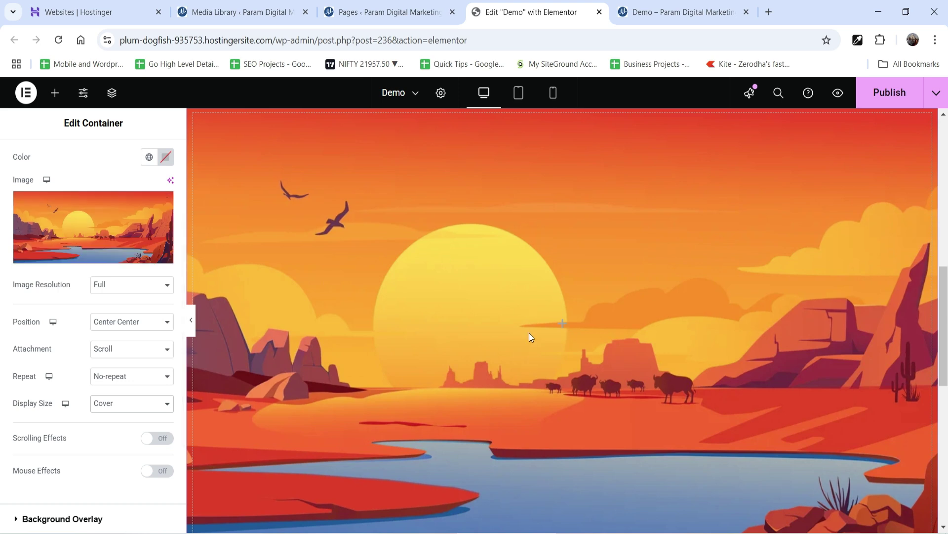
Add an Image widget with the camel picture to the desert container and set its width to 30%
click(55, 93)
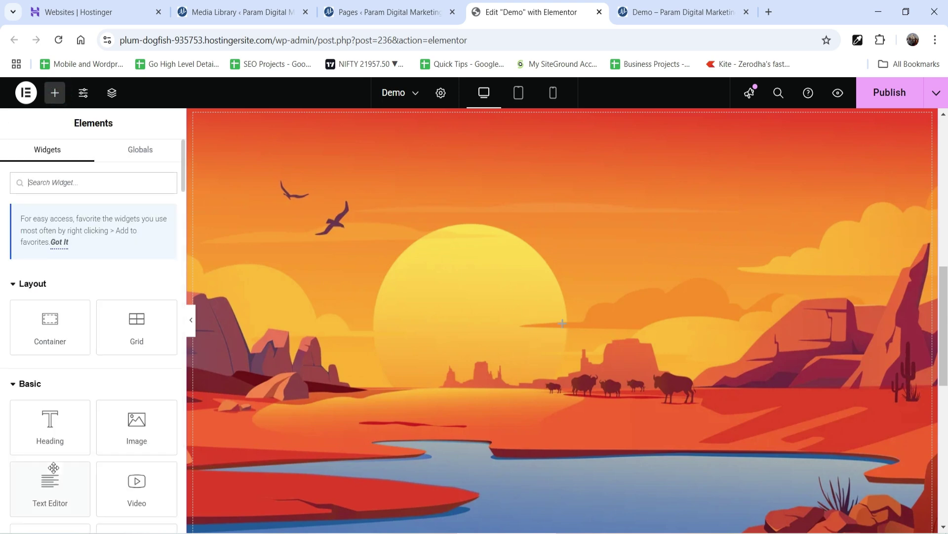
drag(134, 429, 496, 394)
click(71, 264)
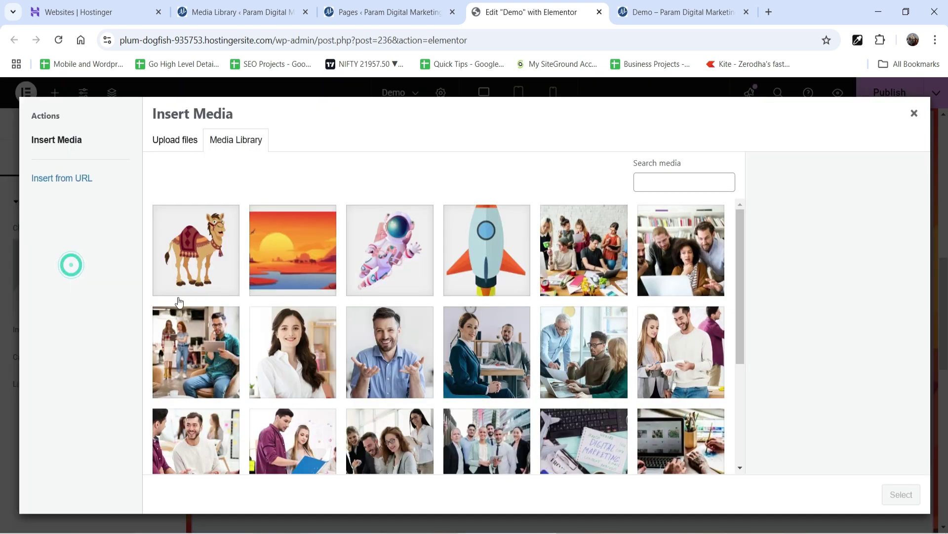
click(180, 256)
click(902, 496)
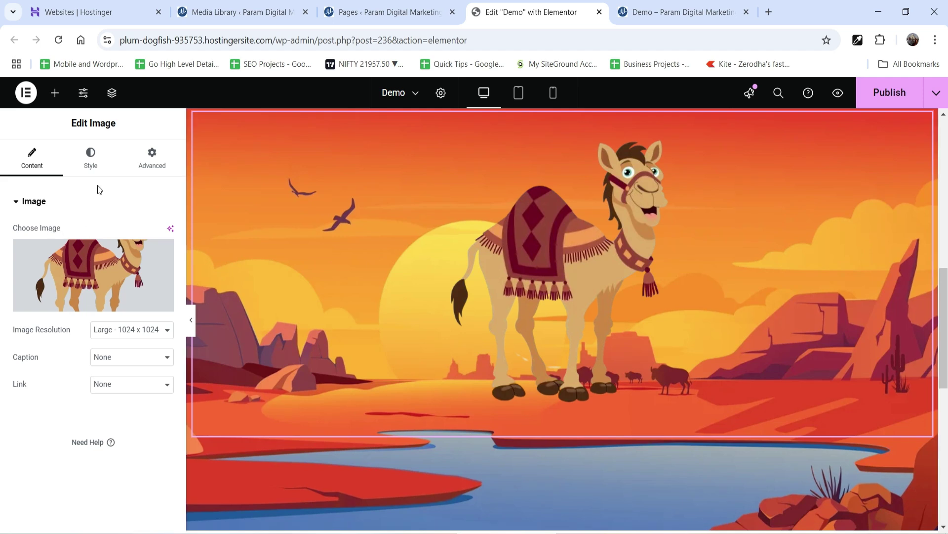
click(92, 165)
drag(17, 277, 53, 284)
Set the desert container's Justify Content to End and its Align Items to Start
scroll(553, 187, up, 1)
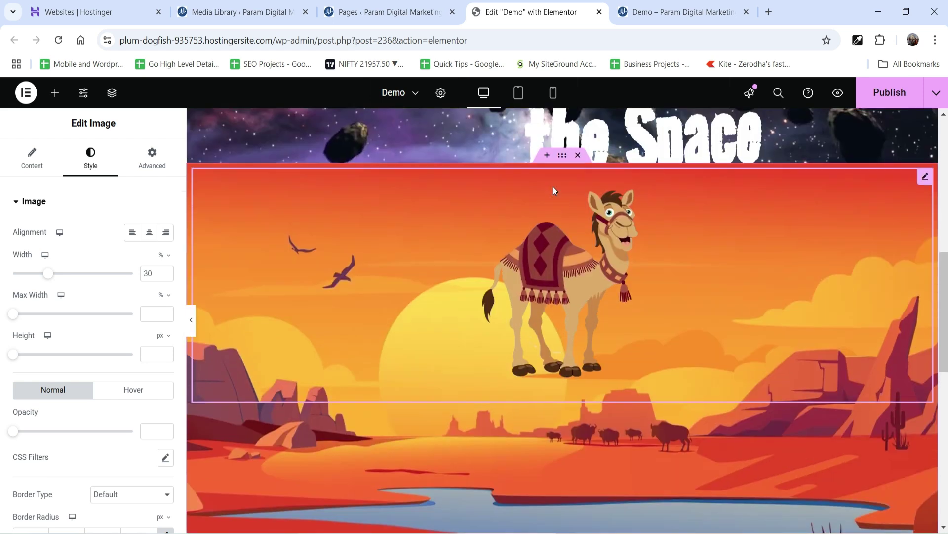
click(563, 165)
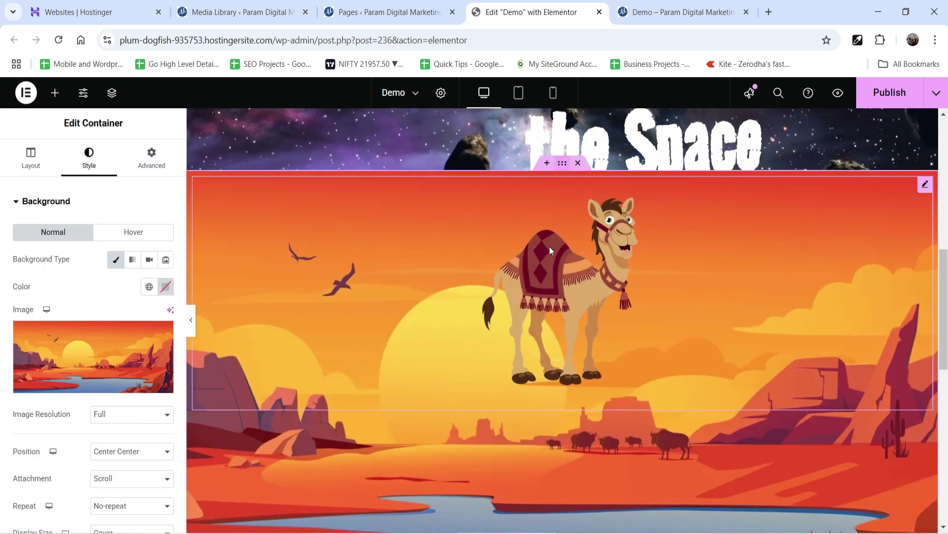
scroll(553, 475, down, 1)
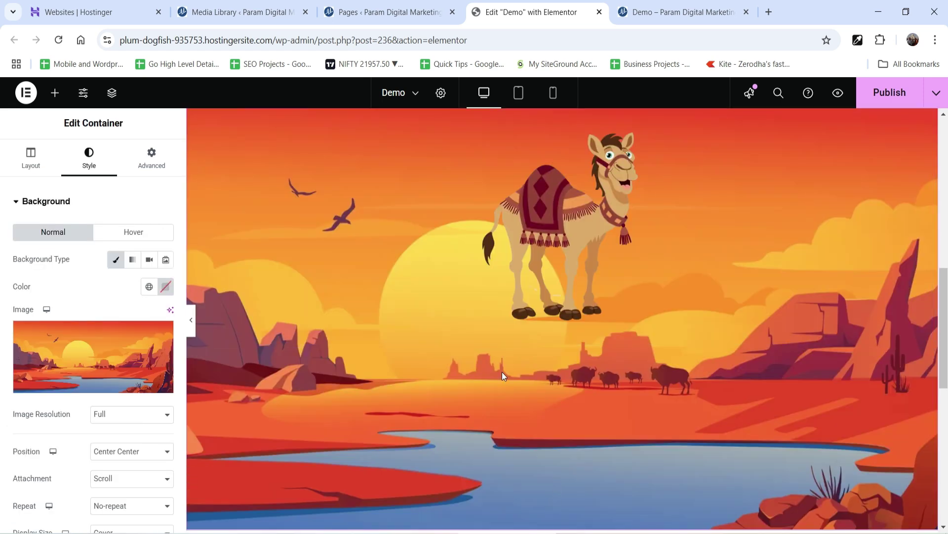
click(30, 154)
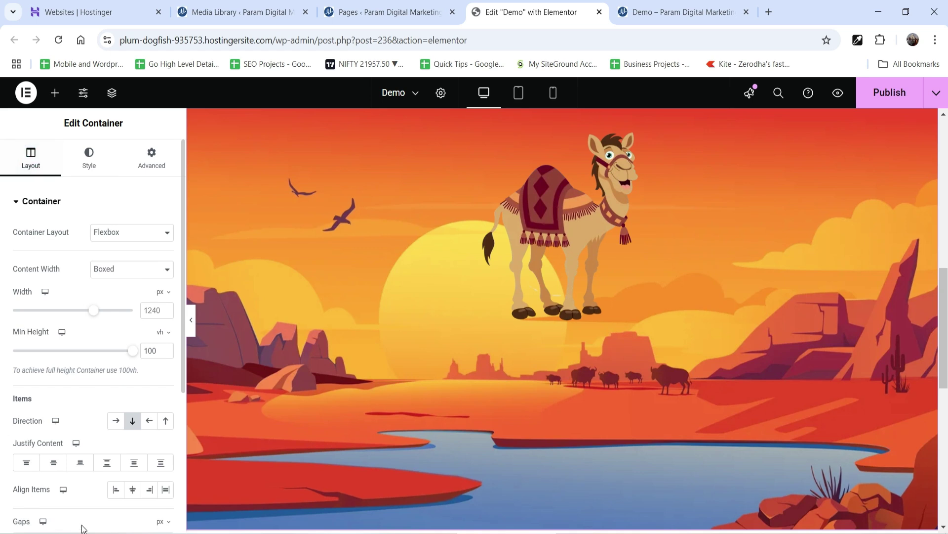
click(78, 464)
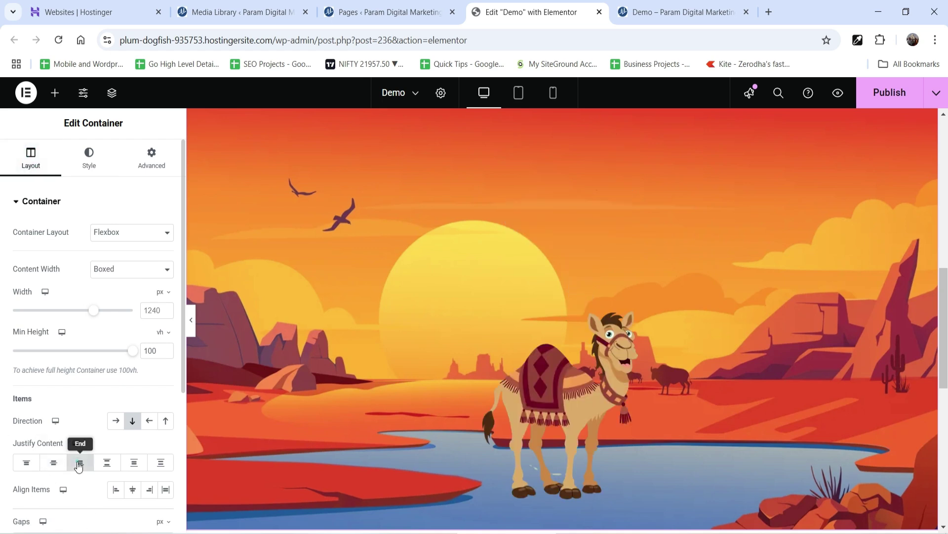
scroll(99, 372, down, 1)
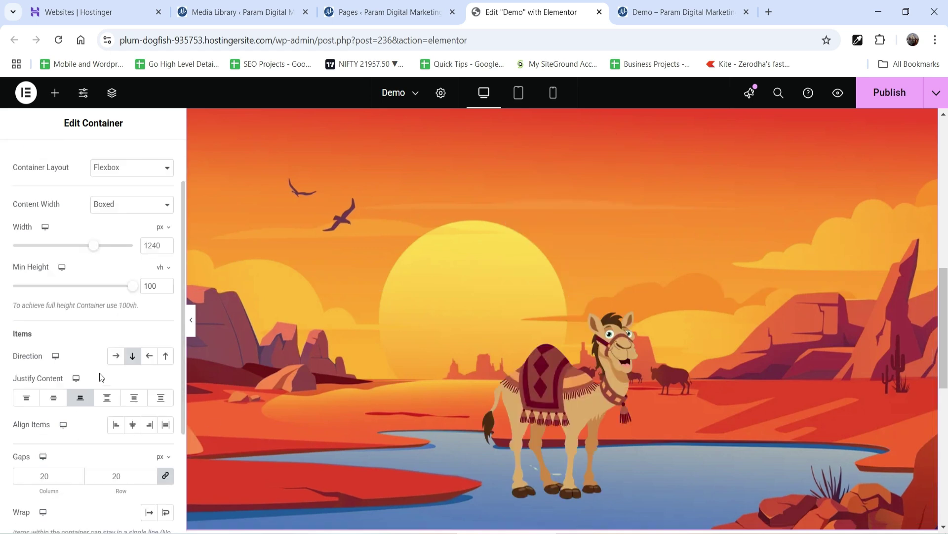
click(118, 426)
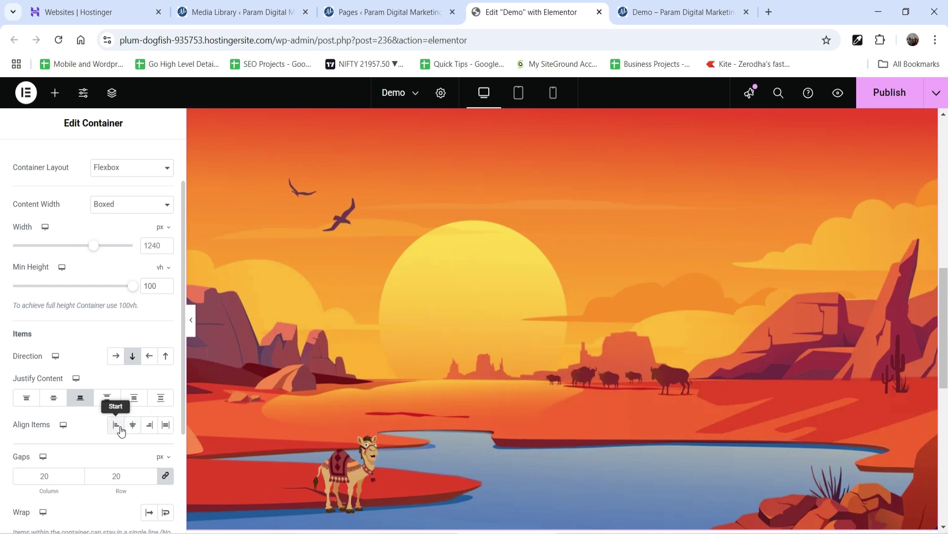
Switch the camel image's width unit to pixels and set the width to 387 px
click(351, 481)
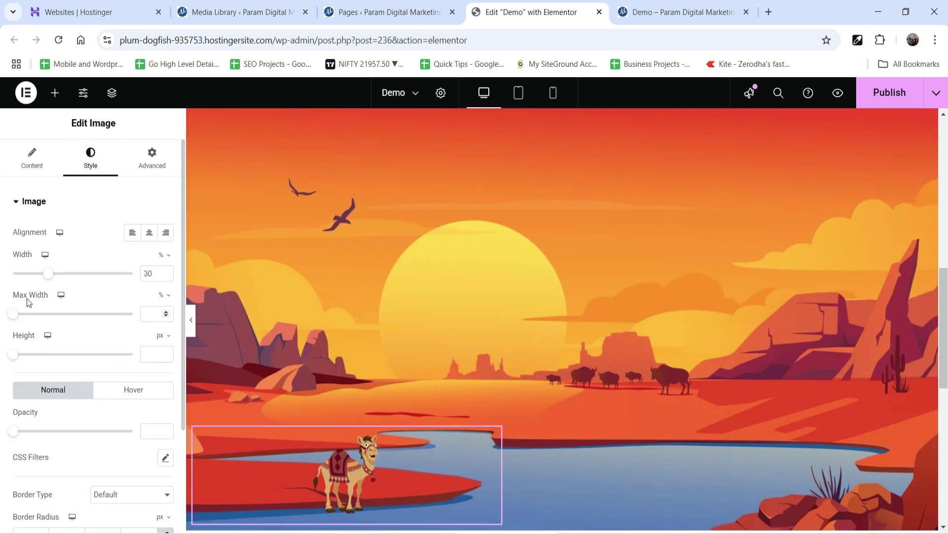
drag(45, 279, 72, 278)
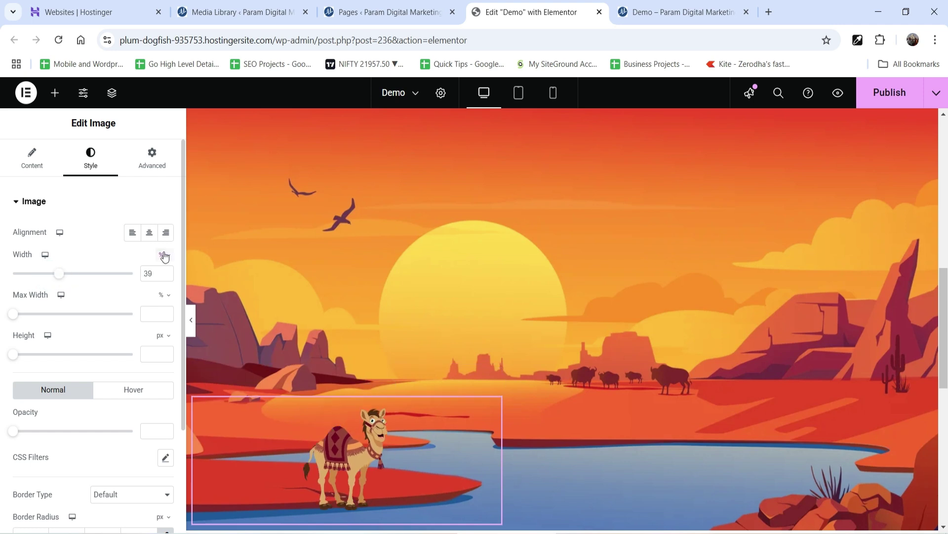
click(163, 256)
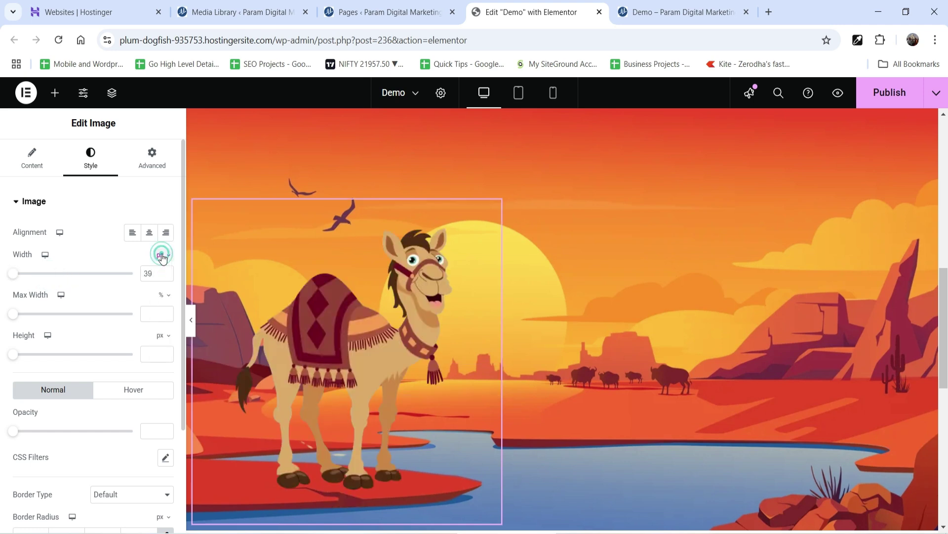
drag(14, 278, 60, 278)
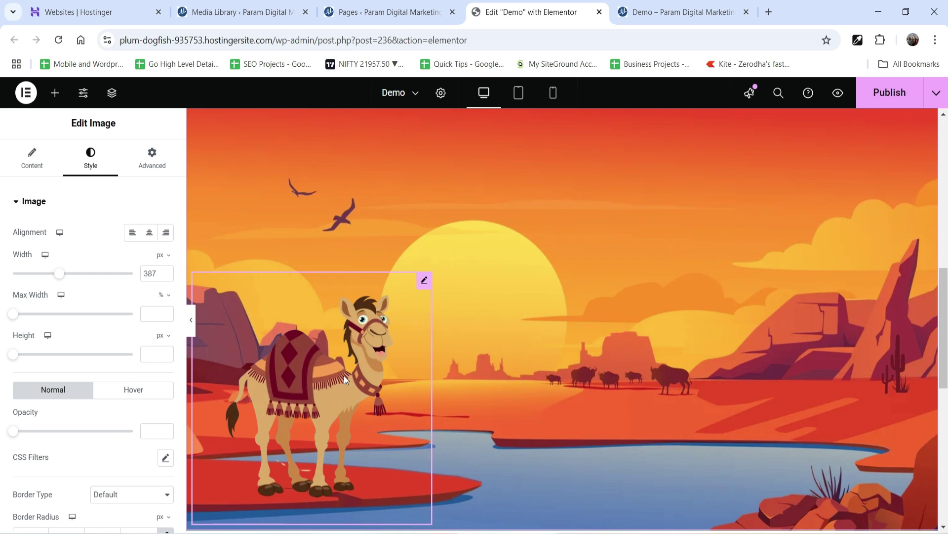
Review the Justify Content and Align Items settings in the desert container's layout
scroll(494, 195, up, 3)
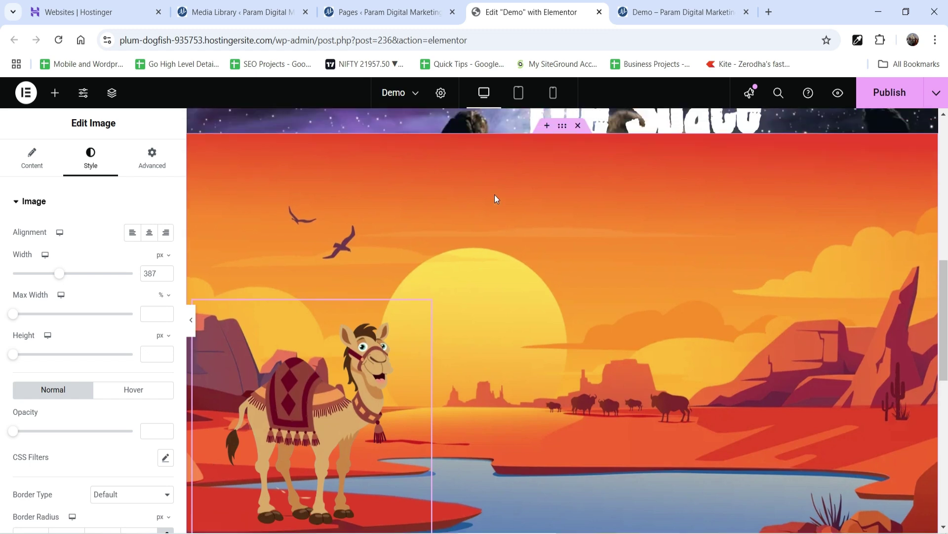
click(561, 240)
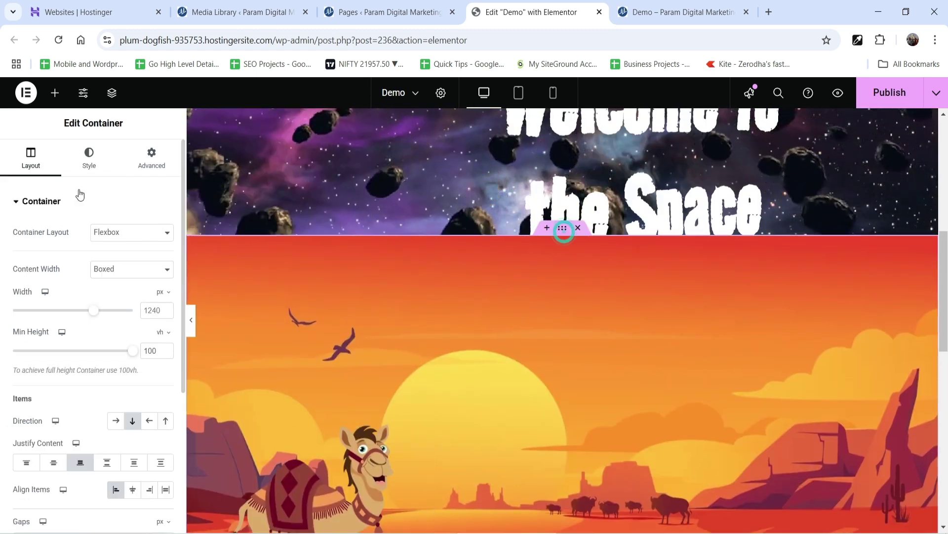
click(37, 165)
scroll(91, 364, down, 3)
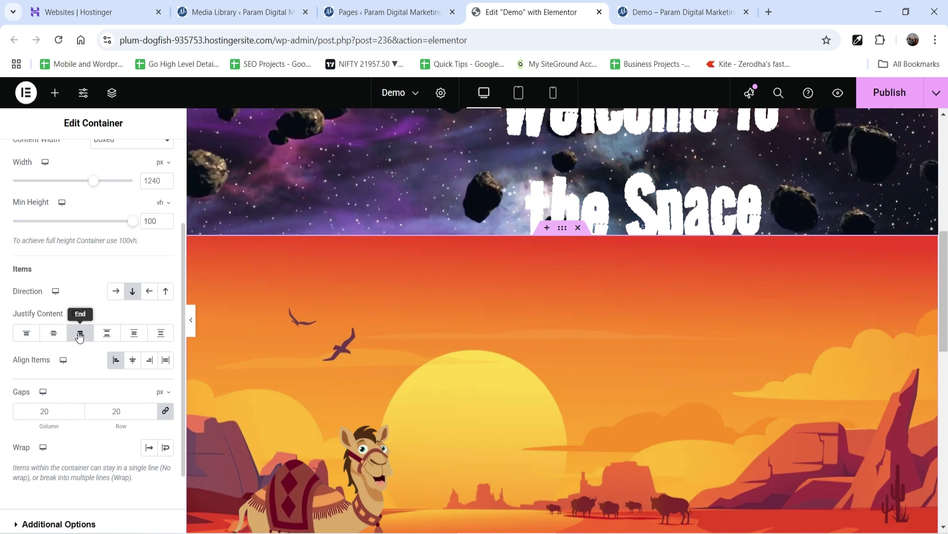
scroll(470, 331, down, 3)
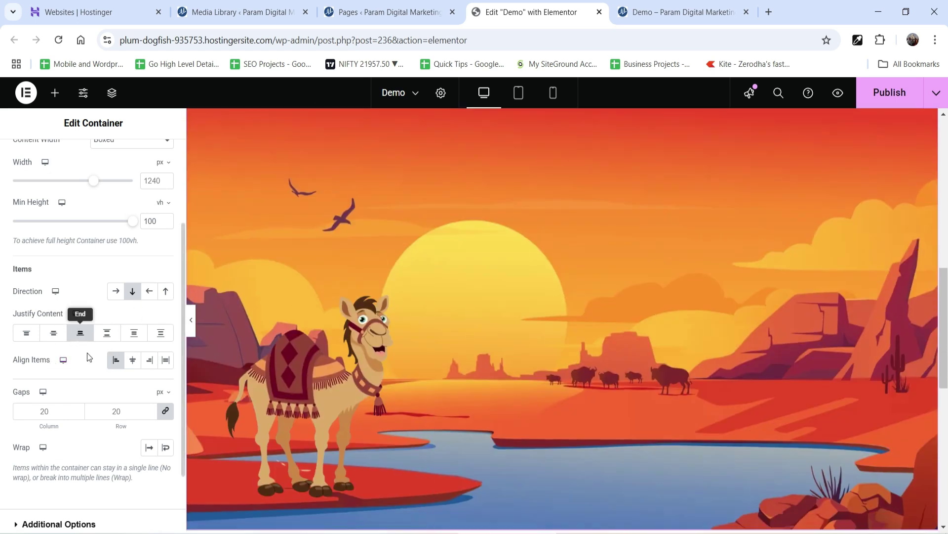
click(119, 361)
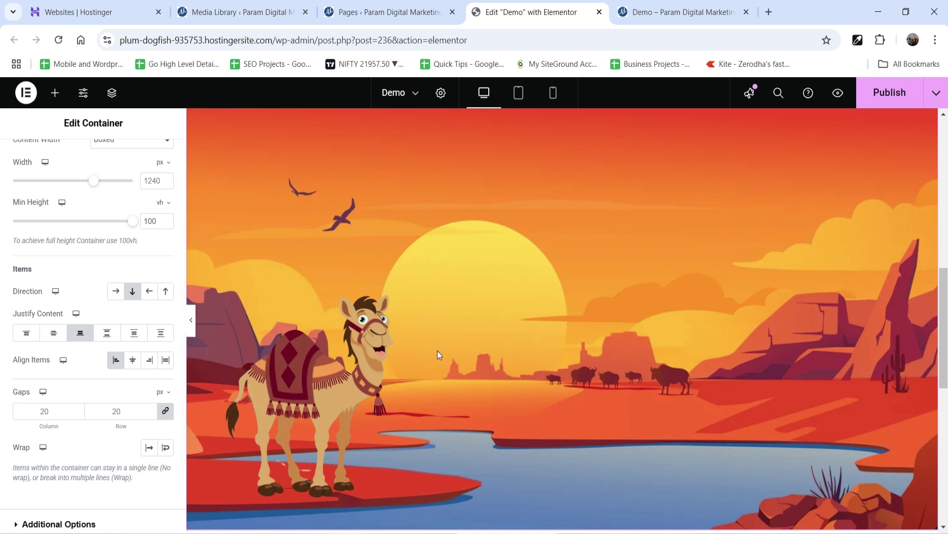
scroll(71, 163, up, 3)
Add a Heading widget above the camel with the title "Welcome To My Website"
click(55, 93)
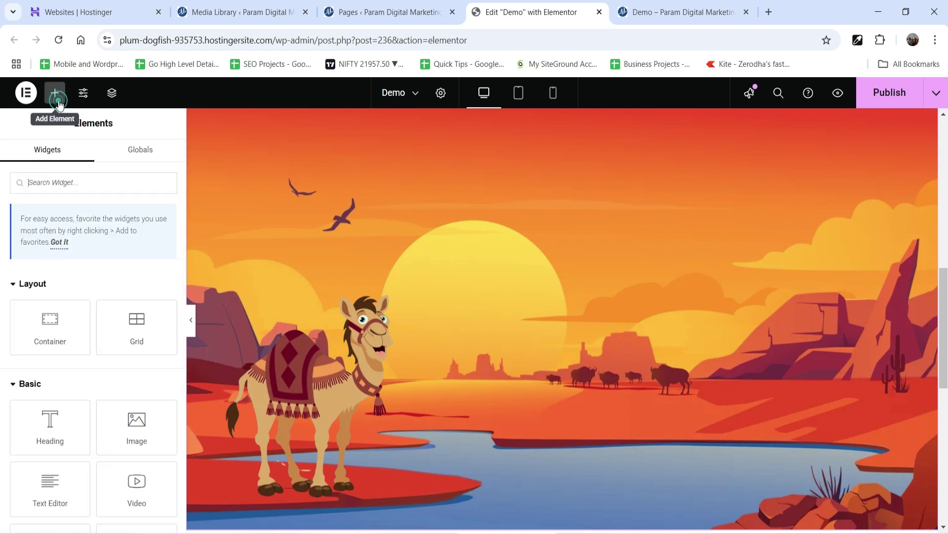
drag(50, 424, 302, 302)
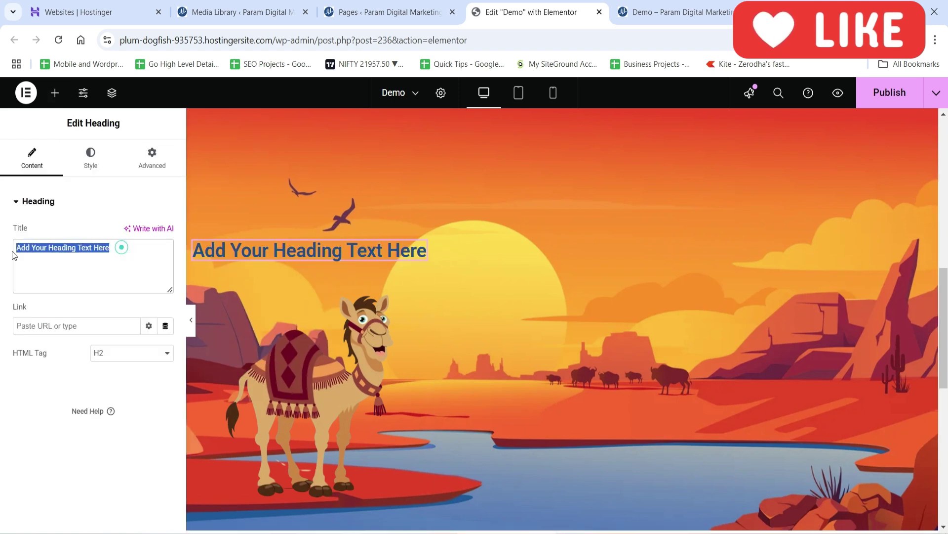
text(Welc)
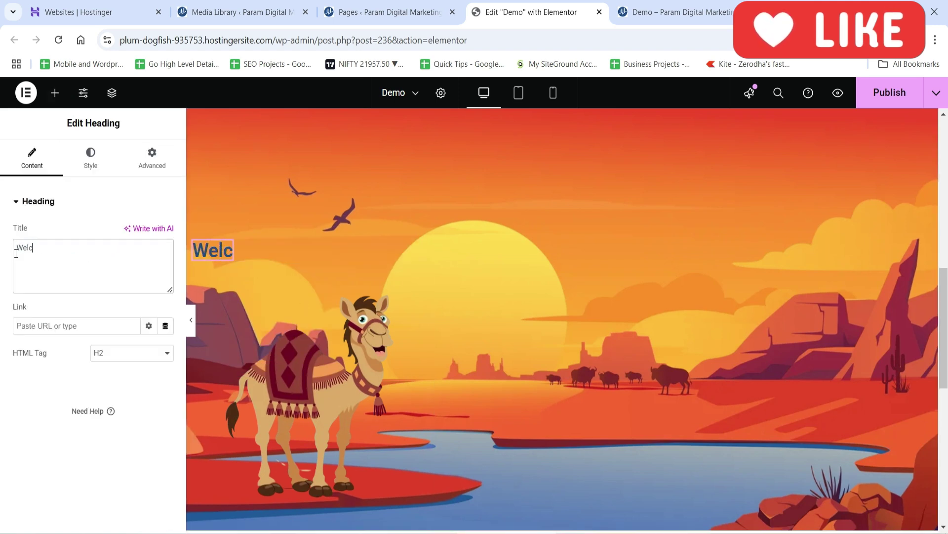
text(ome To My Website)
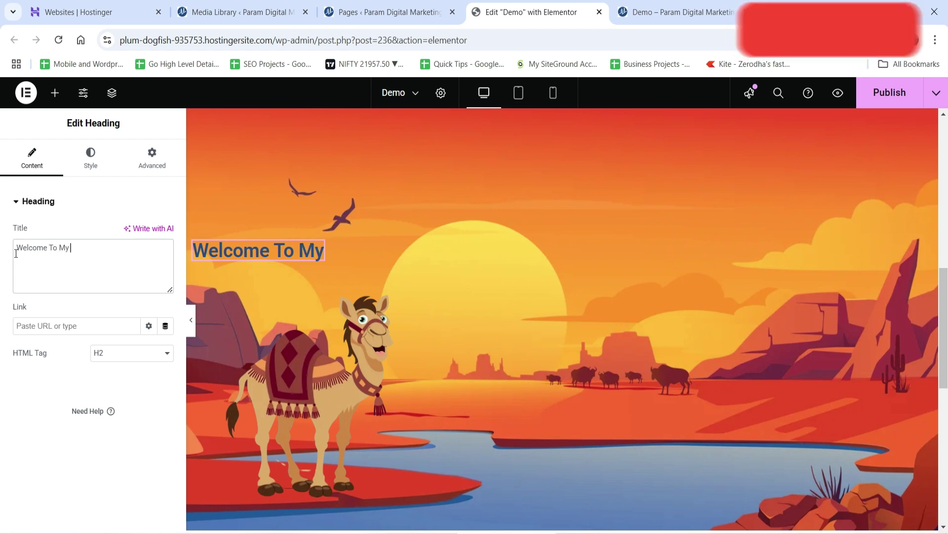
Style the "Welcome To My Website" heading with white text, the Risque font family and a size of 80 px
click(91, 157)
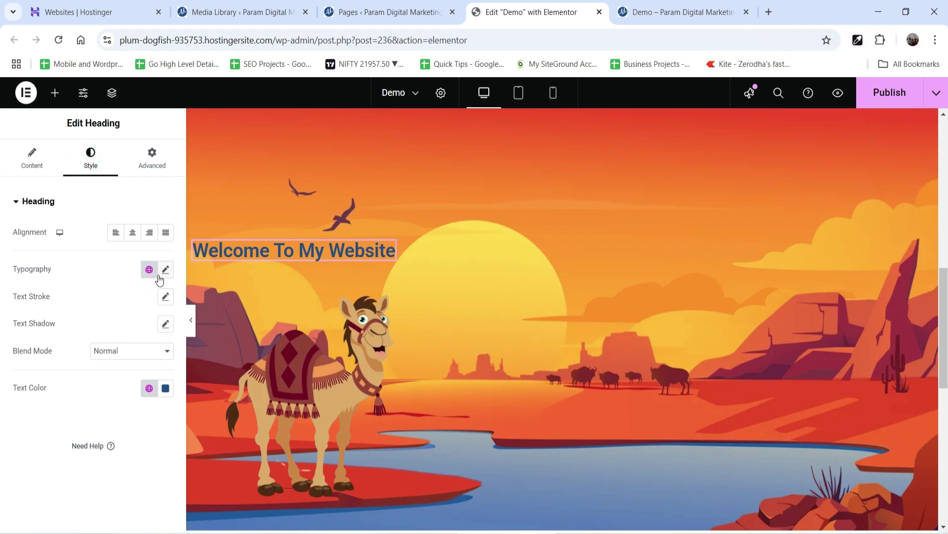
click(150, 388)
click(167, 269)
click(126, 329)
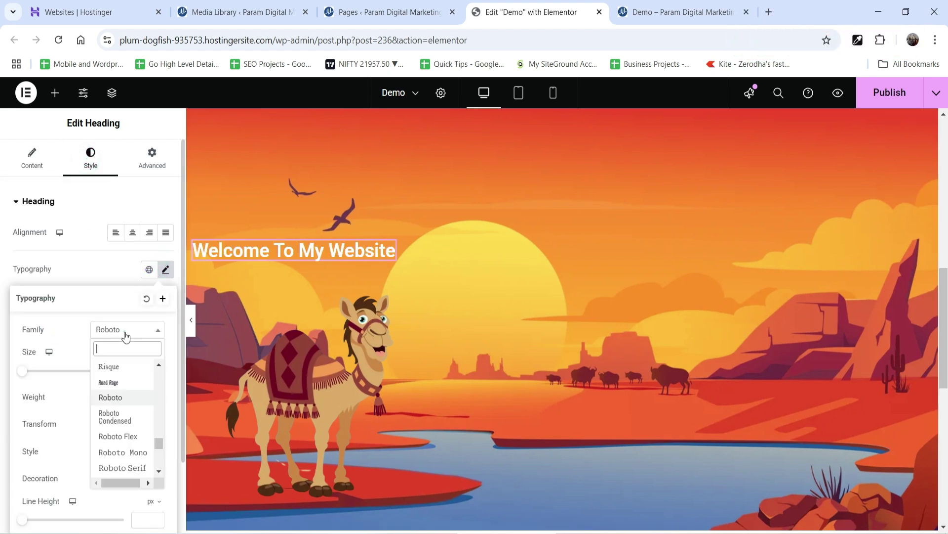
click(125, 367)
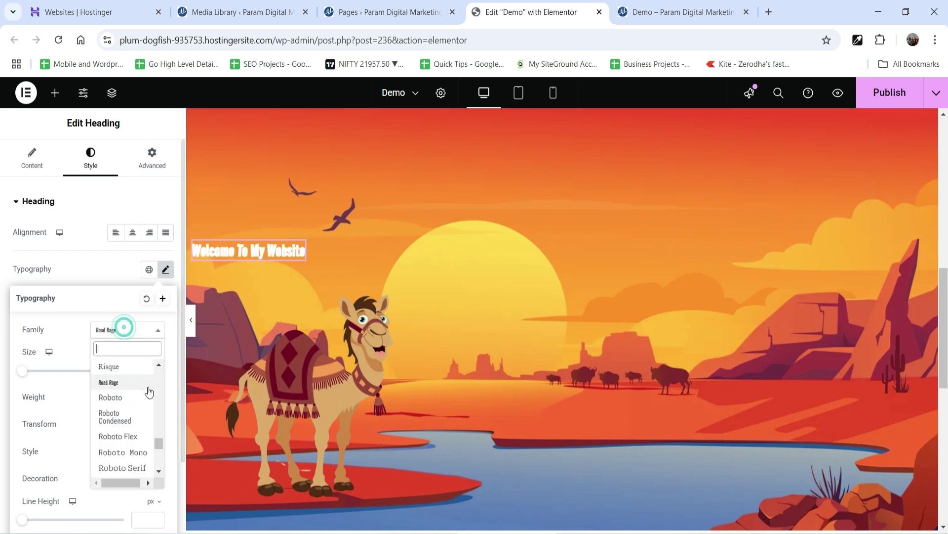
click(147, 369)
text(80)
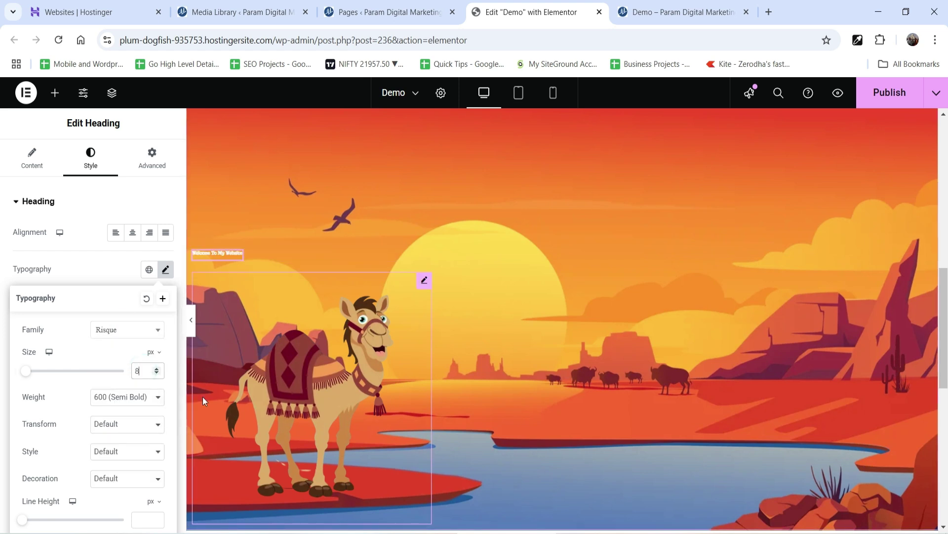
Center the desert heading's text alignment and set its Align Self to Center within the container
click(133, 233)
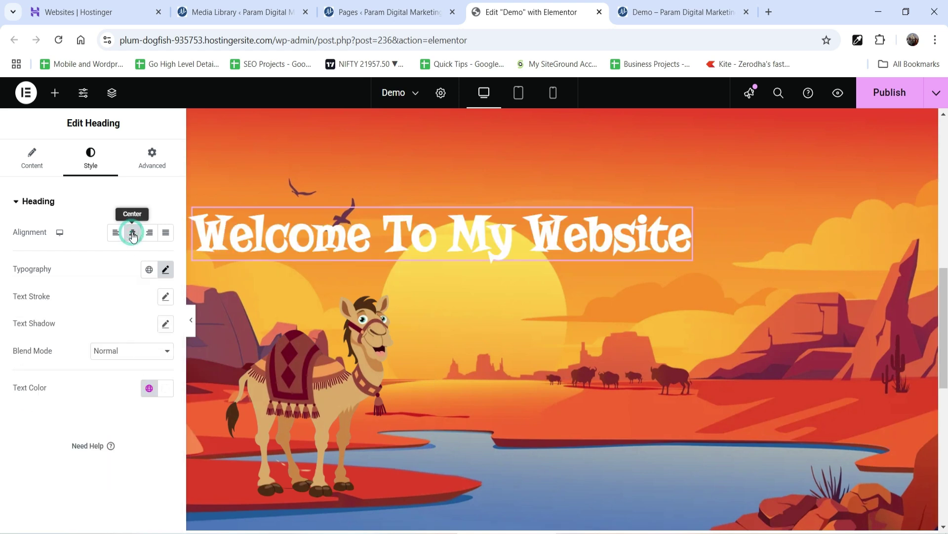
click(153, 160)
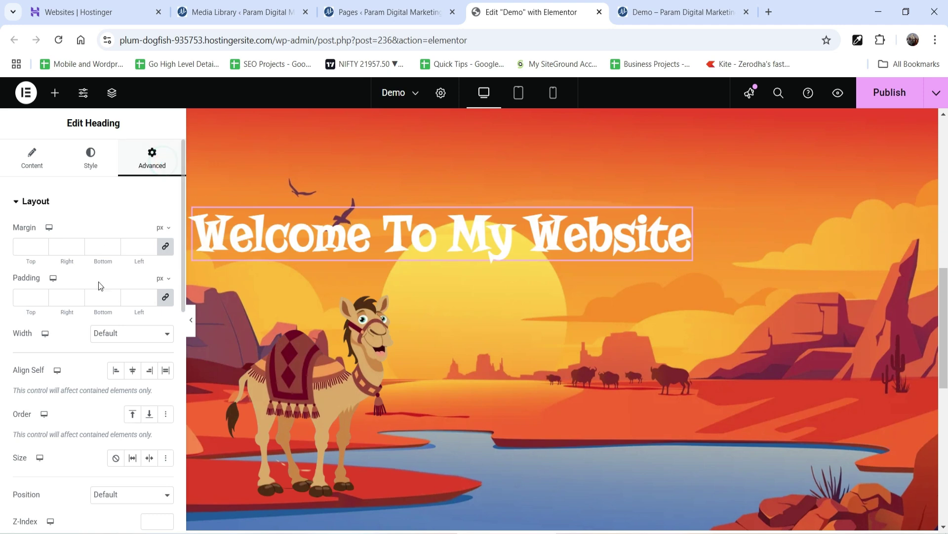
click(132, 374)
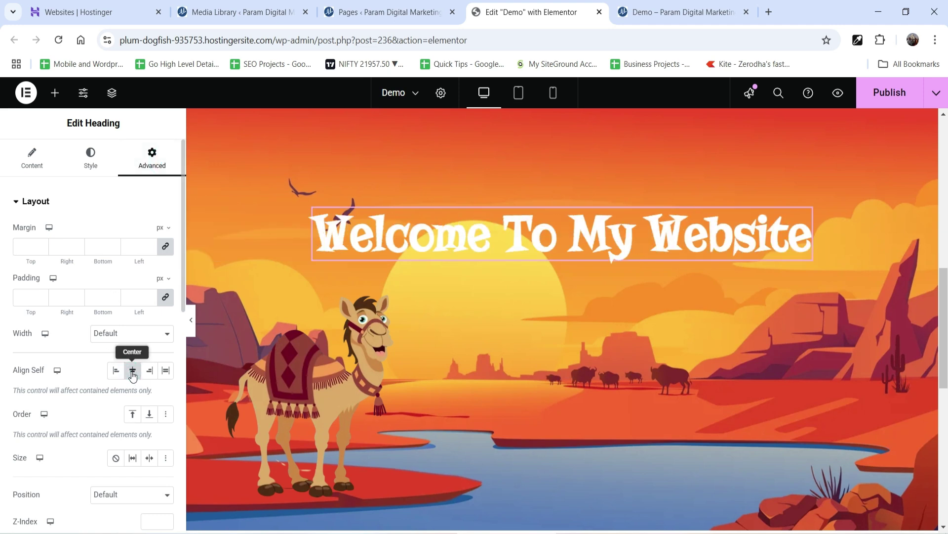
Turn on Scrolling Effects for the "Welcome To My Website" heading and enable its Vertical Scroll effect
scroll(70, 250, down, 8)
click(61, 338)
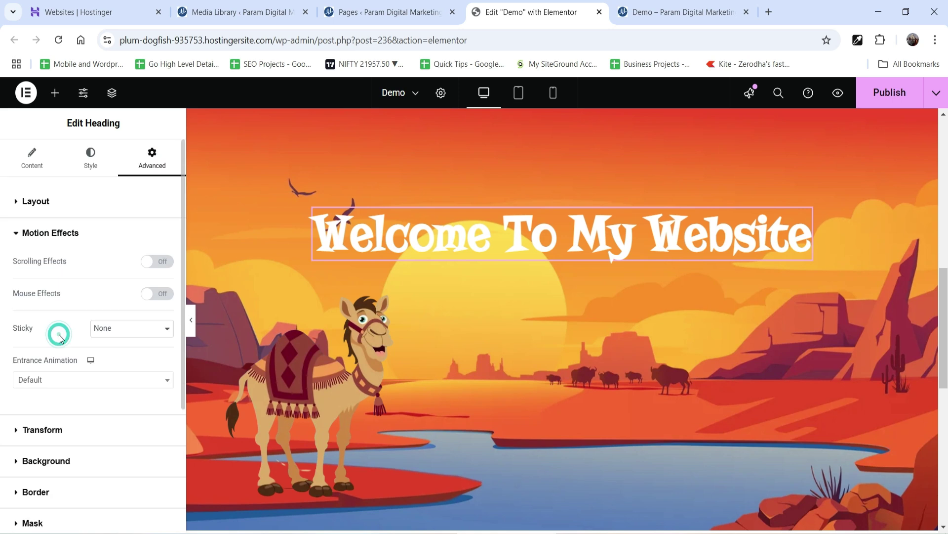
click(156, 262)
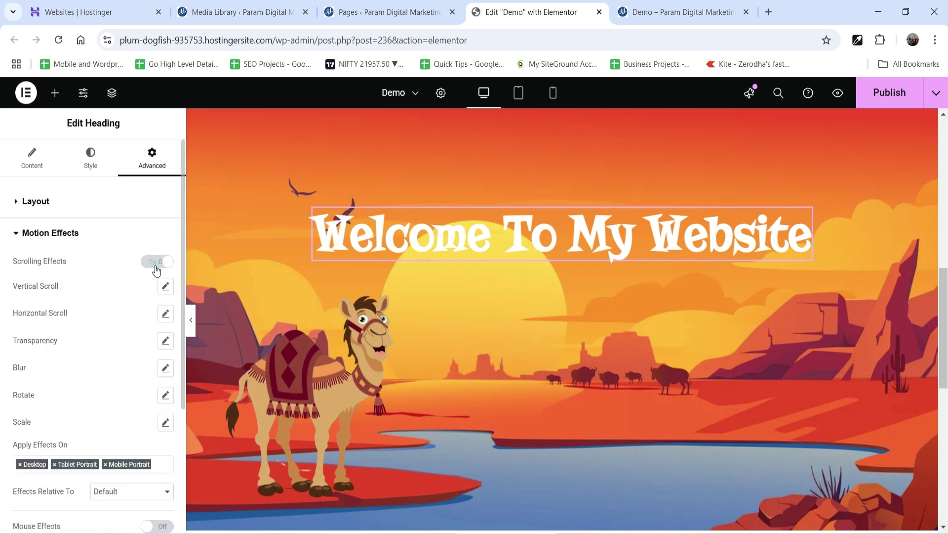
click(156, 262)
click(156, 261)
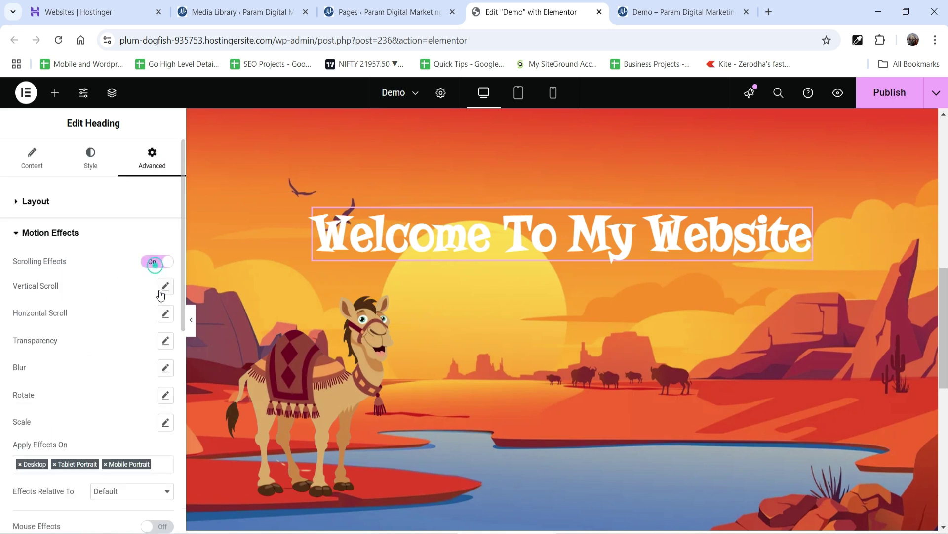
click(165, 287)
click(137, 352)
scroll(102, 348, down, 3)
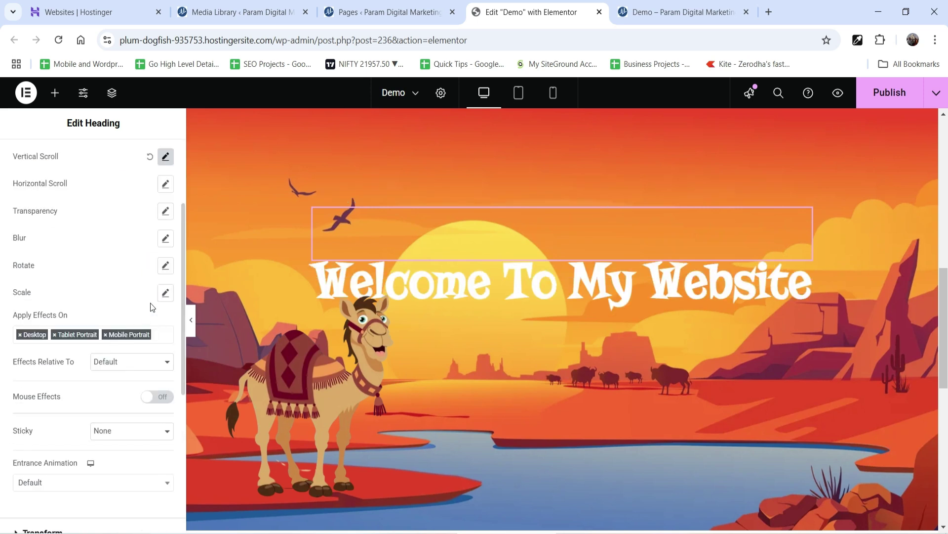
Enable the Scale scrolling effect on the heading and increase its speed
click(166, 294)
mouse_move(94, 368)
mouse_down()
mouse_move(74, 375)
mouse_move(83, 375)
mouse_up()
click(64, 307)
scroll(67, 390, down, 3)
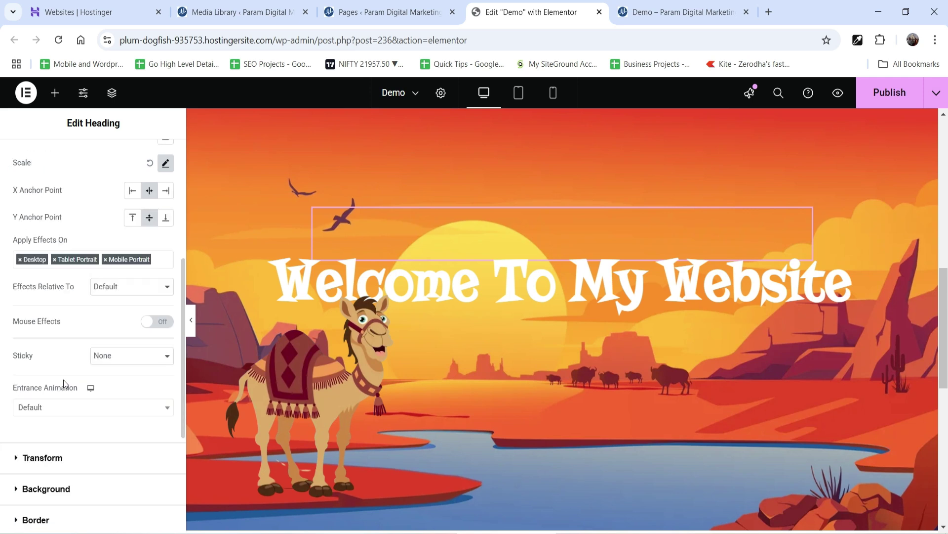
Turn on Mouse Effects for the heading and enable Mouse Track with the Opposite direction and a speed of 3.4
click(156, 322)
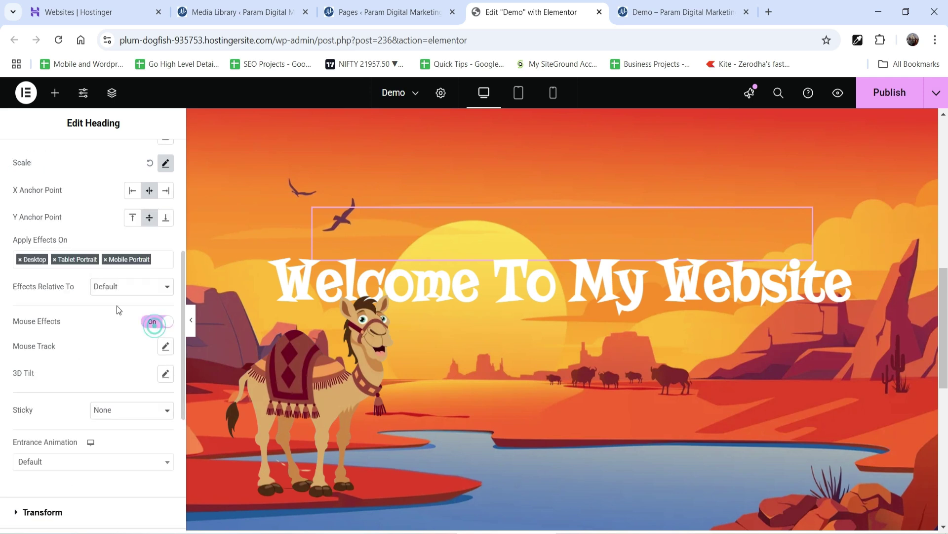
click(165, 346)
click(127, 379)
drag(29, 425, 55, 423)
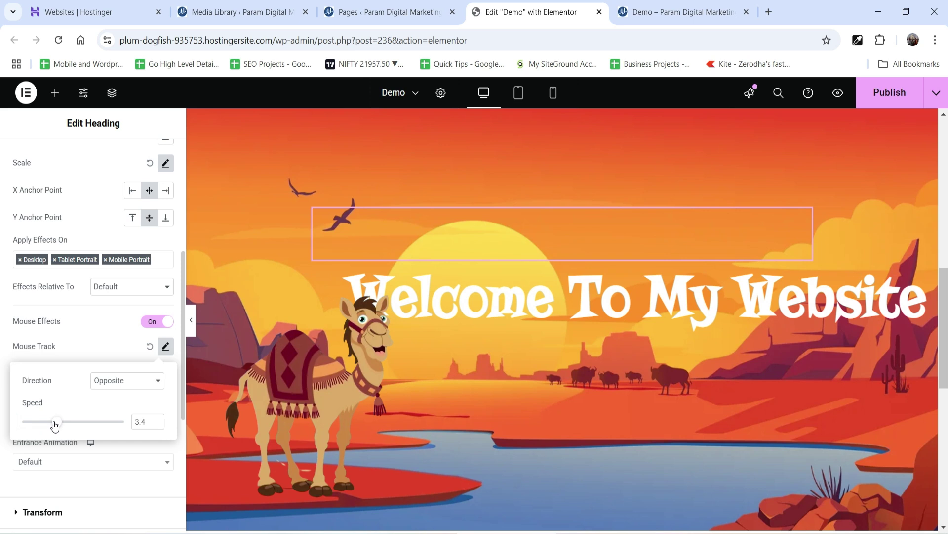
click(78, 336)
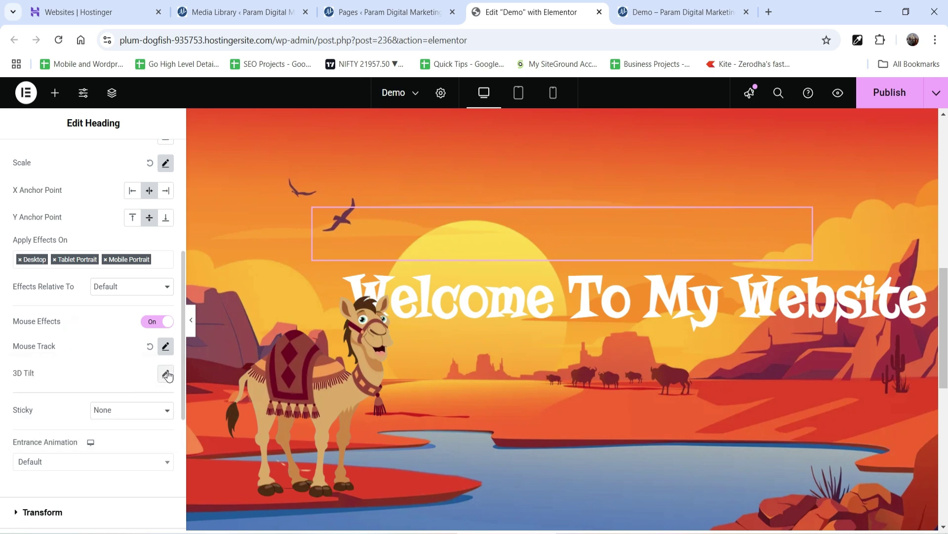
Enable the heading's 3D Tilt mouse effect and adjust its speed
click(166, 374)
drag(66, 455, 70, 455)
click(74, 346)
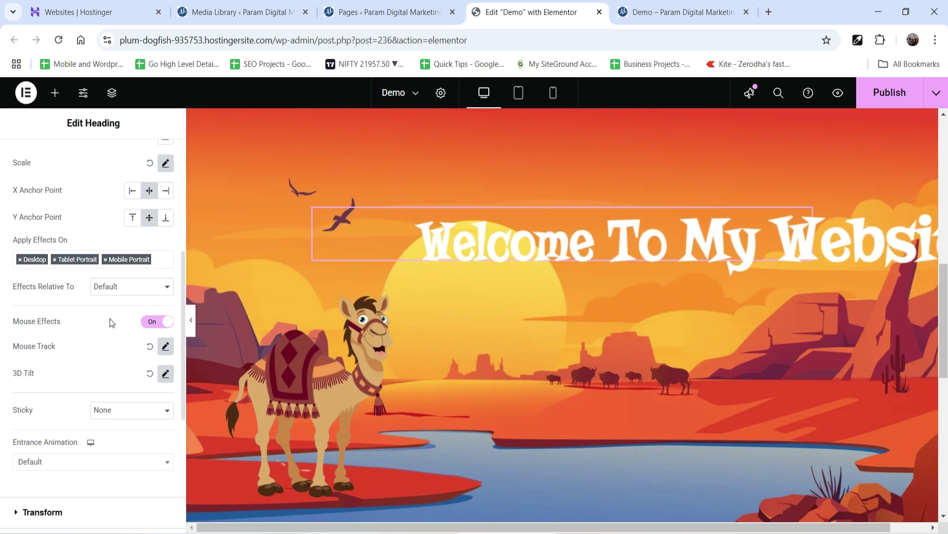
Set the heading's Entrance Animation to Rubber Band after trying Bounce
scroll(94, 331, down, 3)
click(48, 333)
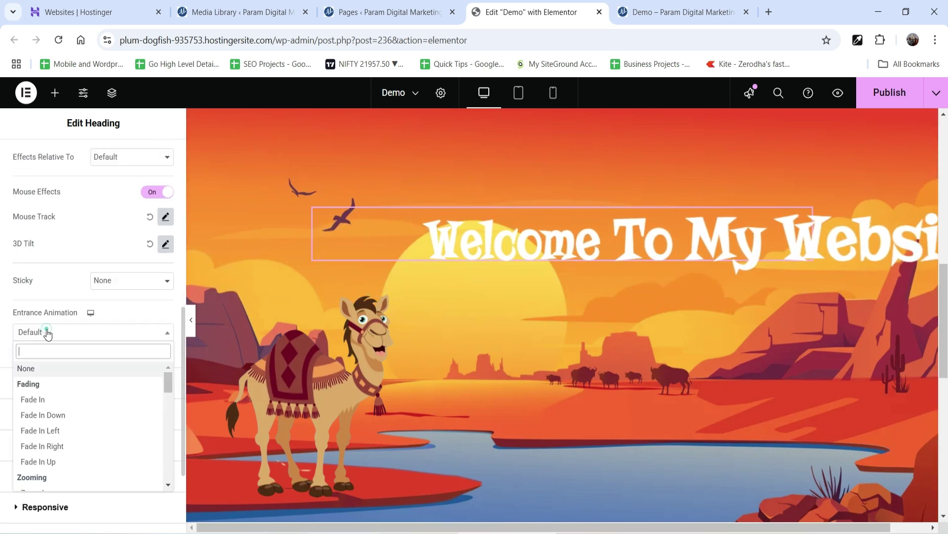
scroll(91, 418, down, 6)
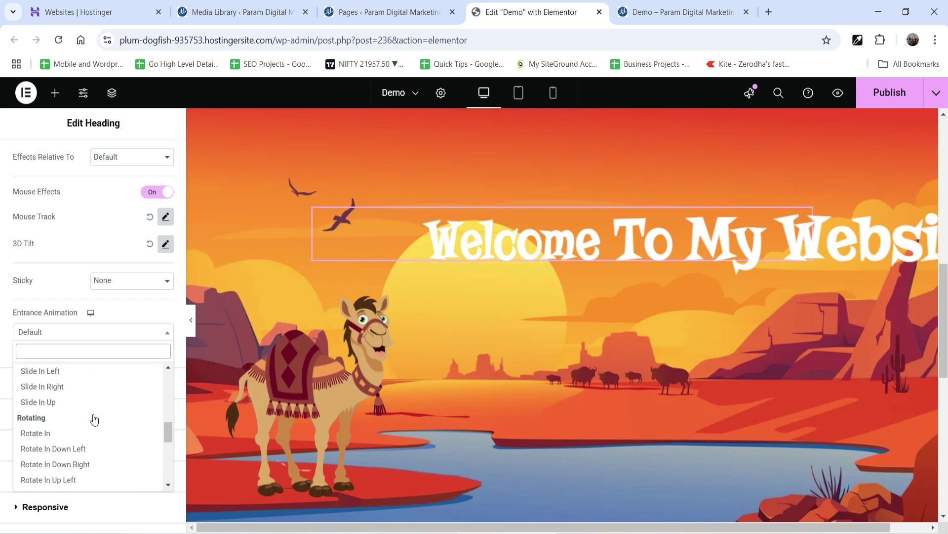
scroll(94, 434, down, 3)
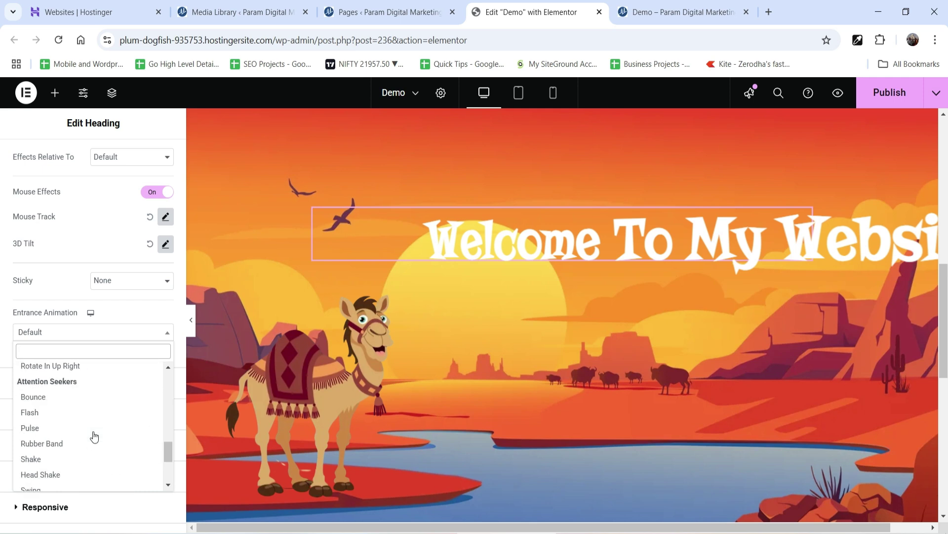
click(60, 395)
click(53, 332)
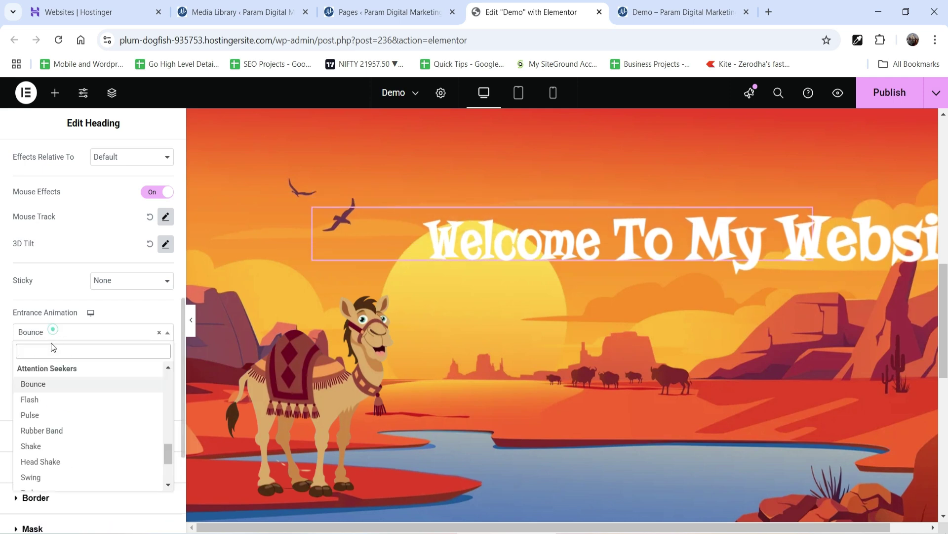
click(79, 430)
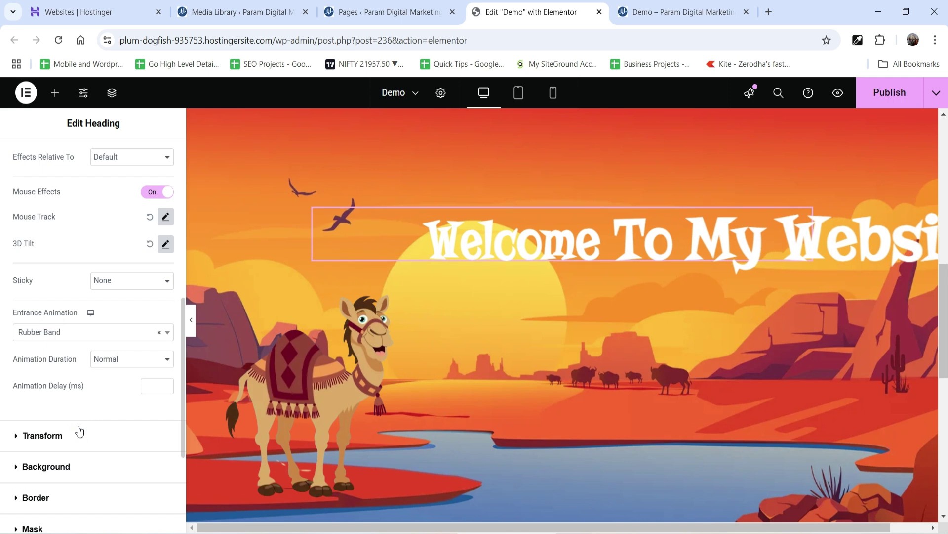
Turn on Mouse Effects for the camel image and enable Mouse Track with the Direct direction and a speed of 3.4
click(318, 390)
click(159, 165)
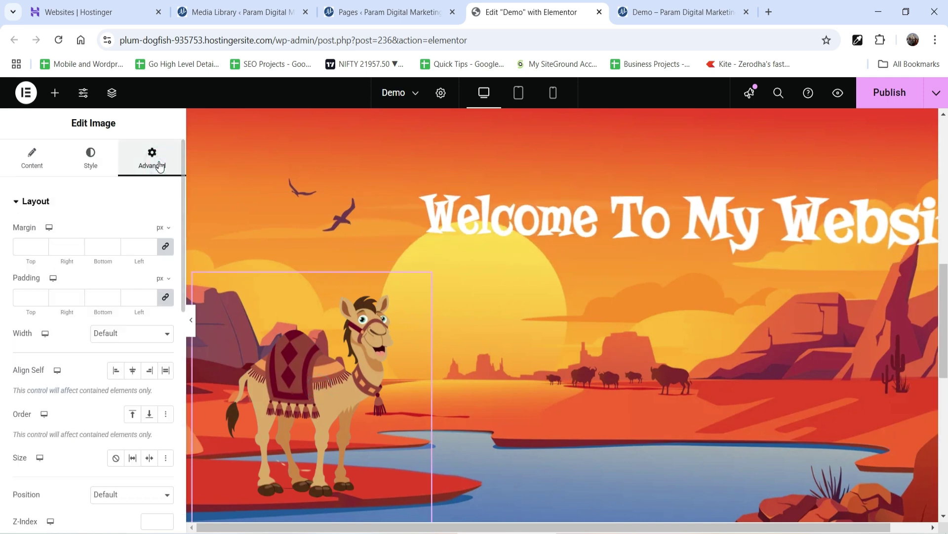
scroll(30, 295, down, 10)
click(71, 222)
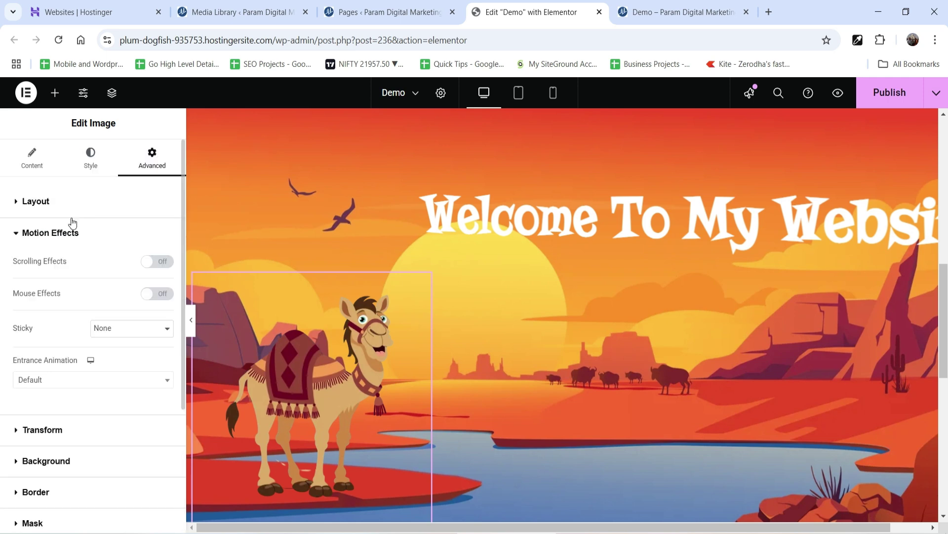
click(159, 294)
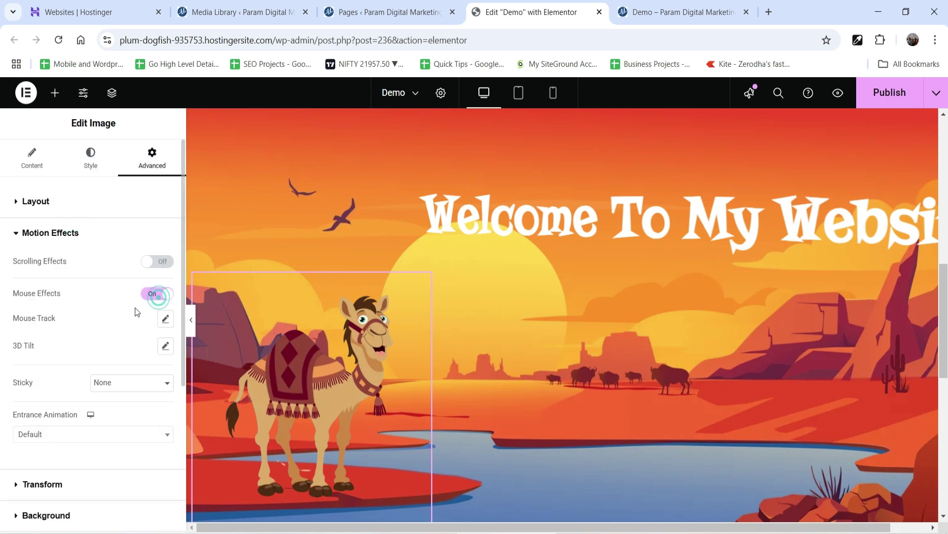
click(166, 319)
click(126, 353)
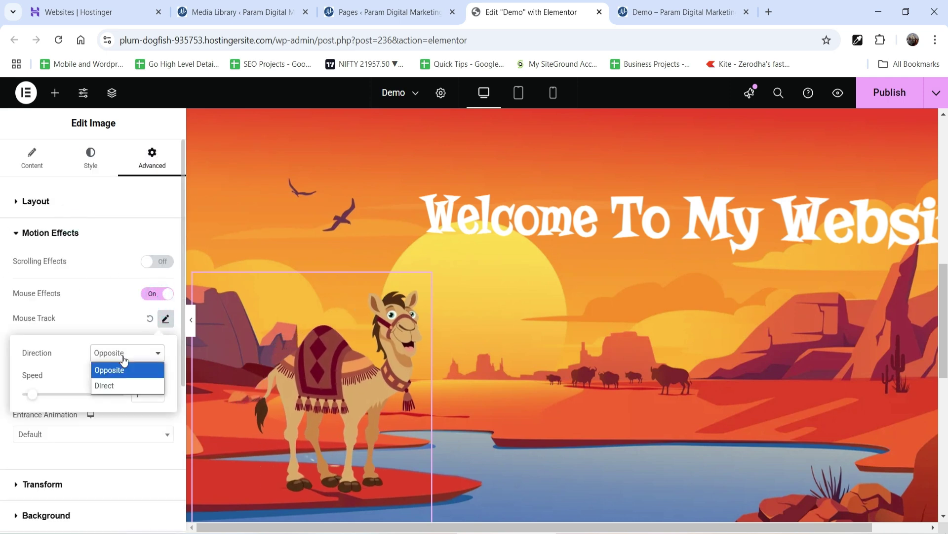
click(105, 384)
drag(35, 399, 61, 398)
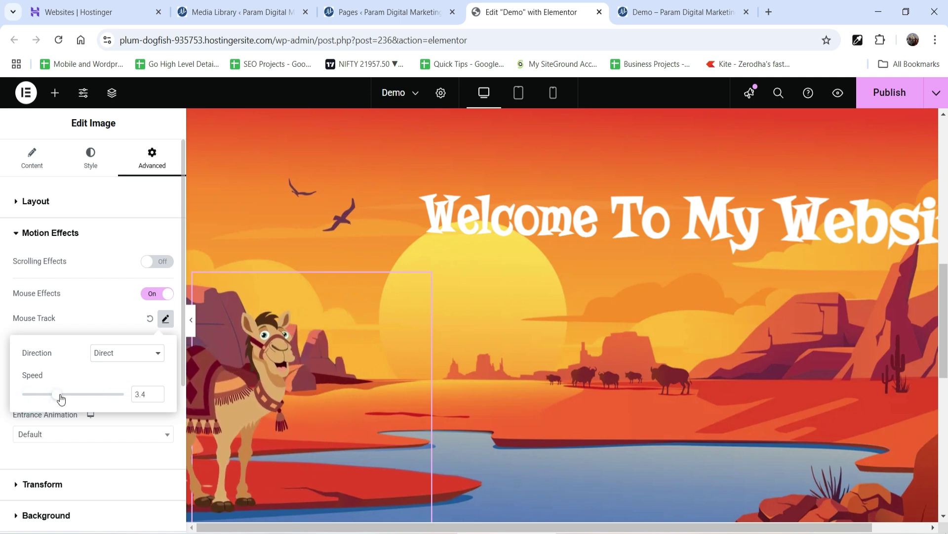
click(56, 313)
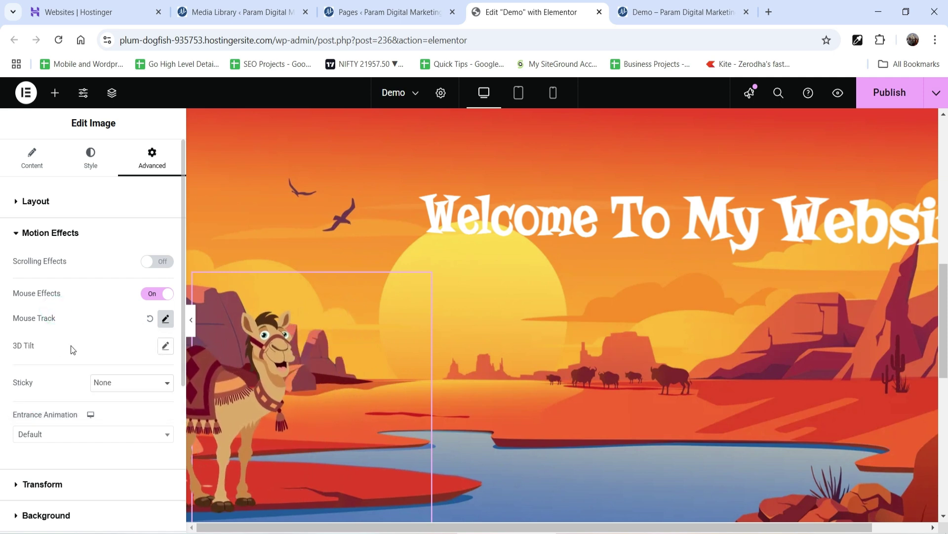
Enable 3D Tilt on the camel image and set its Entrance Animation to Slide In Up
click(164, 346)
click(99, 335)
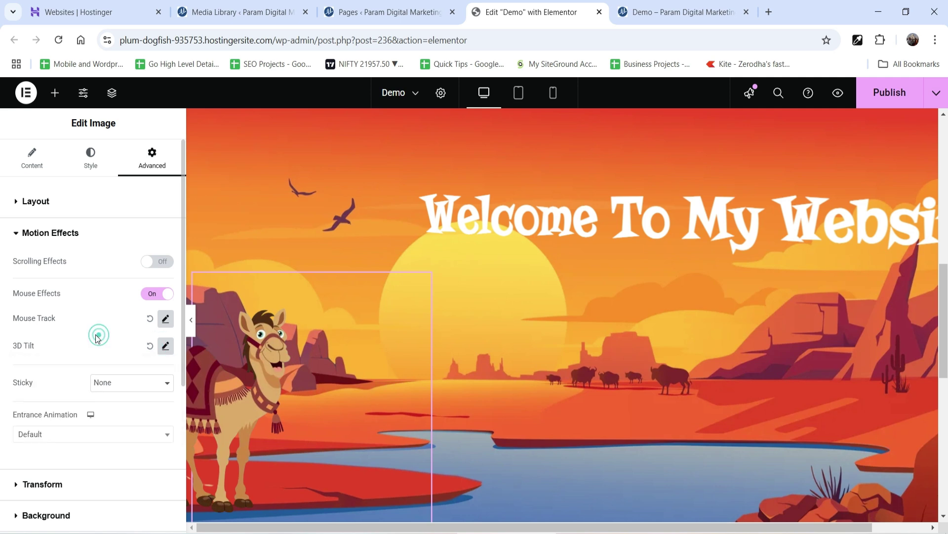
scroll(70, 343, down, 4)
click(61, 245)
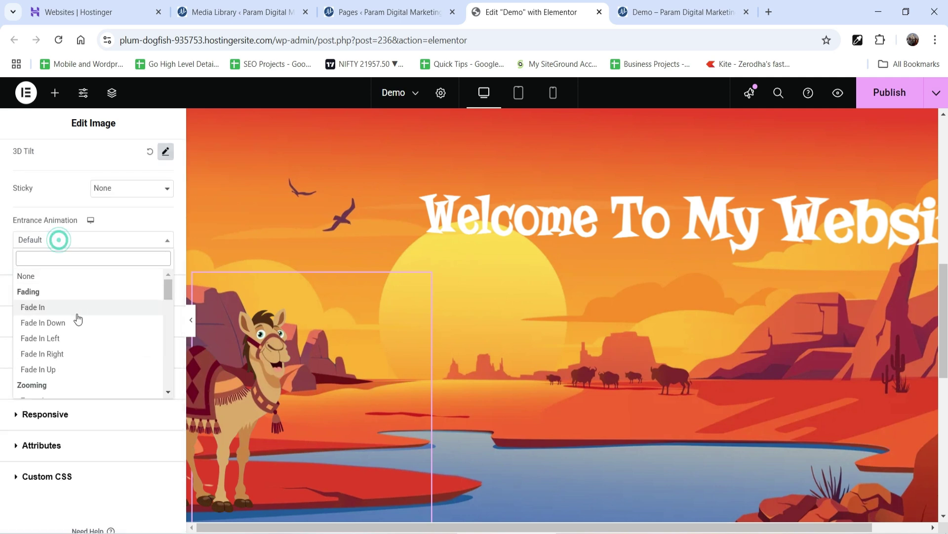
scroll(78, 343, down, 1)
scroll(70, 350, down, 3)
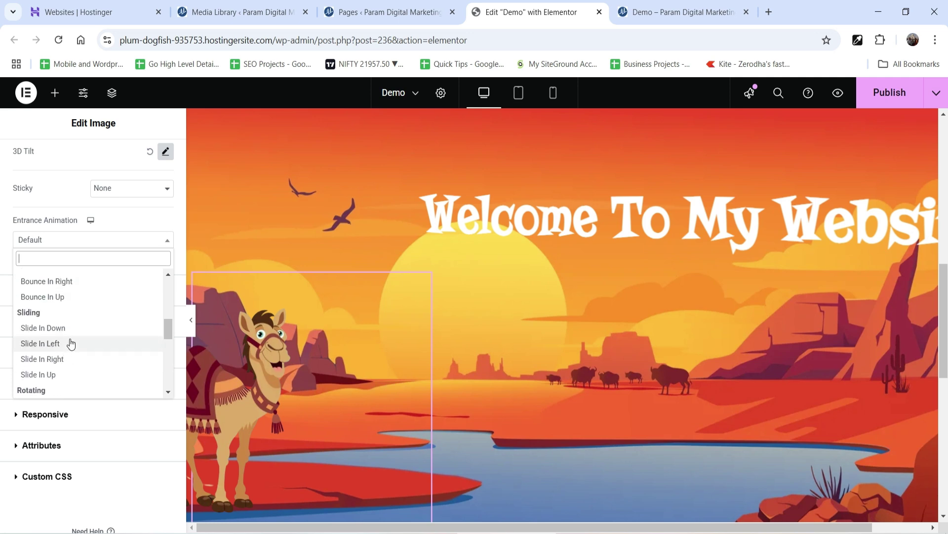
click(70, 372)
Preview the desert section at full width and set the camel's Mouse Track speed to 6
click(190, 322)
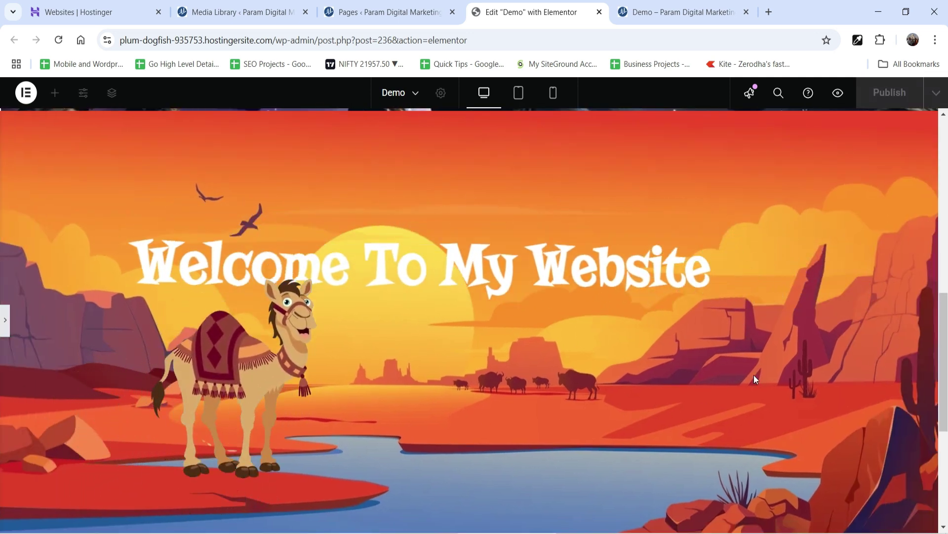
click(6, 321)
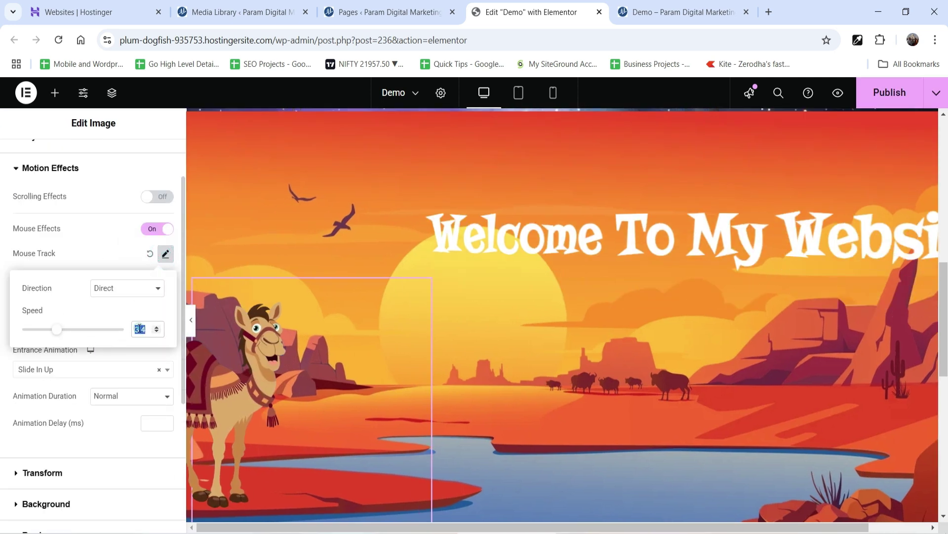
text(6)
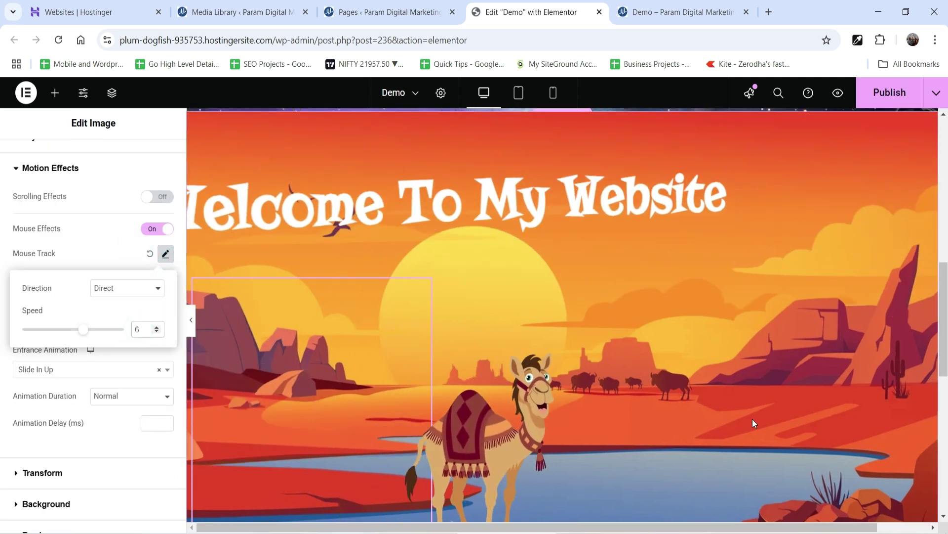
Set the "Welcome To My Website" heading's Mouse Track speed to 2
click(315, 219)
scroll(102, 296, down, 3)
scroll(98, 301, down, 3)
scroll(99, 296, down, 4)
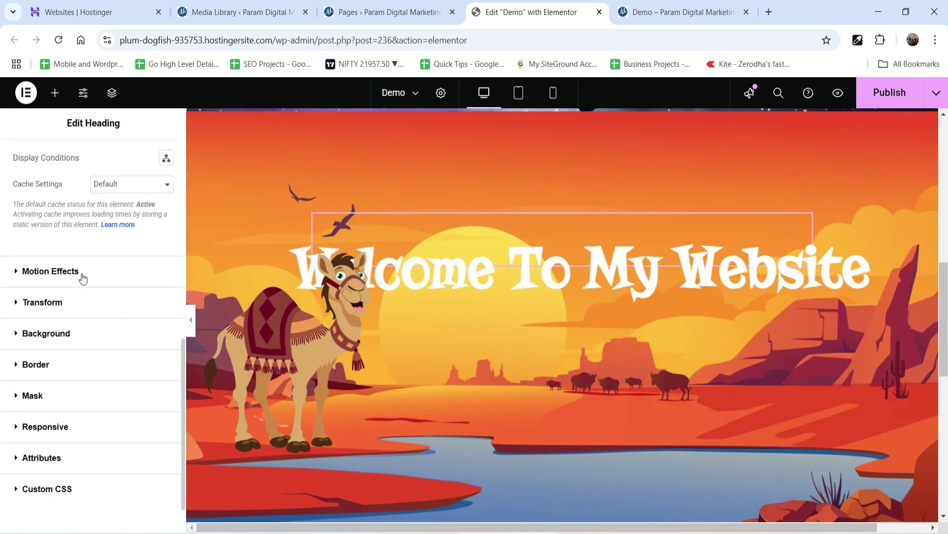
click(81, 273)
click(166, 287)
click(166, 286)
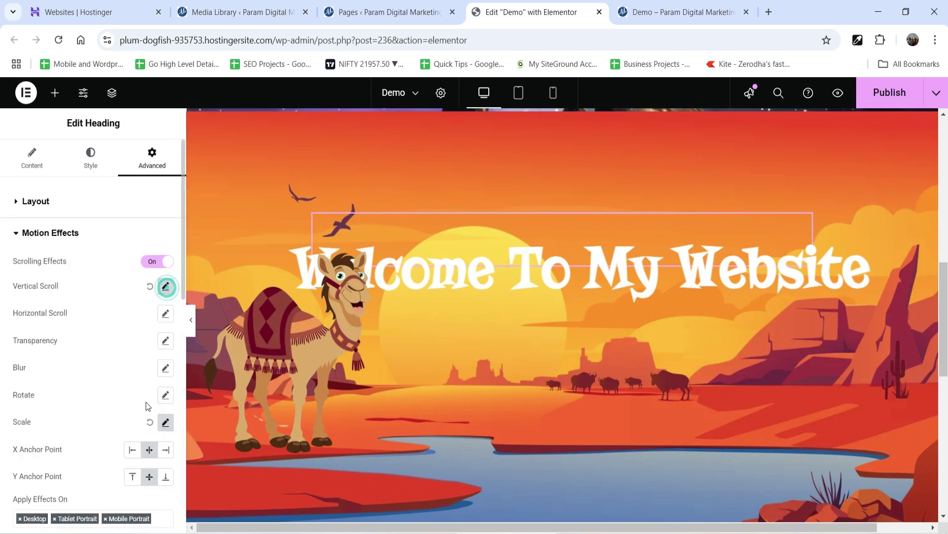
scroll(146, 404, down, 4)
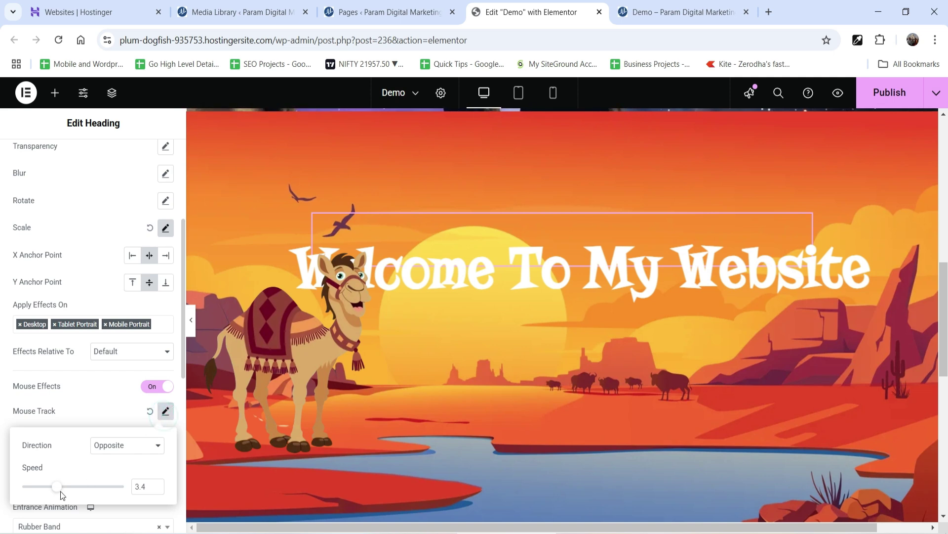
click(50, 487)
click(47, 487)
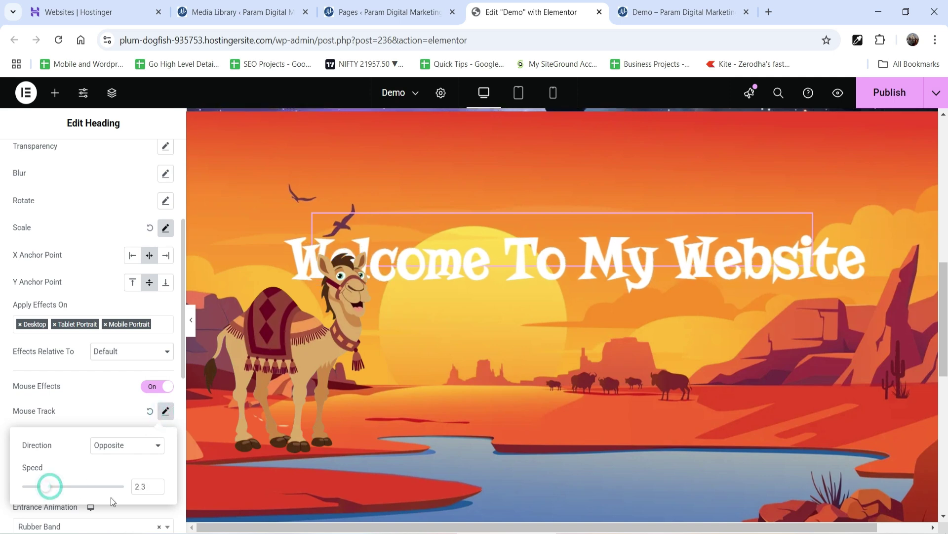
text(2)
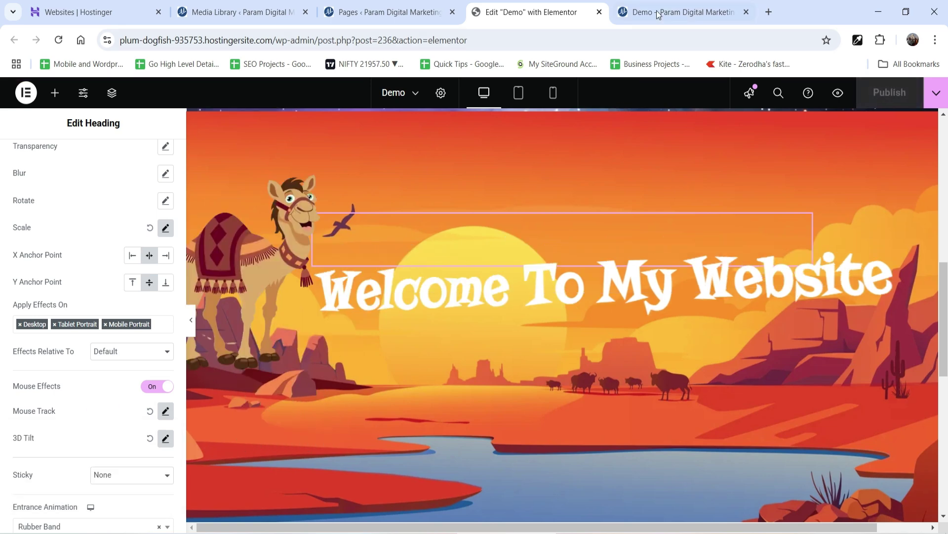
Reload the live Demo page and check the desert section's heading and camel animations
click(687, 13)
click(58, 41)
drag(941, 194, 939, 348)
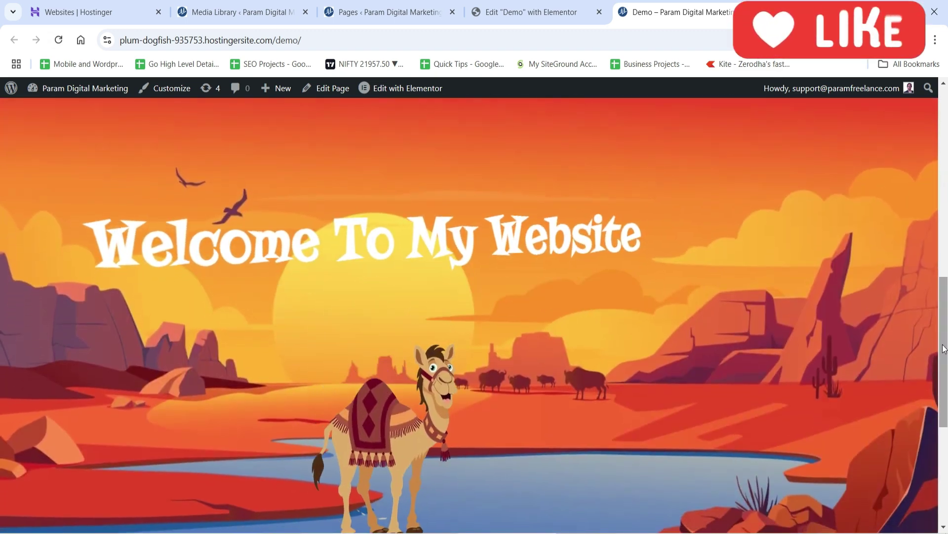
drag(943, 348, 943, 356)
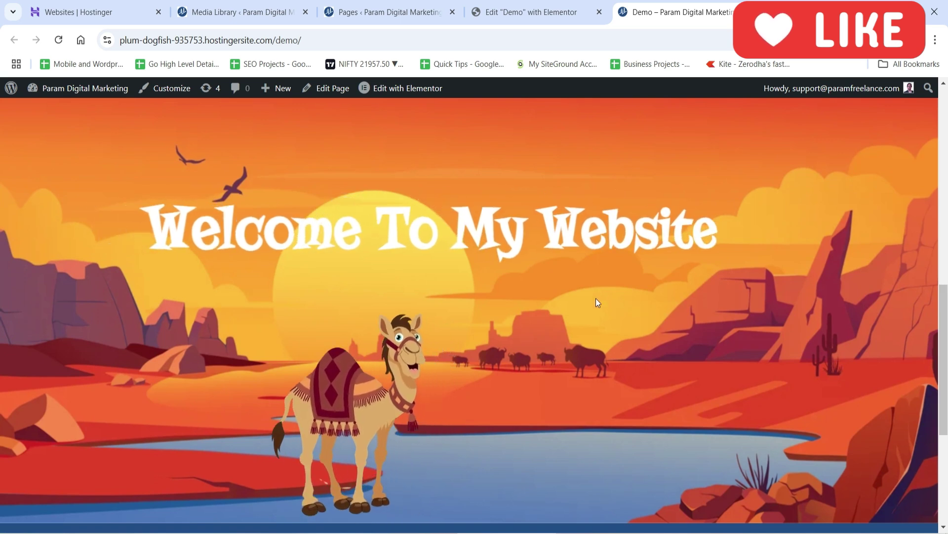